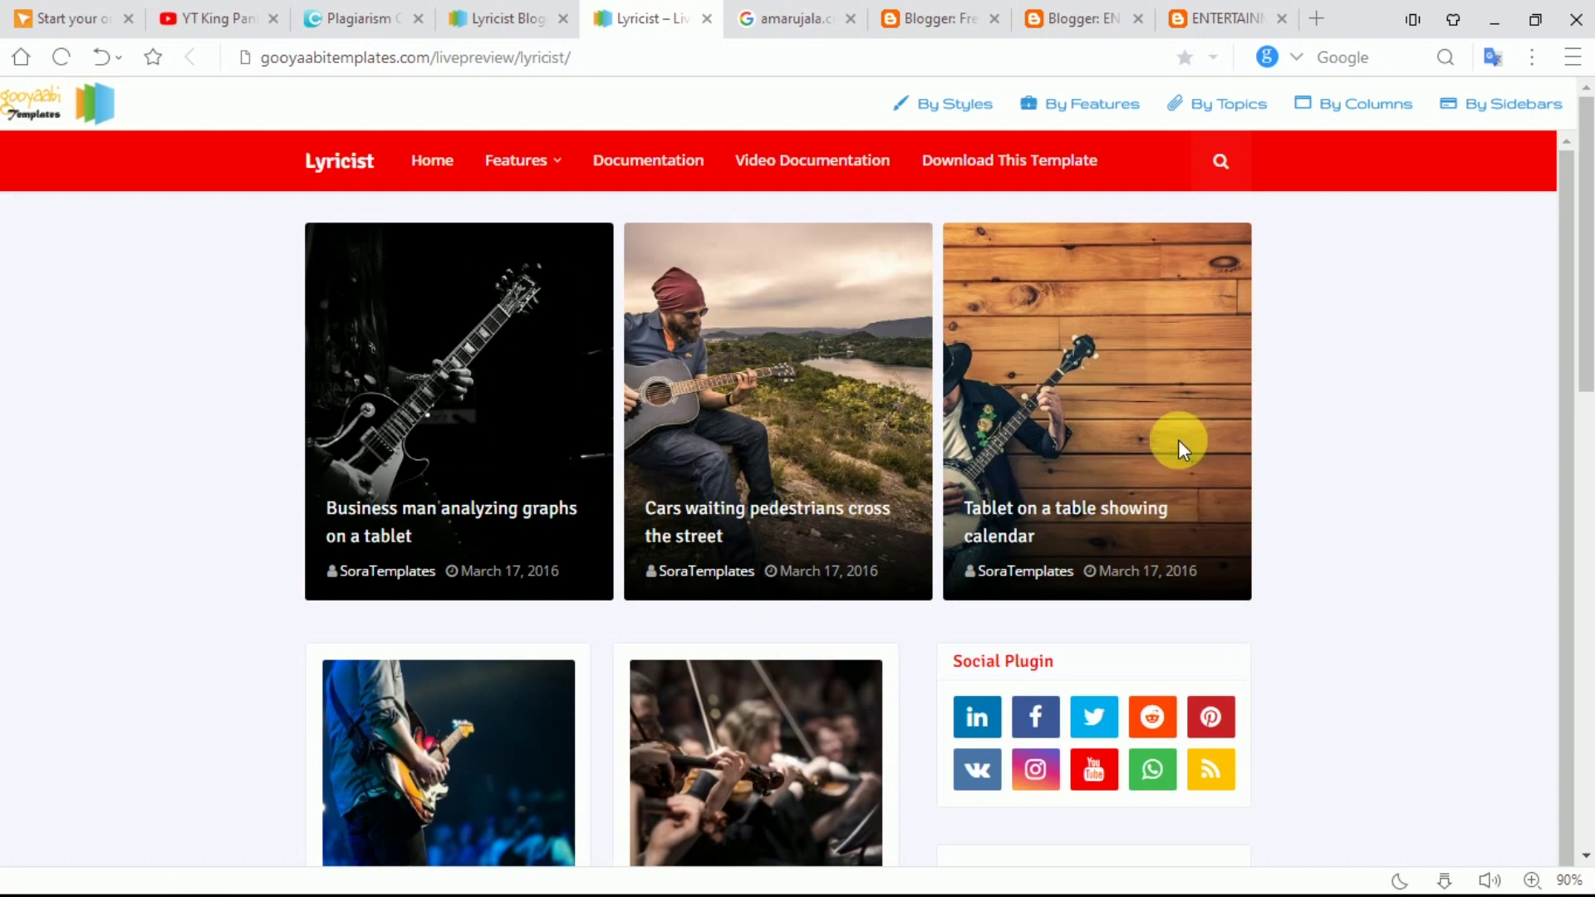
- Look through the Lyricist template's live preview, including its post grid and sidebar widgets
{"action": "left_click", "coordinate": [1583, 434]}
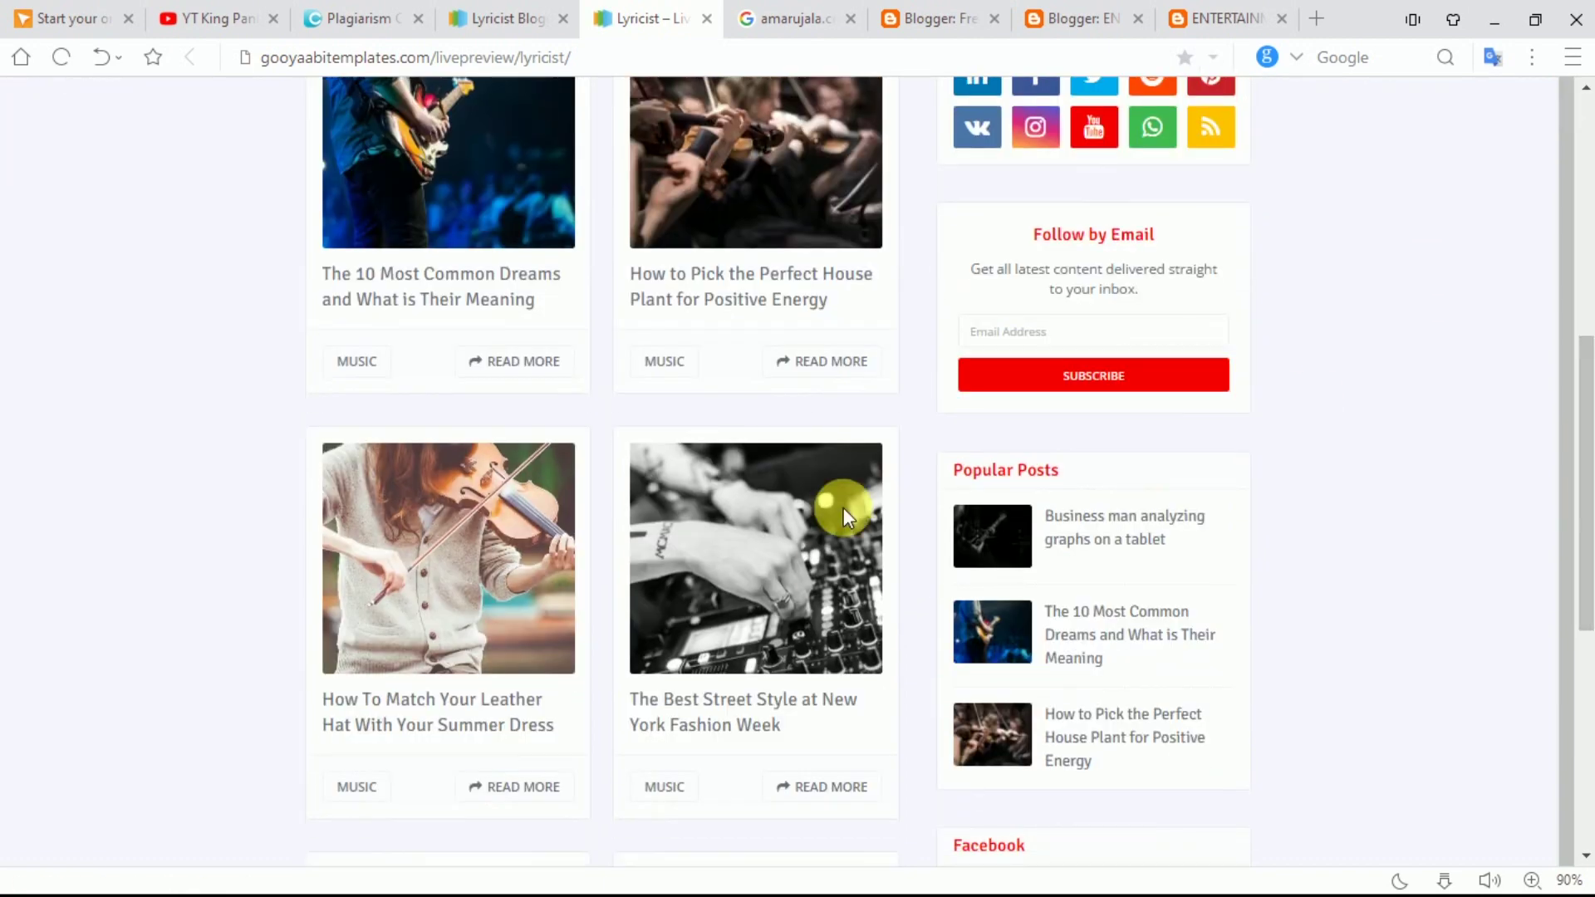
{"action": "scroll", "coordinate": [855, 382], "scroll_direction": "down", "scroll_amount": 1}
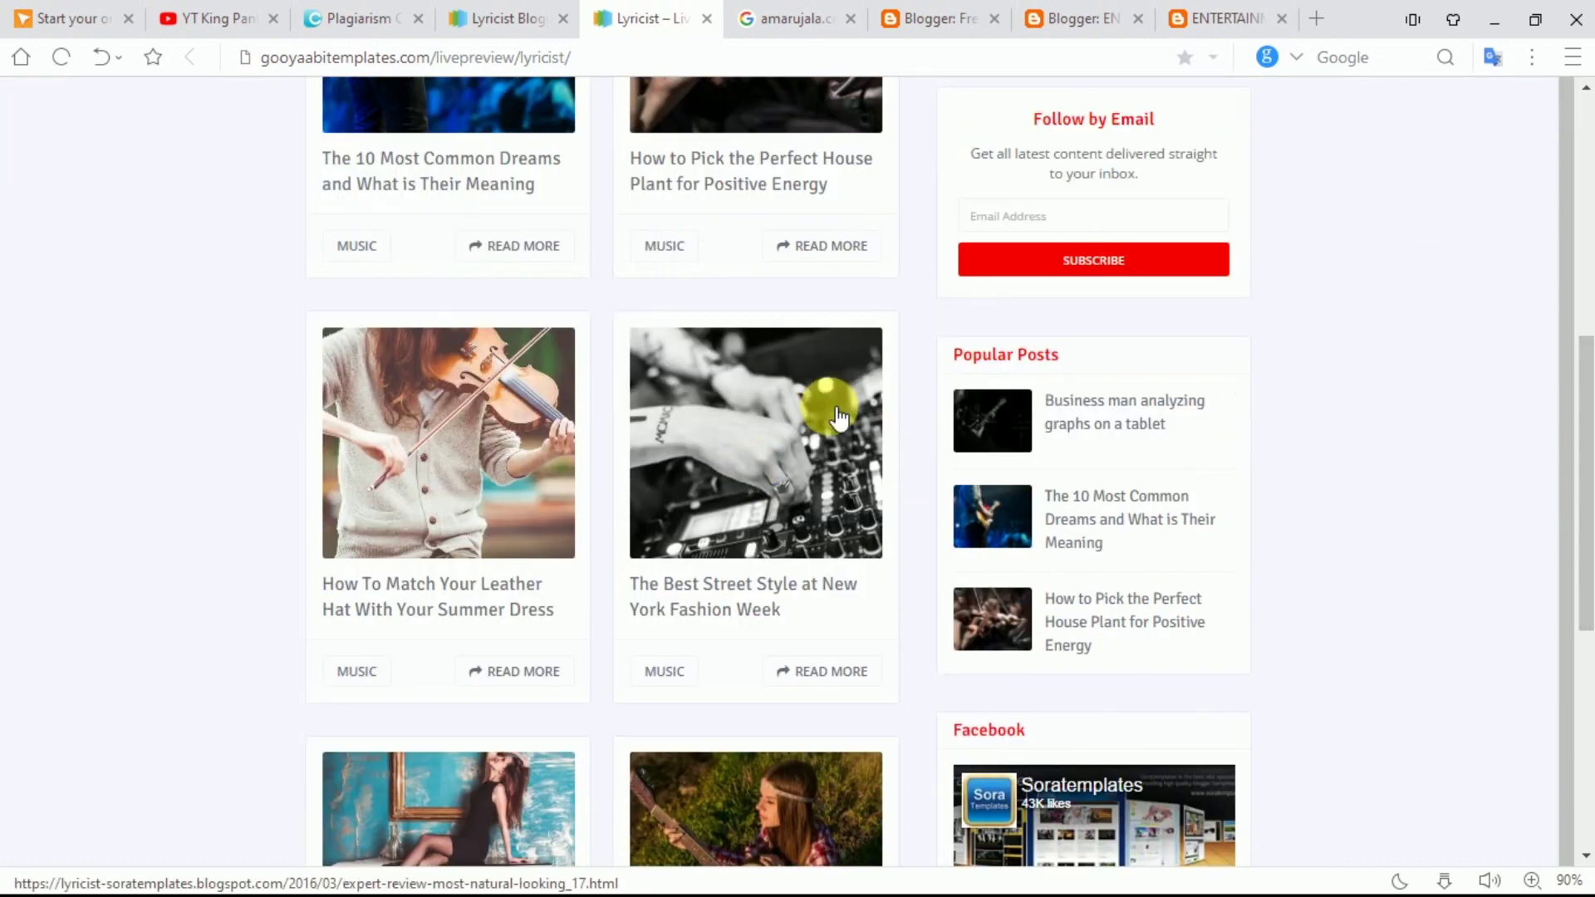
{"action": "scroll", "coordinate": [839, 415], "scroll_direction": "down", "scroll_amount": 10}
{"action": "scroll", "coordinate": [722, 381], "scroll_direction": "up", "scroll_amount": 15}
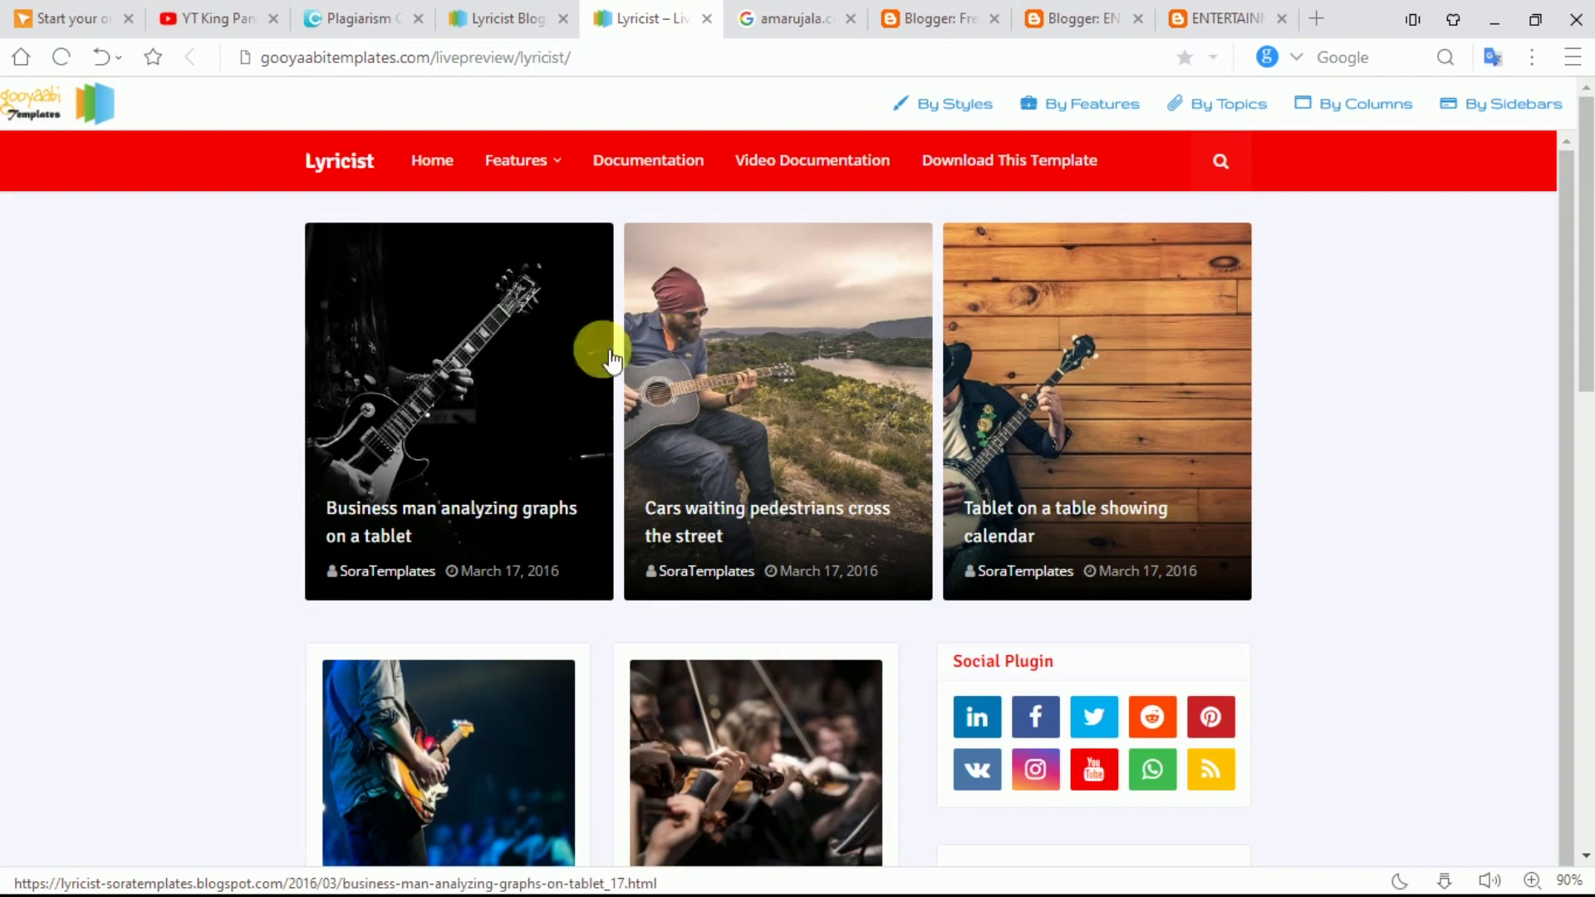
{"action": "left_click", "coordinate": [477, 19]}
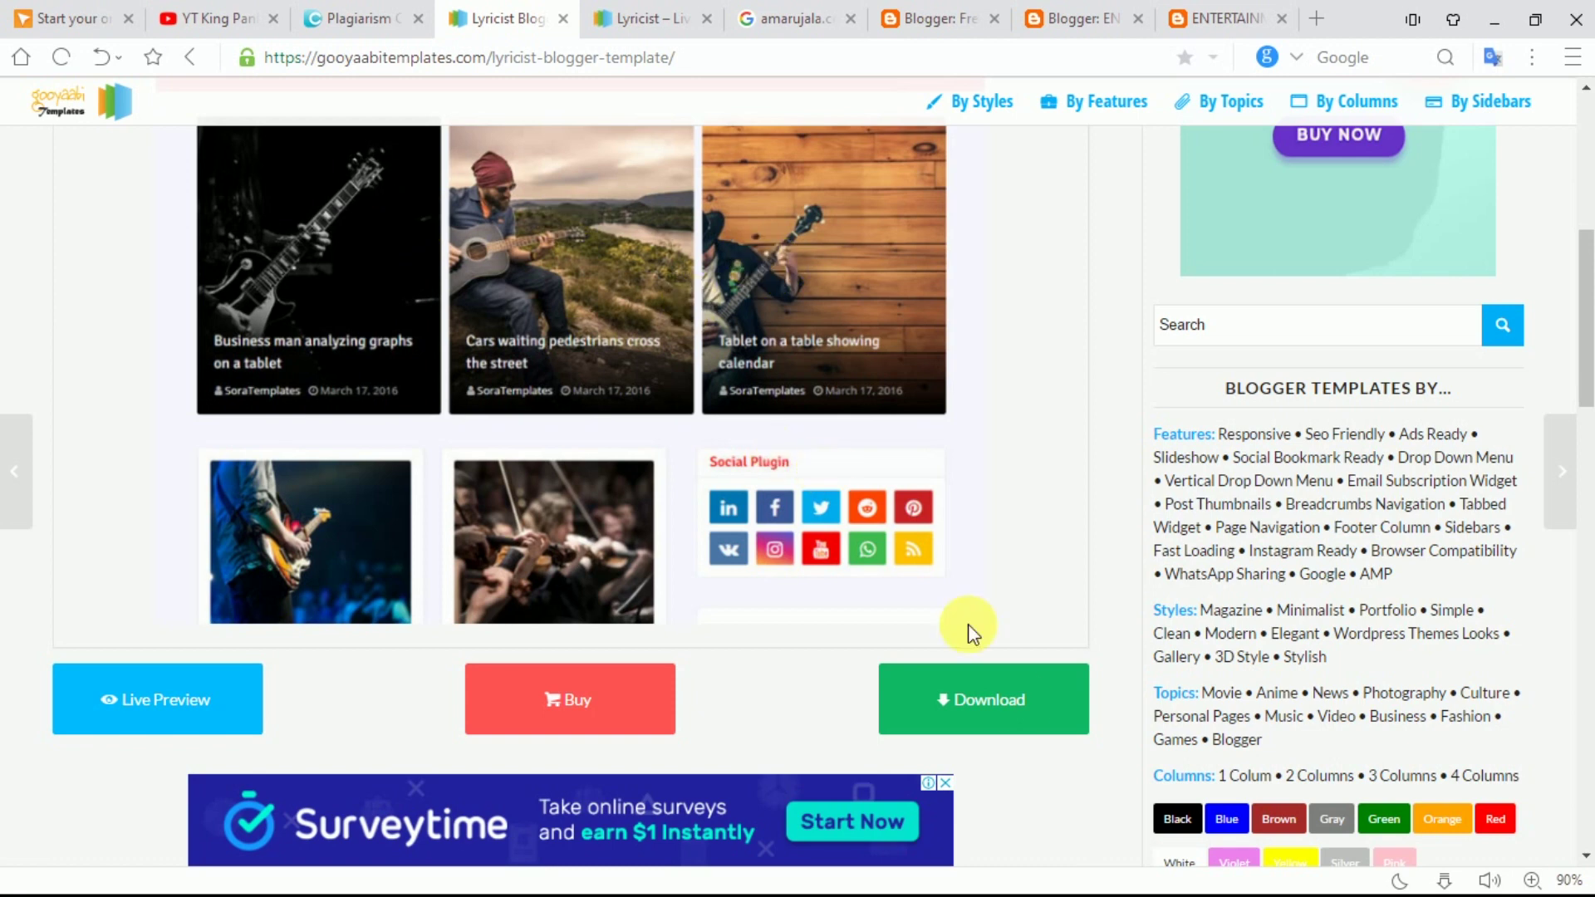
{"action": "left_click", "coordinate": [958, 696]}
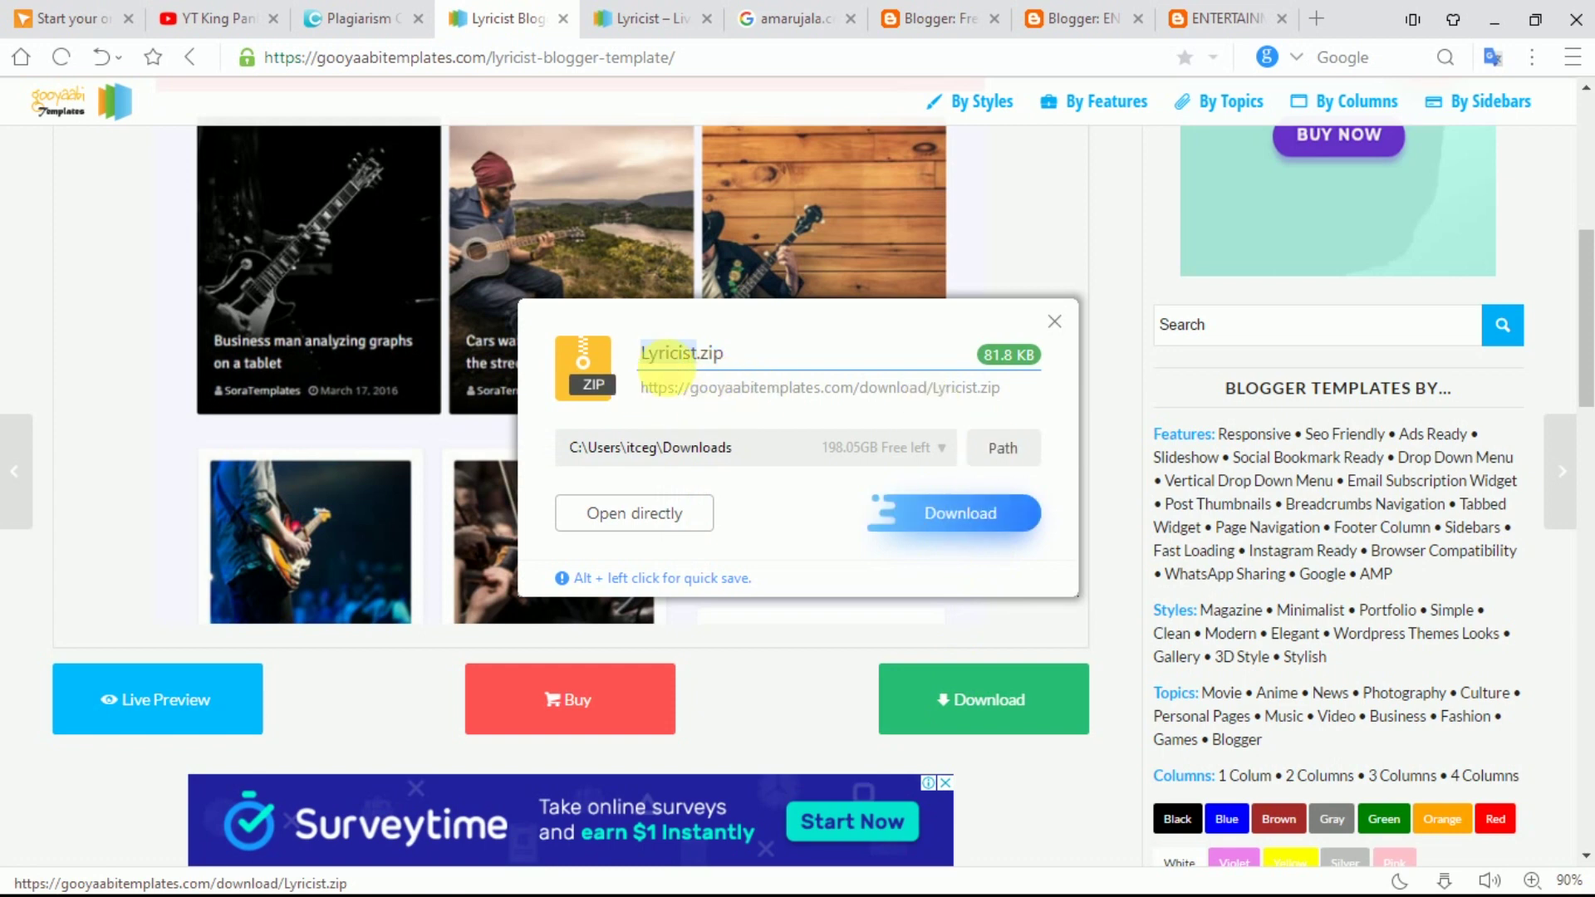
{"action": "left_click", "coordinate": [1053, 324]}
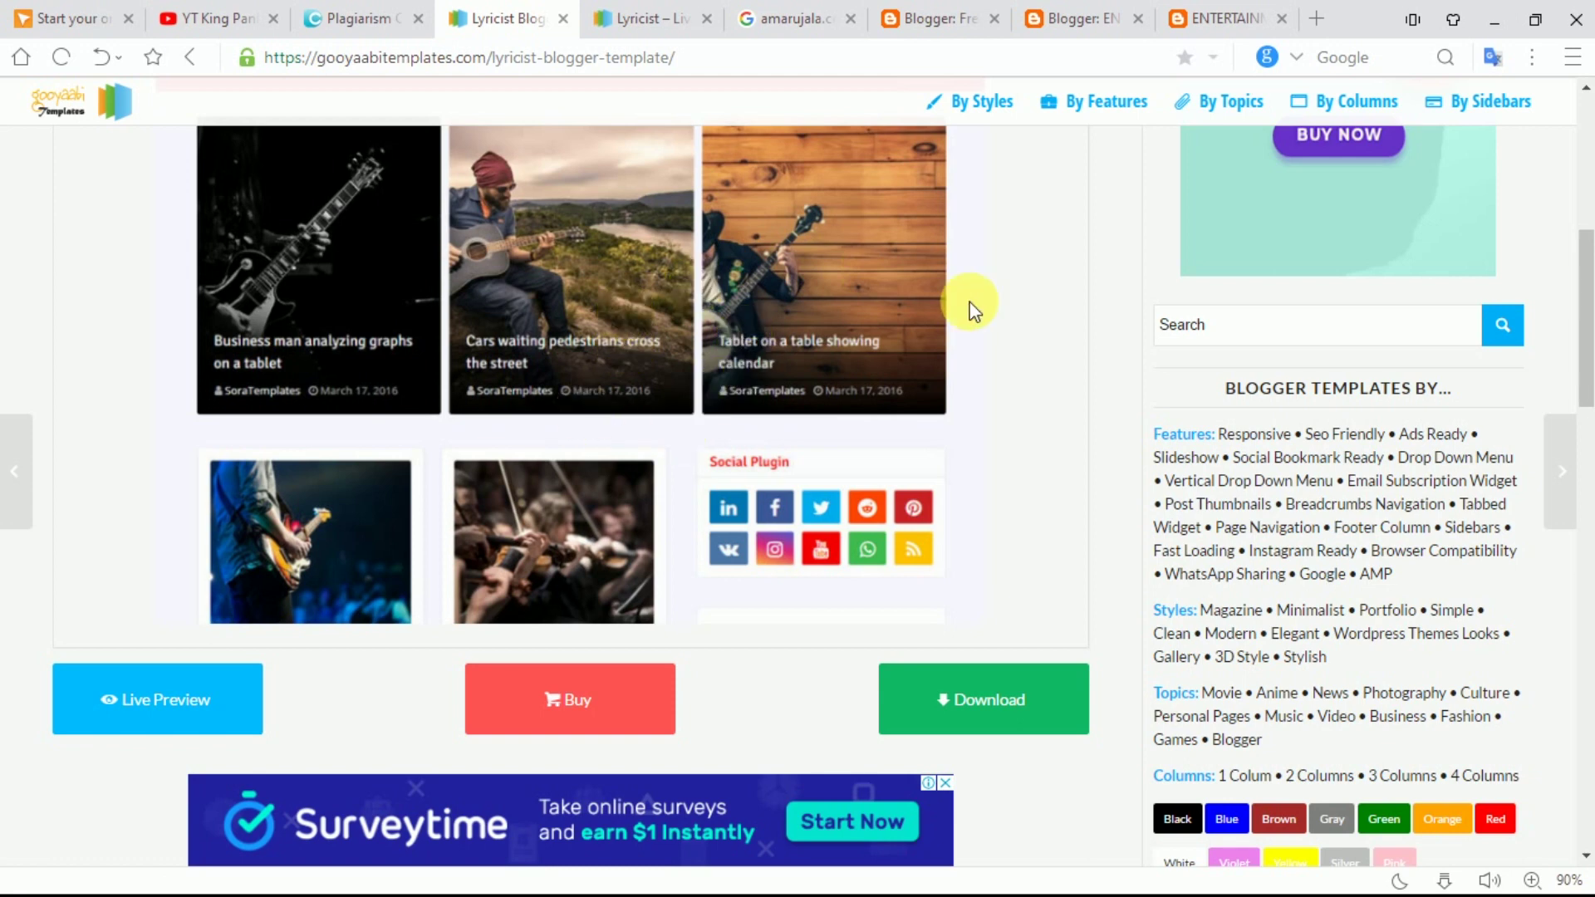
- Switch to the desktop, move the Lyricist-Blogger-Template archive away from its extracted folder and look at the archive's extraction options
{"action": "left_click", "coordinate": [1494, 19]}
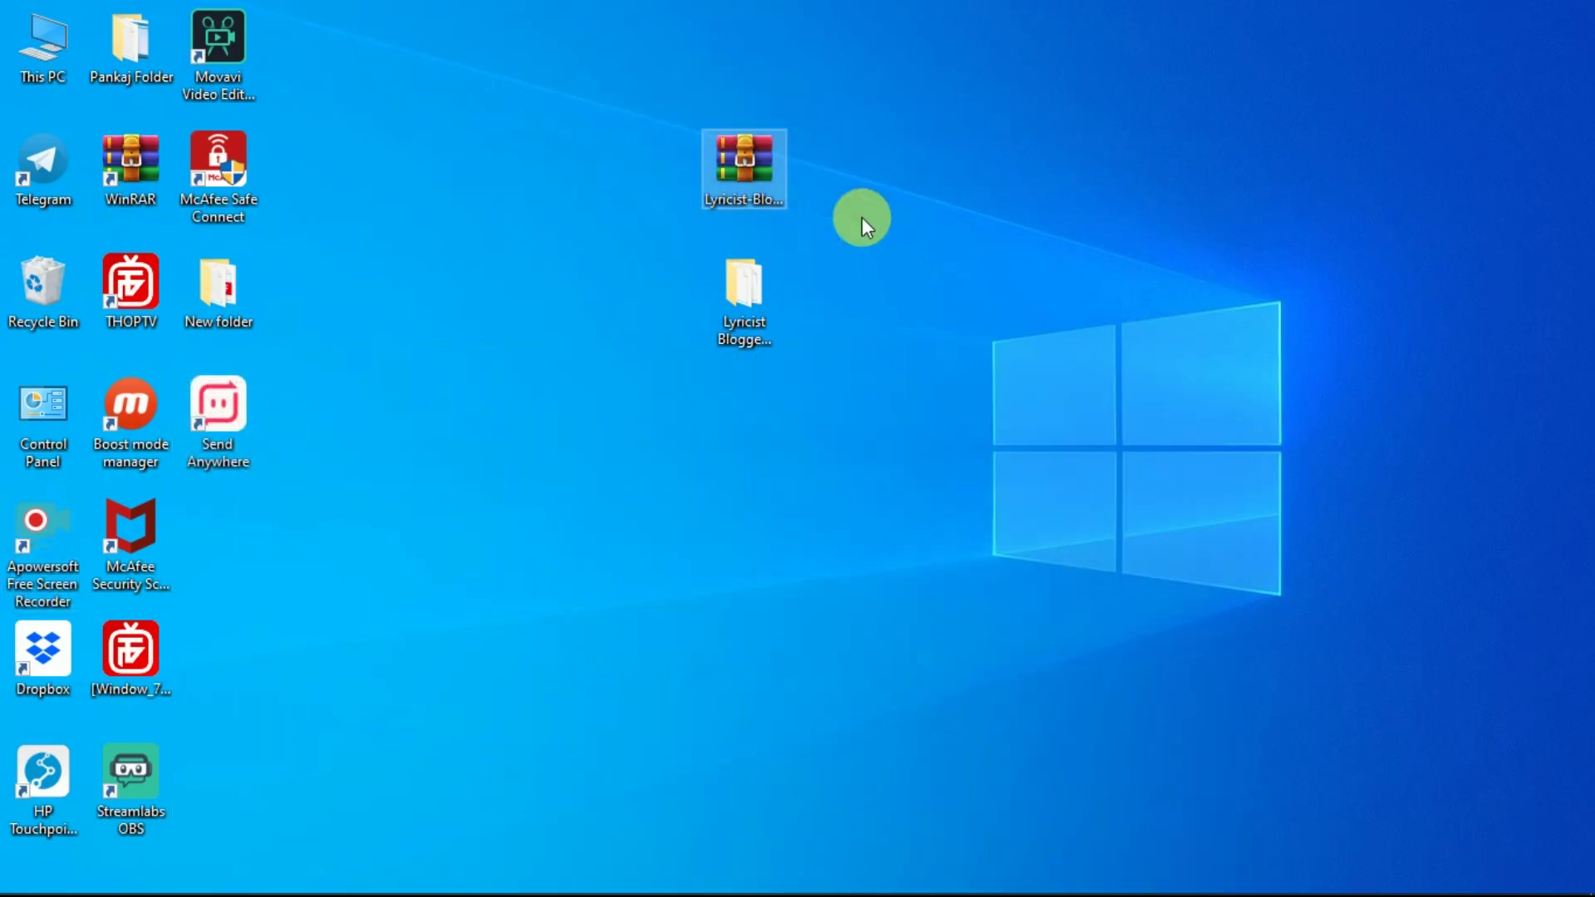
{"action": "left_click_drag", "start_coordinate": [751, 167], "coordinate": [834, 77]}
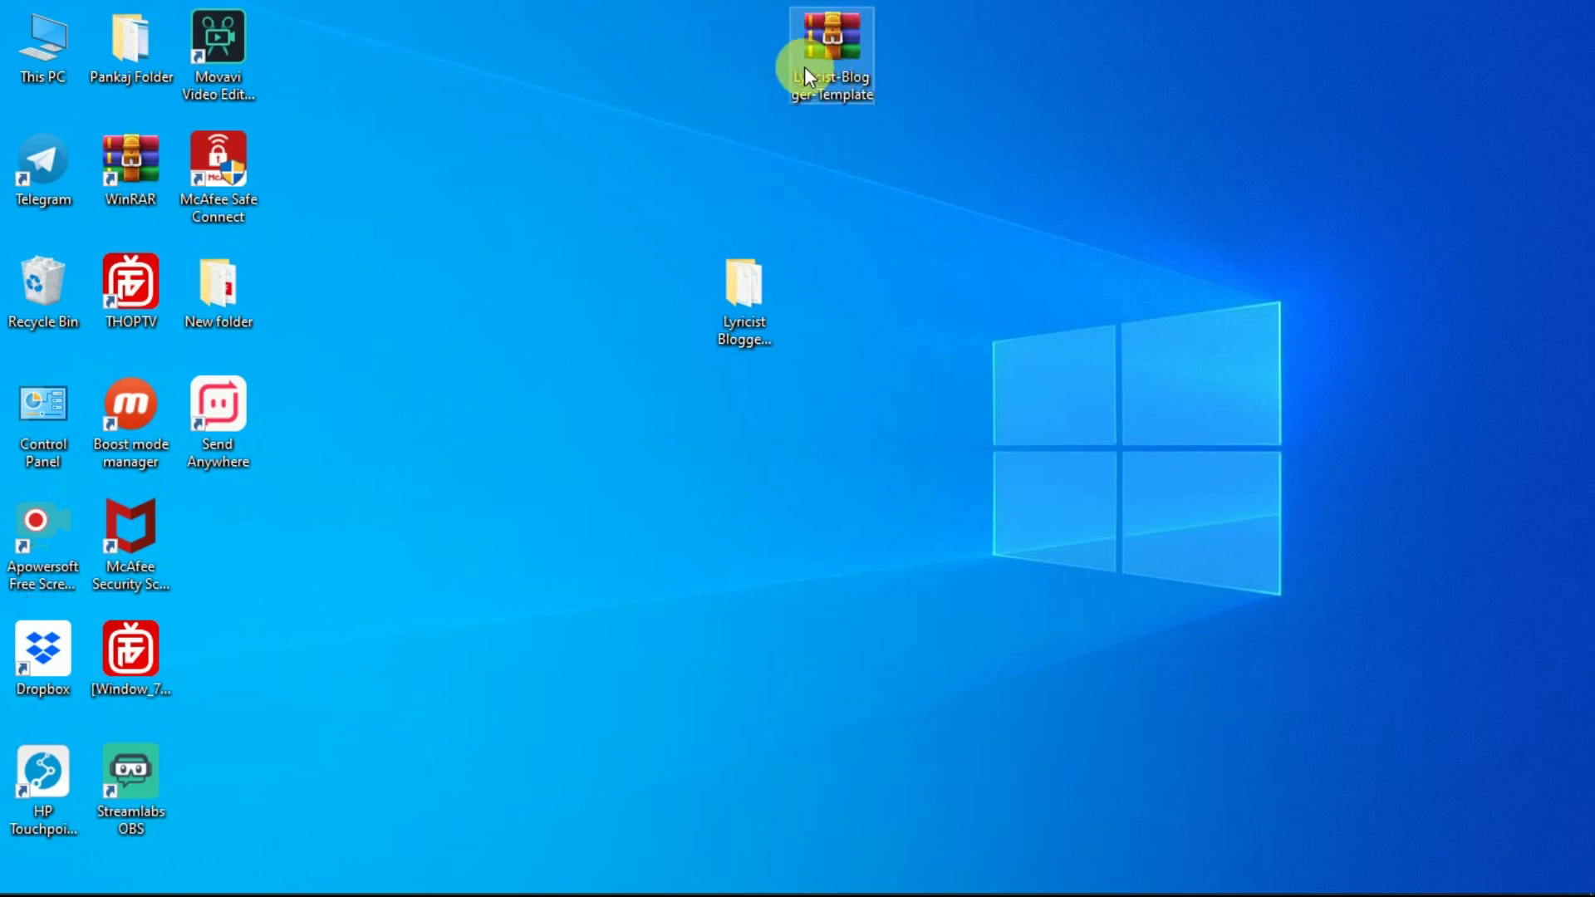
{"action": "left_click", "coordinate": [830, 58]}
{"action": "right_click", "coordinate": [830, 53]}
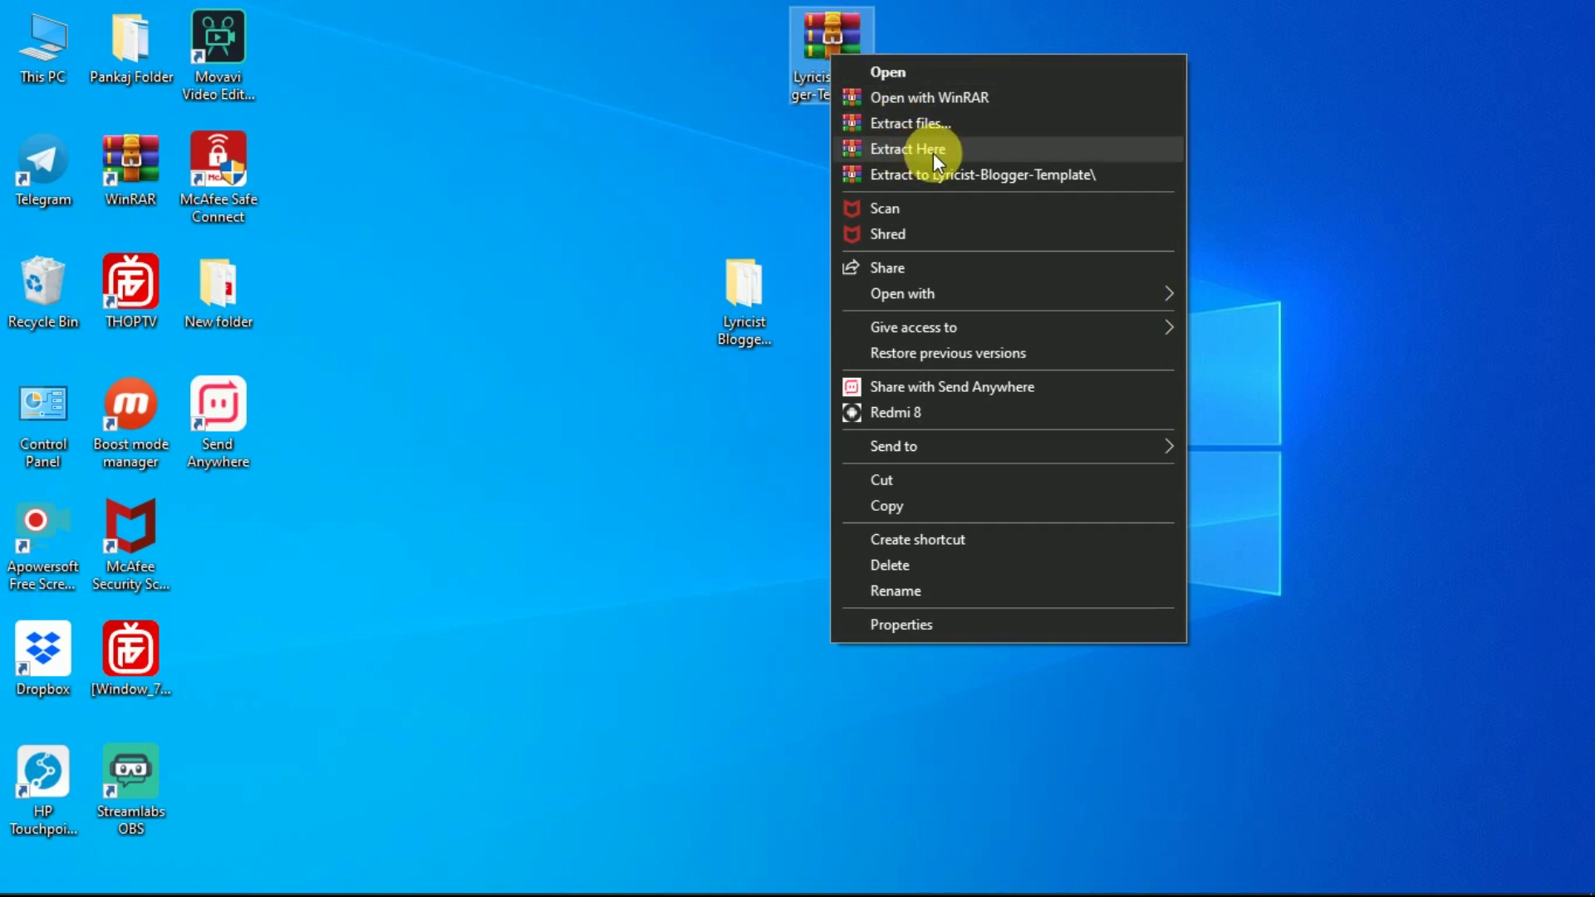
{"action": "left_click", "coordinate": [661, 141]}
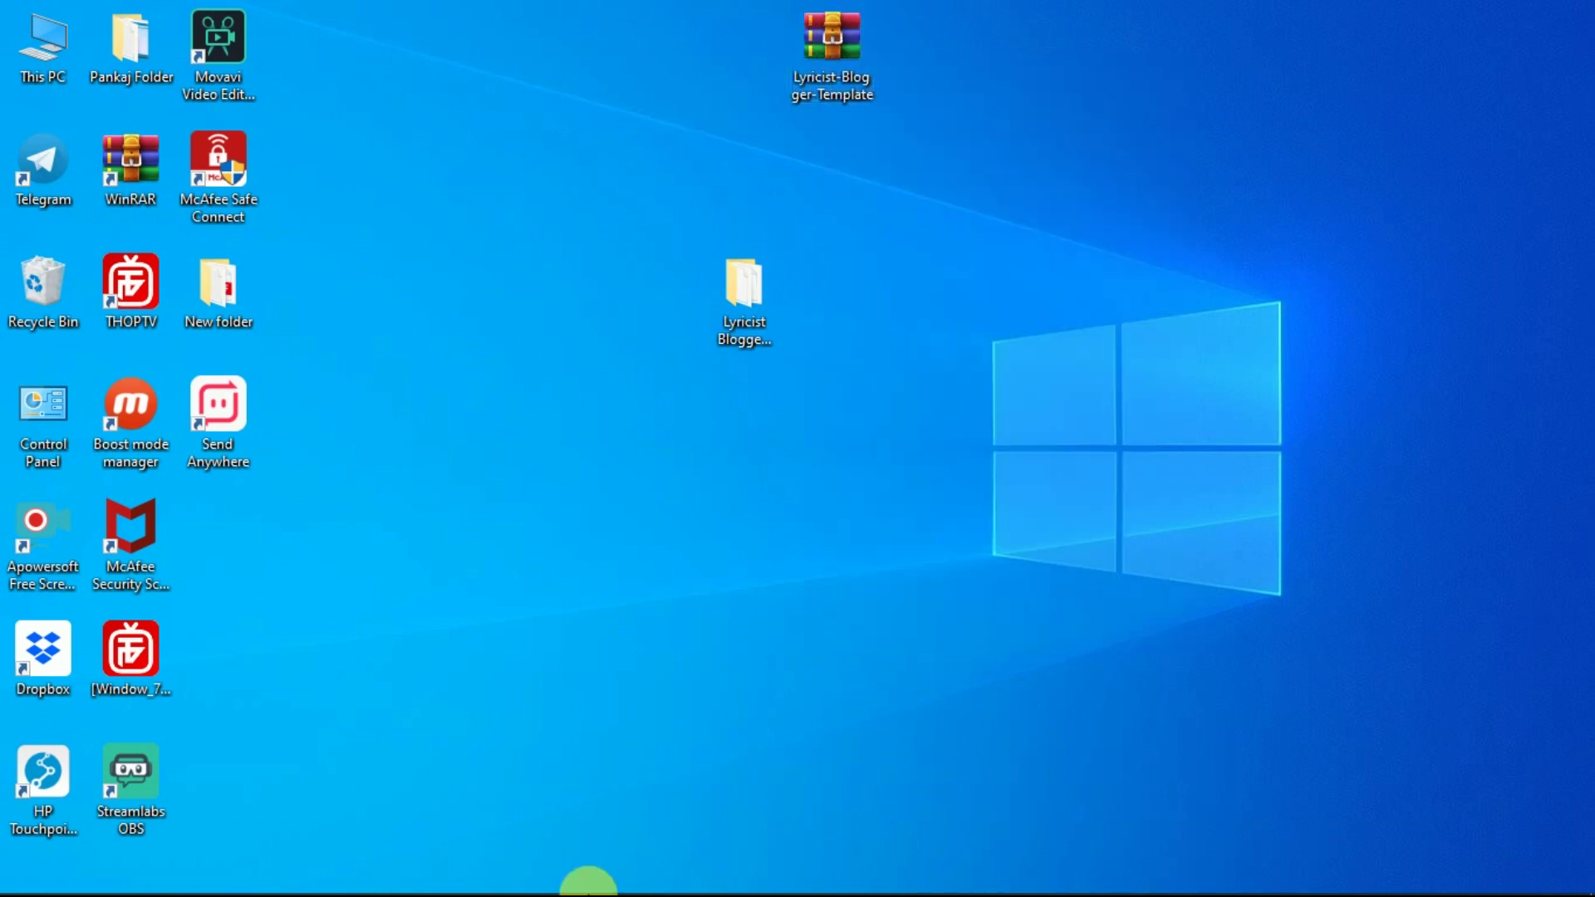
{"action": "left_click_drag", "start_coordinate": [670, 238], "coordinate": [810, 394]}
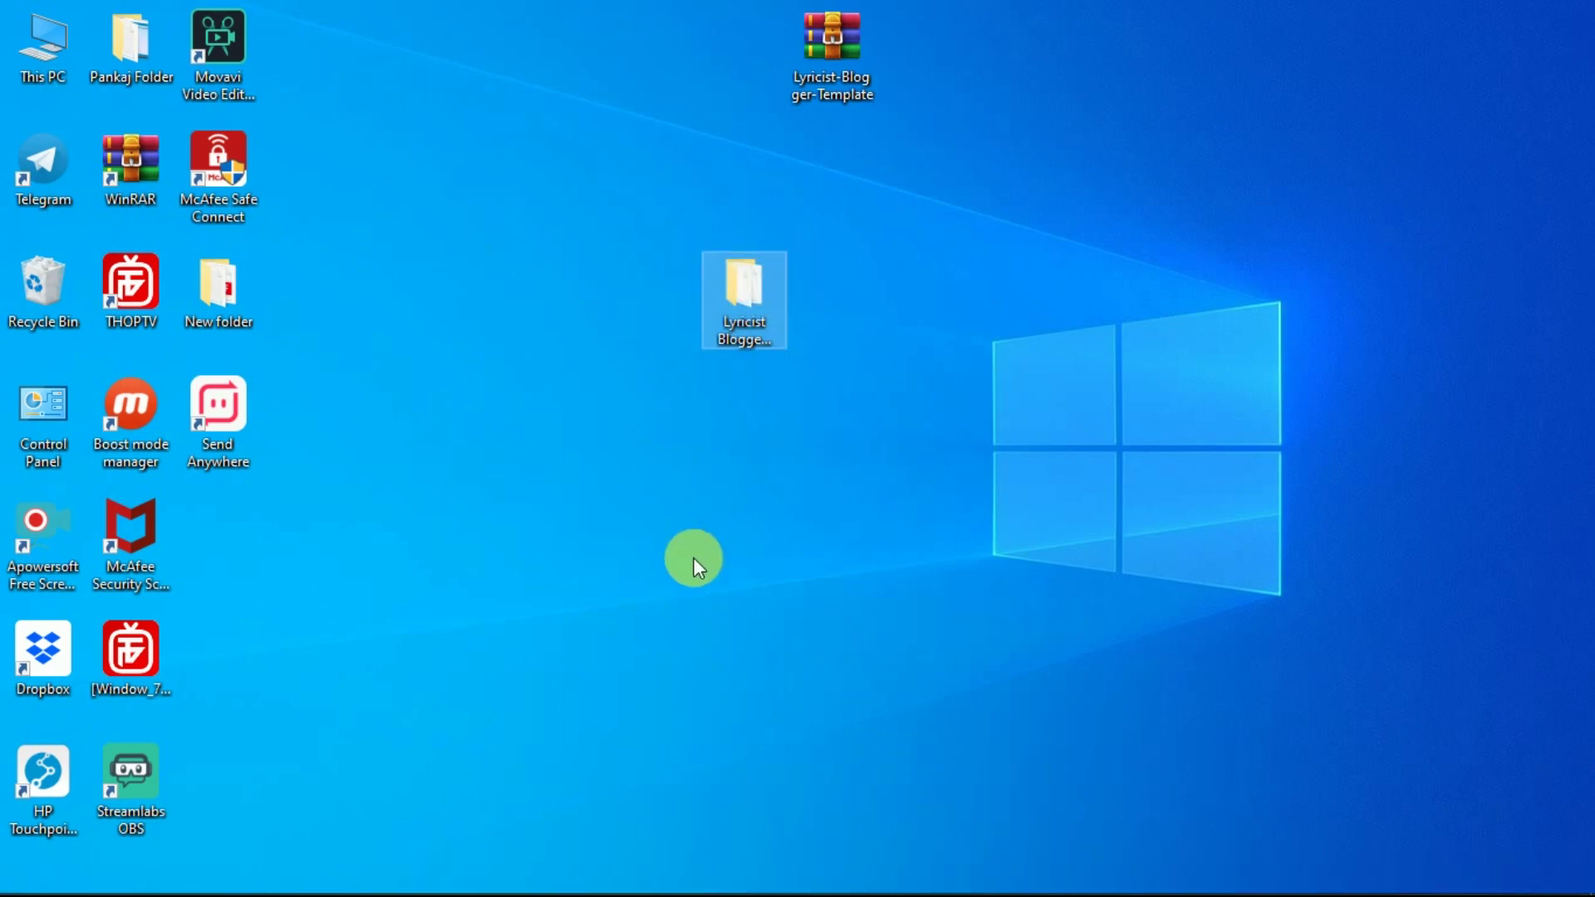
- Return to the browser, switch to the ENTERTAINMENT blog's Blogger posts page and close both Lyricist template tabs
{"action": "left_click", "coordinate": [452, 876]}
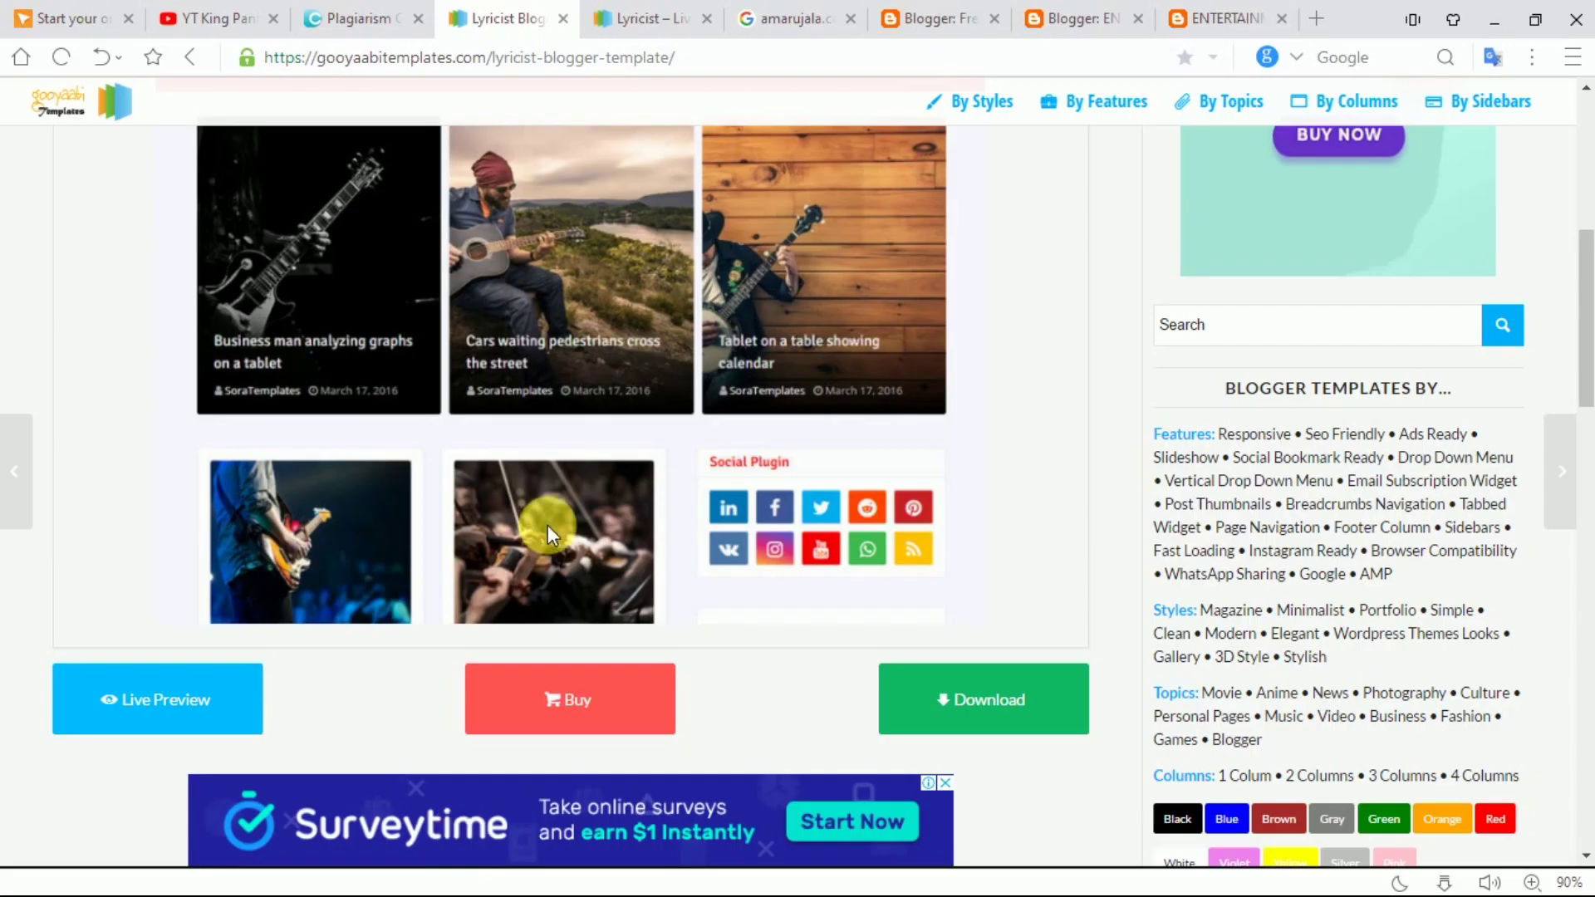
{"action": "left_click", "coordinate": [1071, 18]}
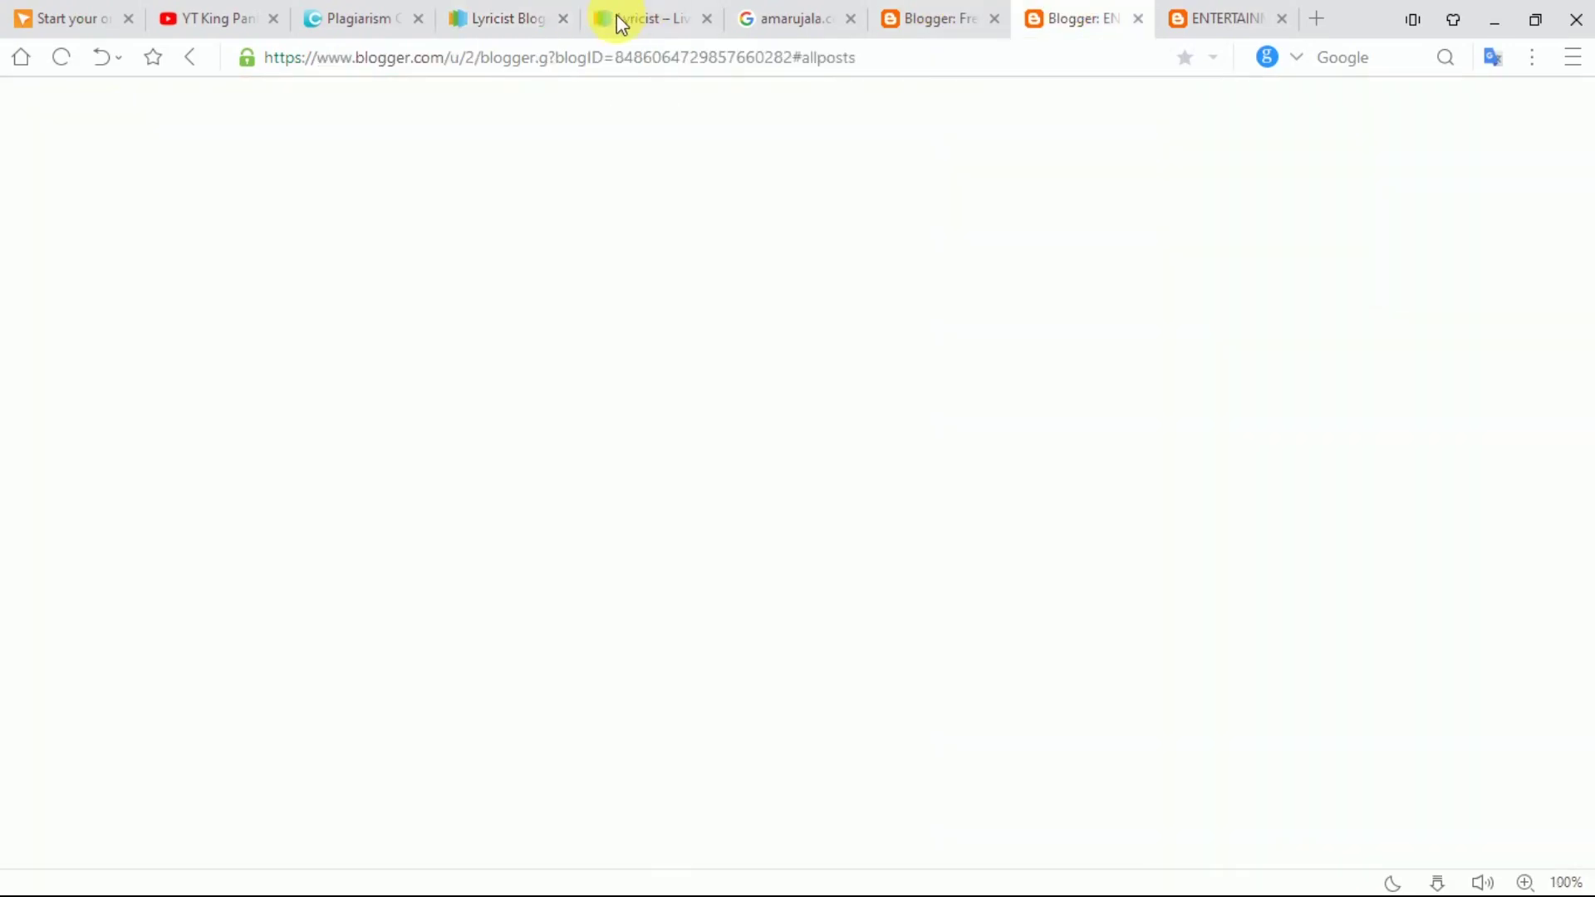
{"action": "left_click", "coordinate": [564, 19]}
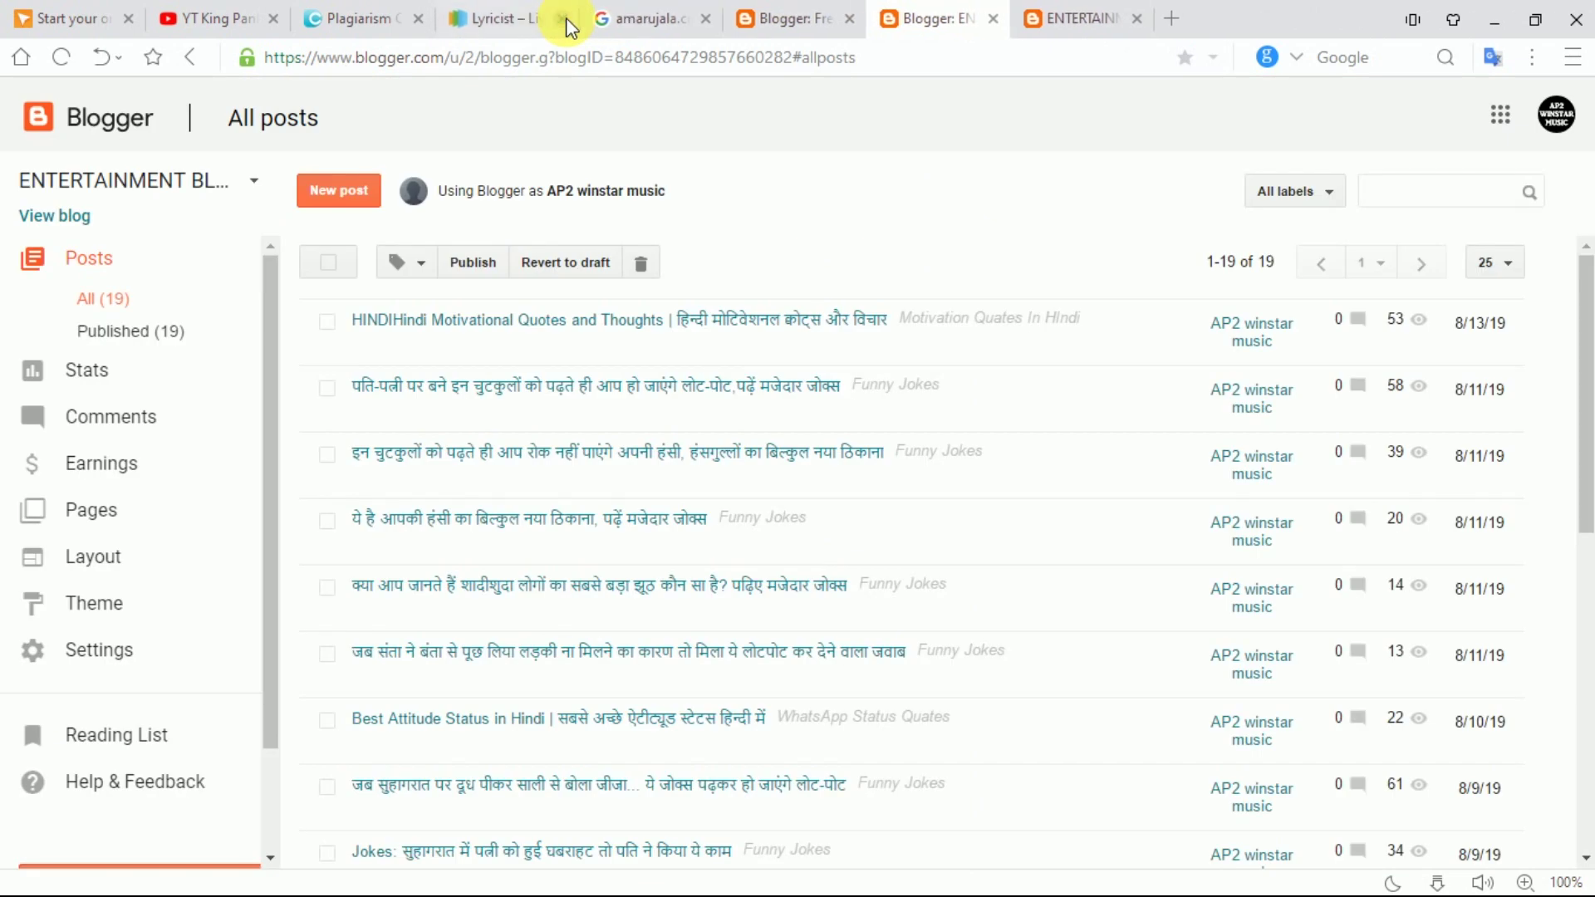
{"action": "left_click", "coordinate": [565, 18]}
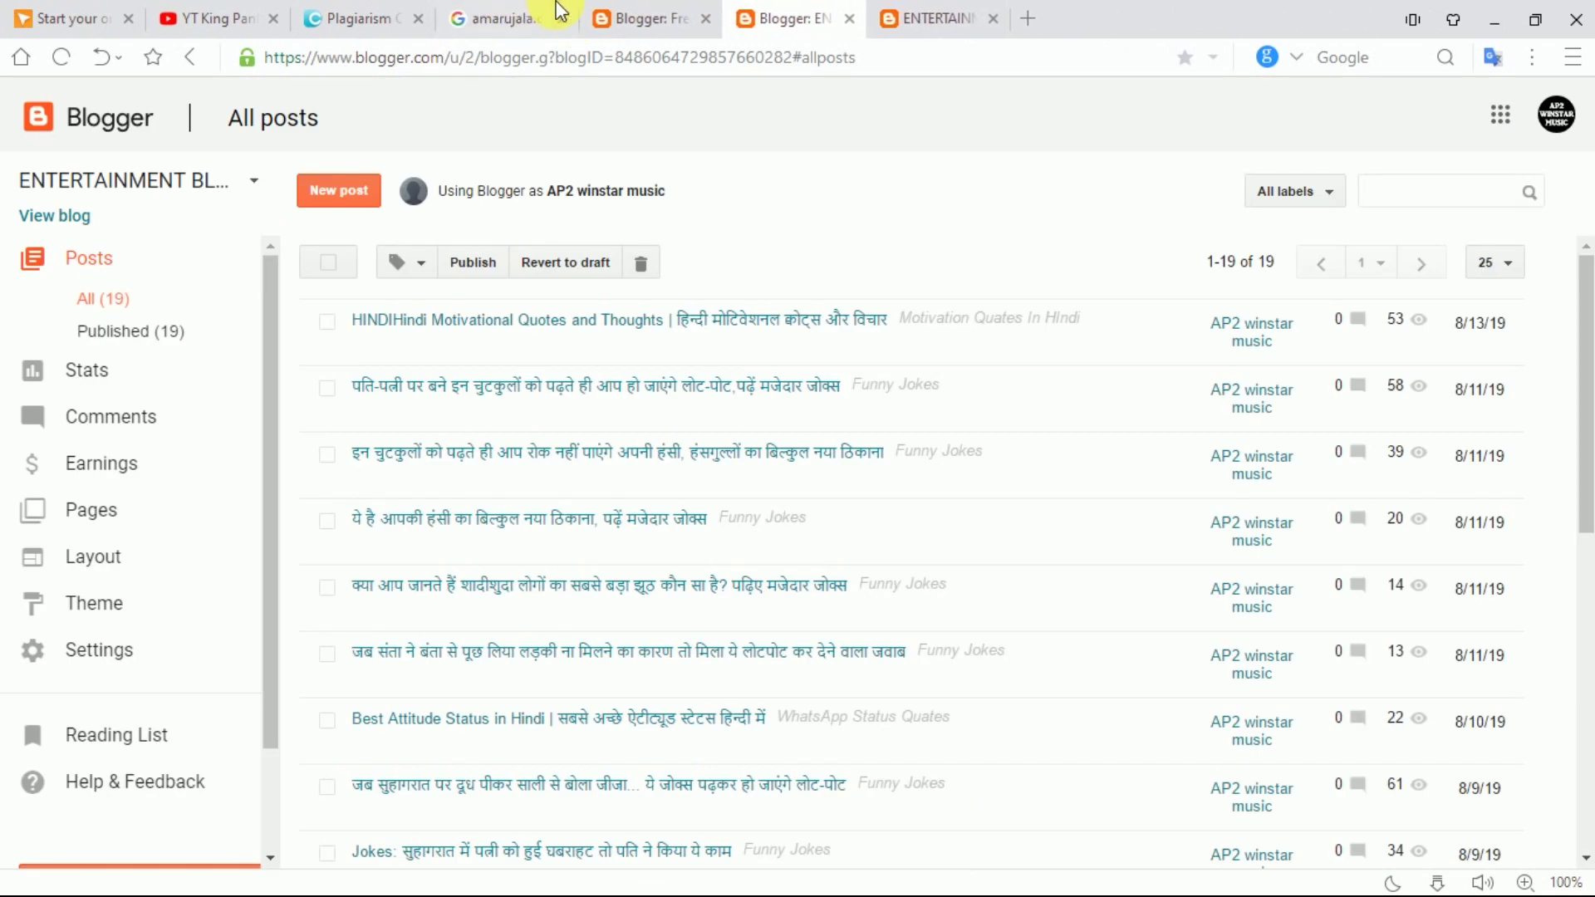
- Start creating a new blog from the blog list and title it ENTAINMENT BLOG
{"action": "left_click", "coordinate": [251, 183]}
{"action": "scroll", "coordinate": [137, 774], "scroll_direction": "down", "scroll_amount": 5}
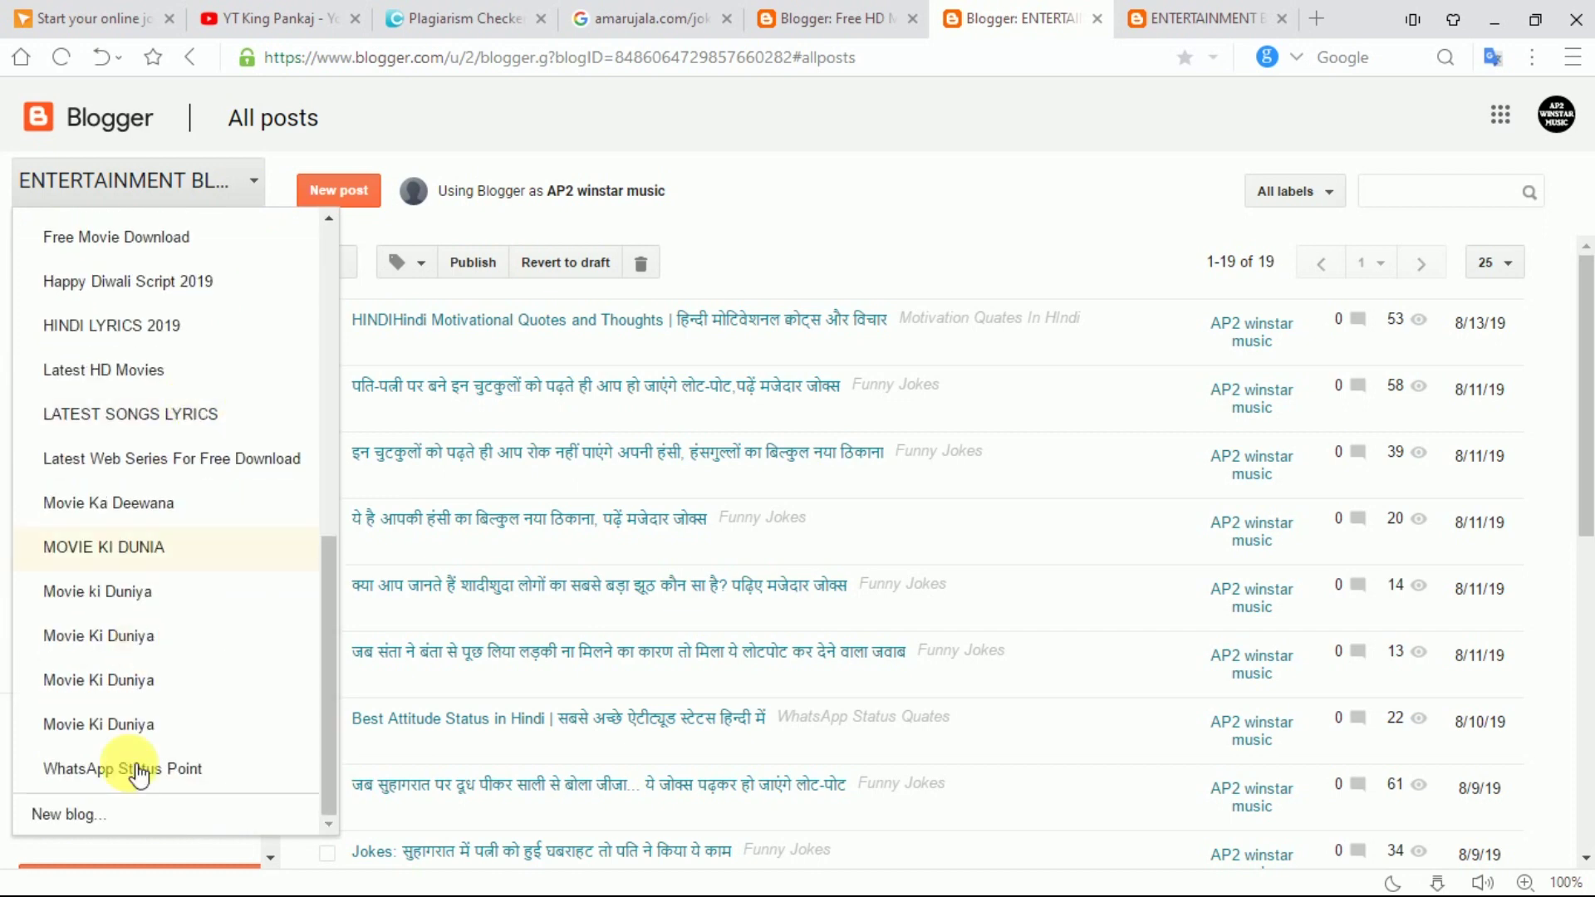
{"action": "left_click", "coordinate": [77, 818]}
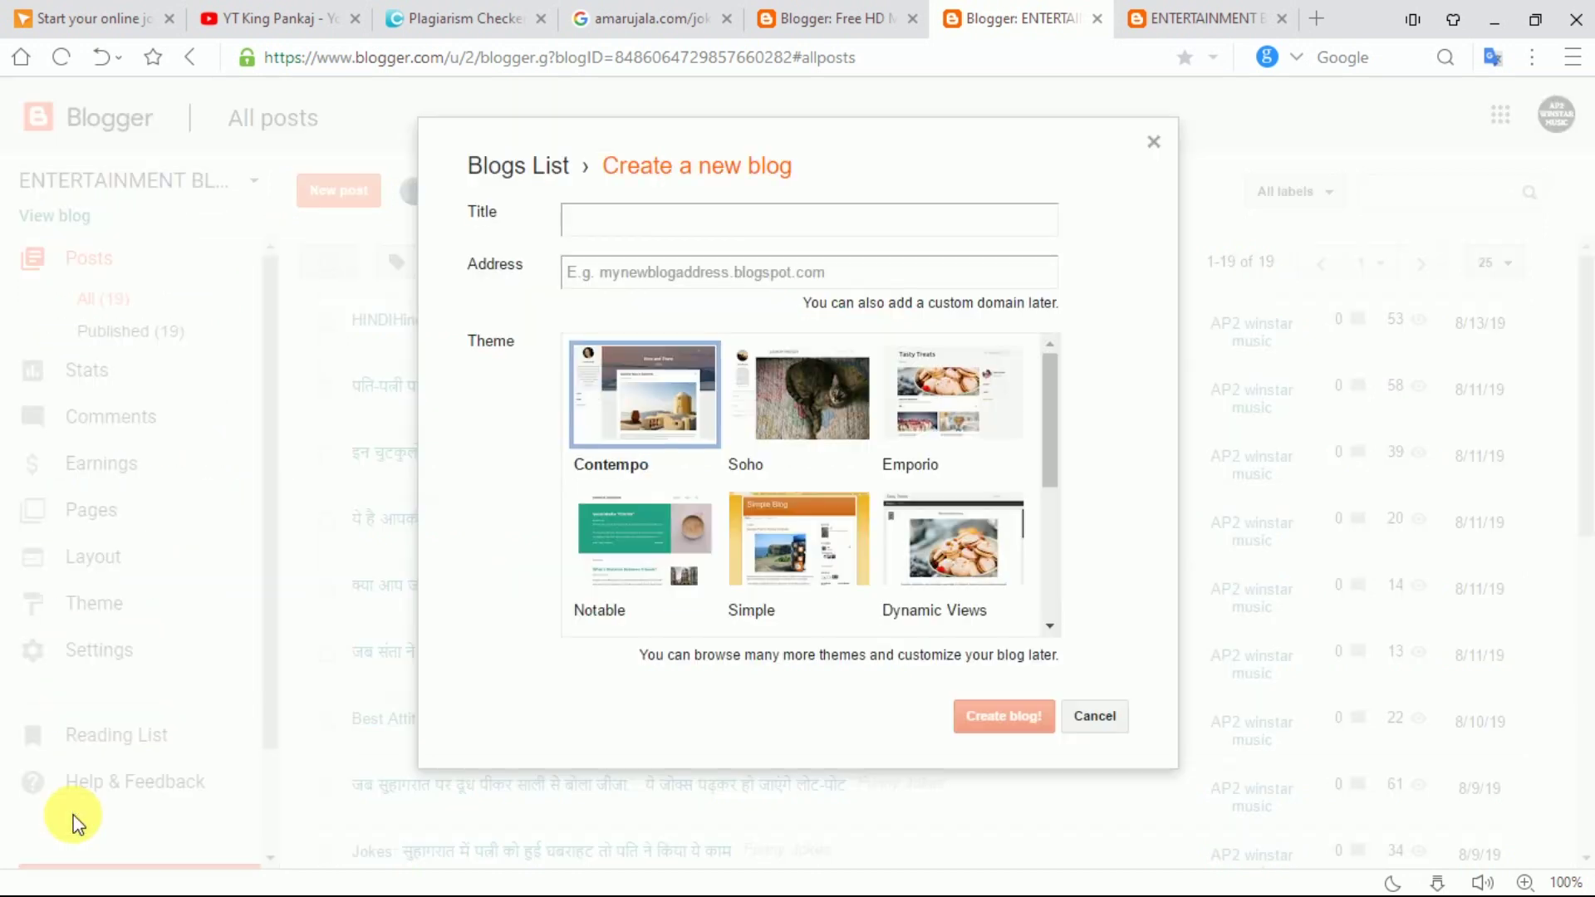
{"action": "left_click", "coordinate": [602, 222]}
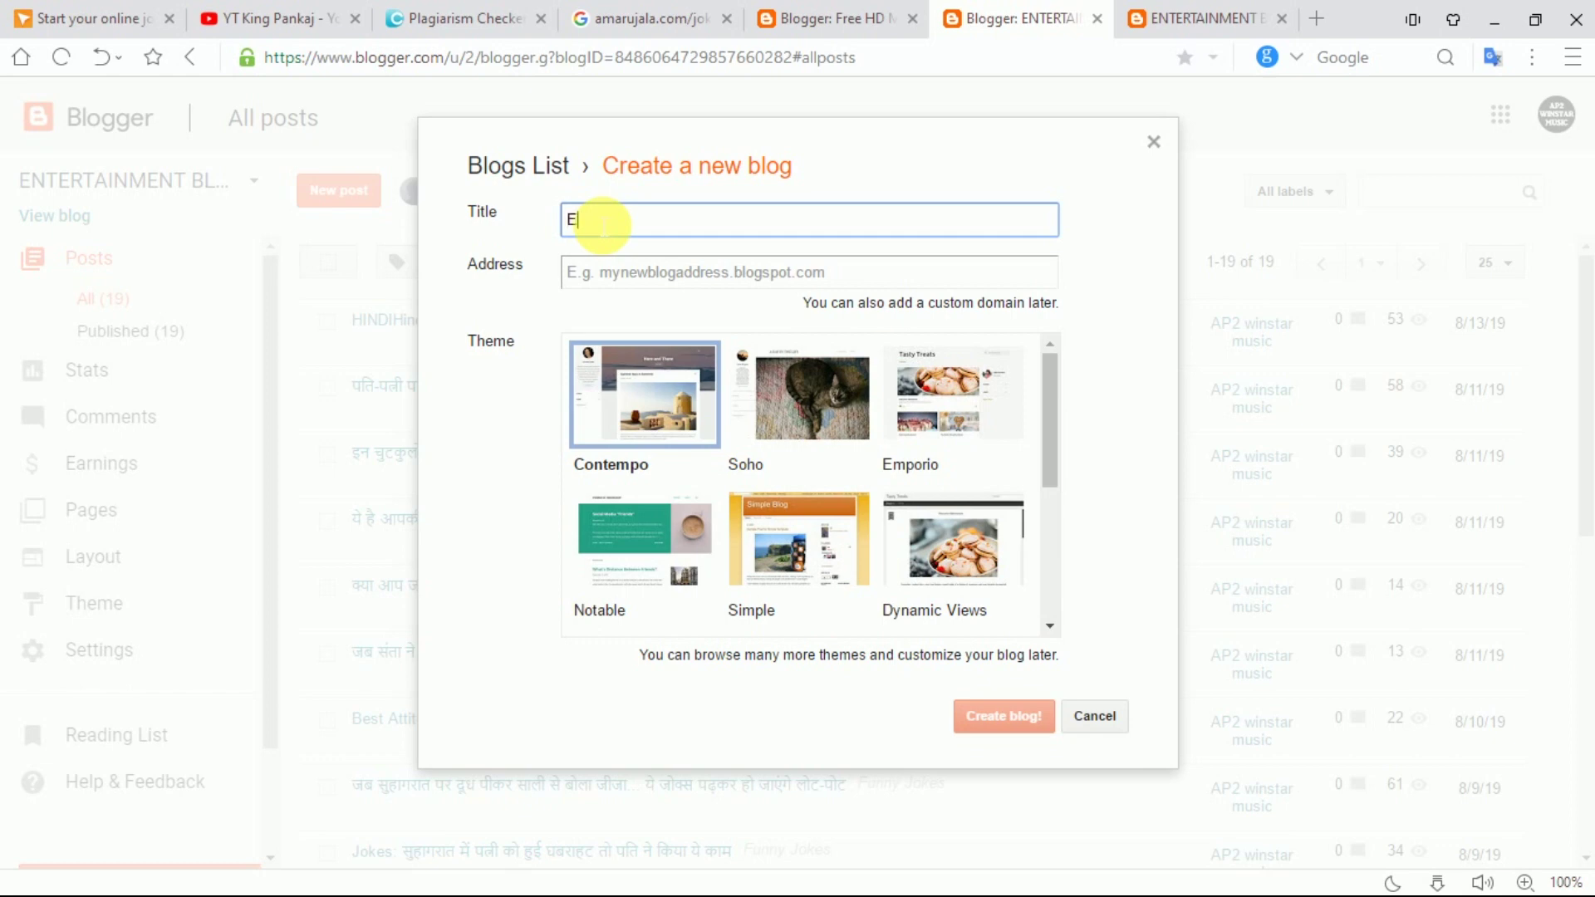
{"action": "type", "text": "ENTAINMENT BLOG"}
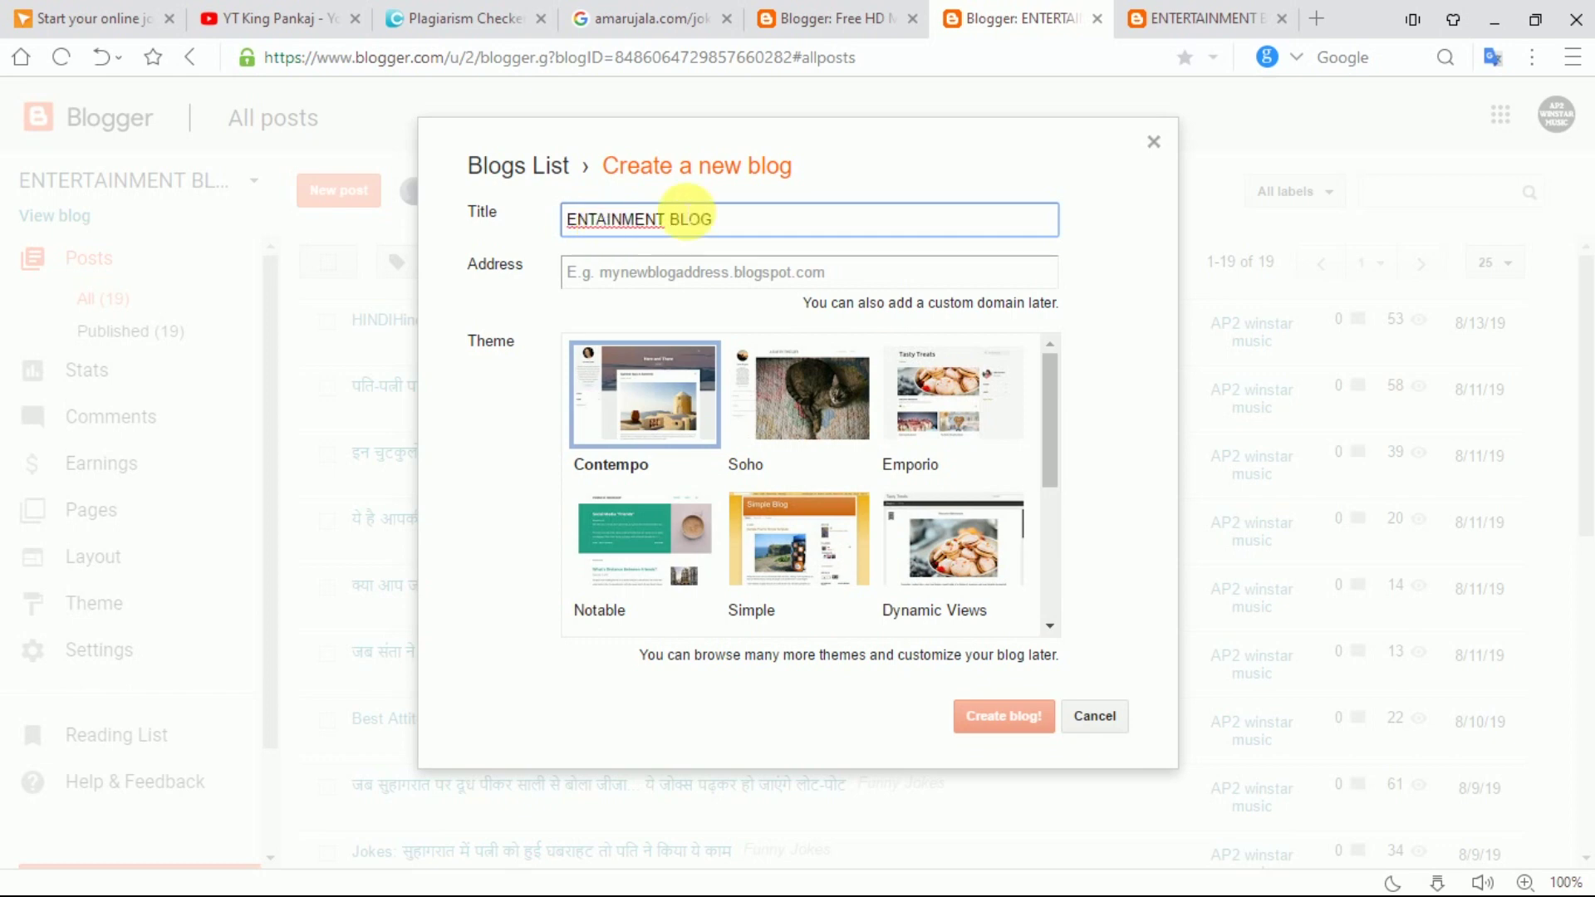
- Set the new blog's address to the channel name followed by 1234, using the suggested blogspot.com address
{"action": "left_click", "coordinate": [628, 276]}
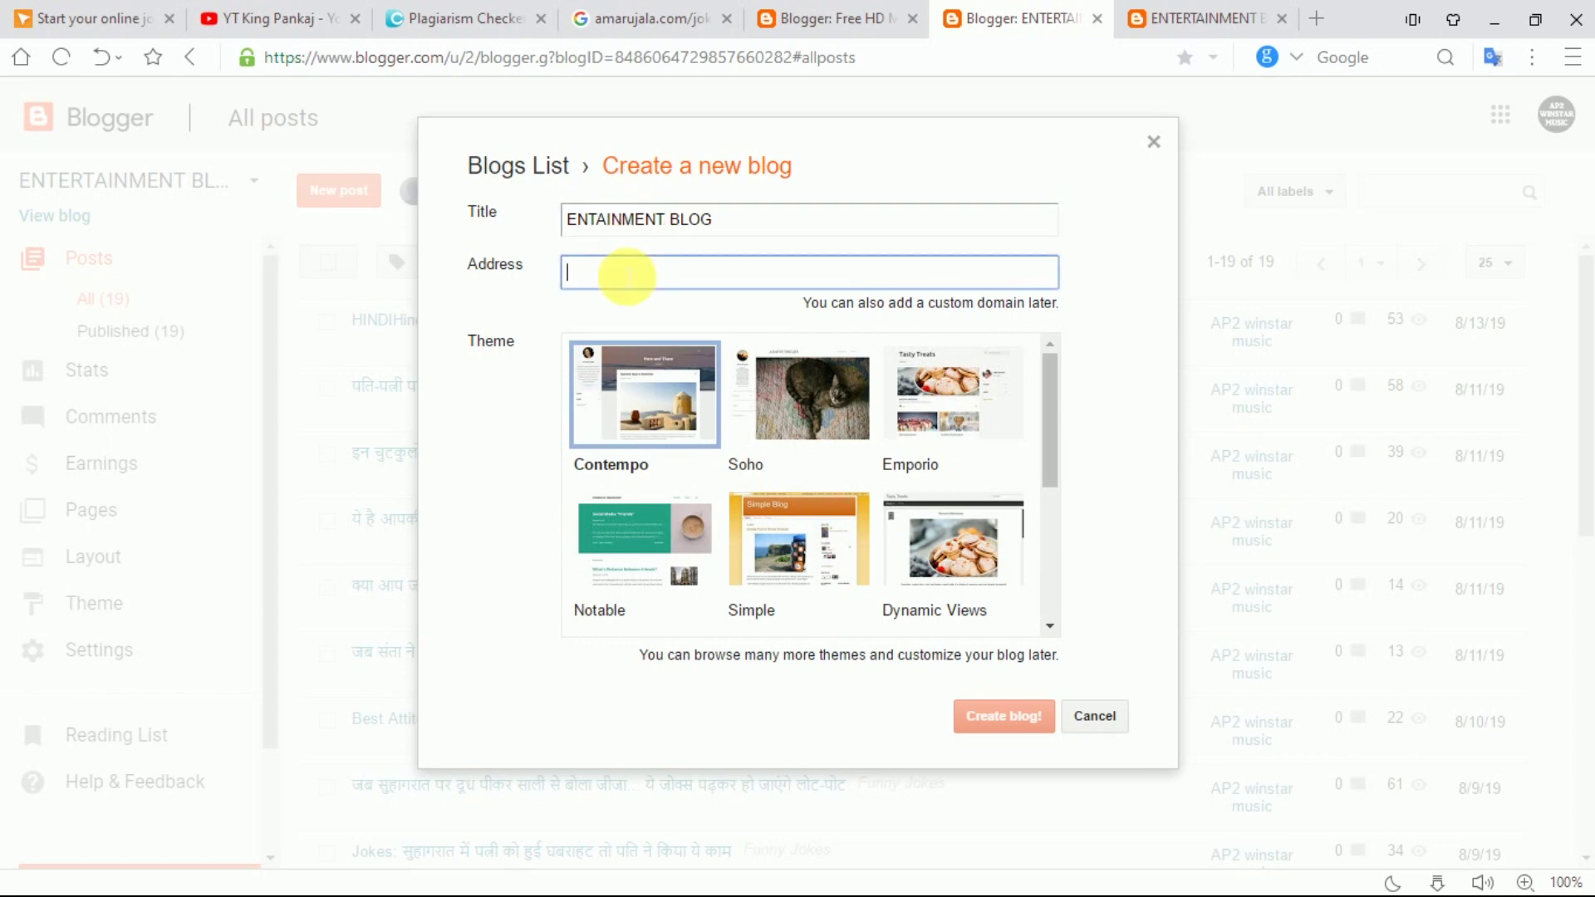
{"action": "type", "text": "ITCE"}
{"action": "key", "text": "BackSpace"}
{"action": "key", "text": "BackSpace"}
{"action": "key", "text": "BackSpace"}
{"action": "key", "text": "BackSpace"}
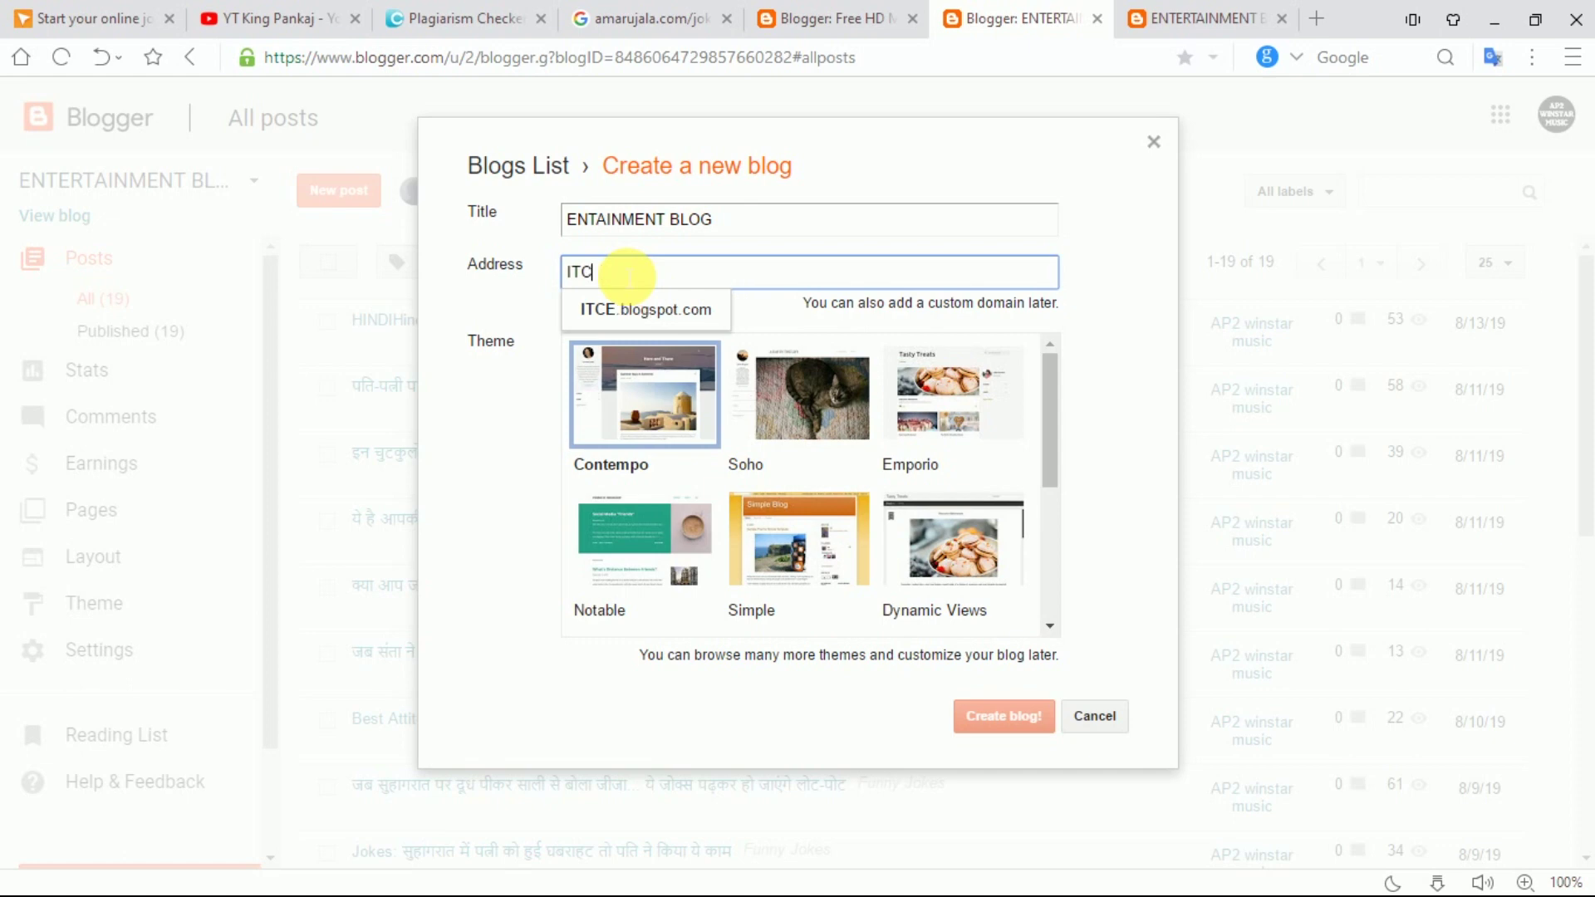
{"action": "type", "text": "YTK"}
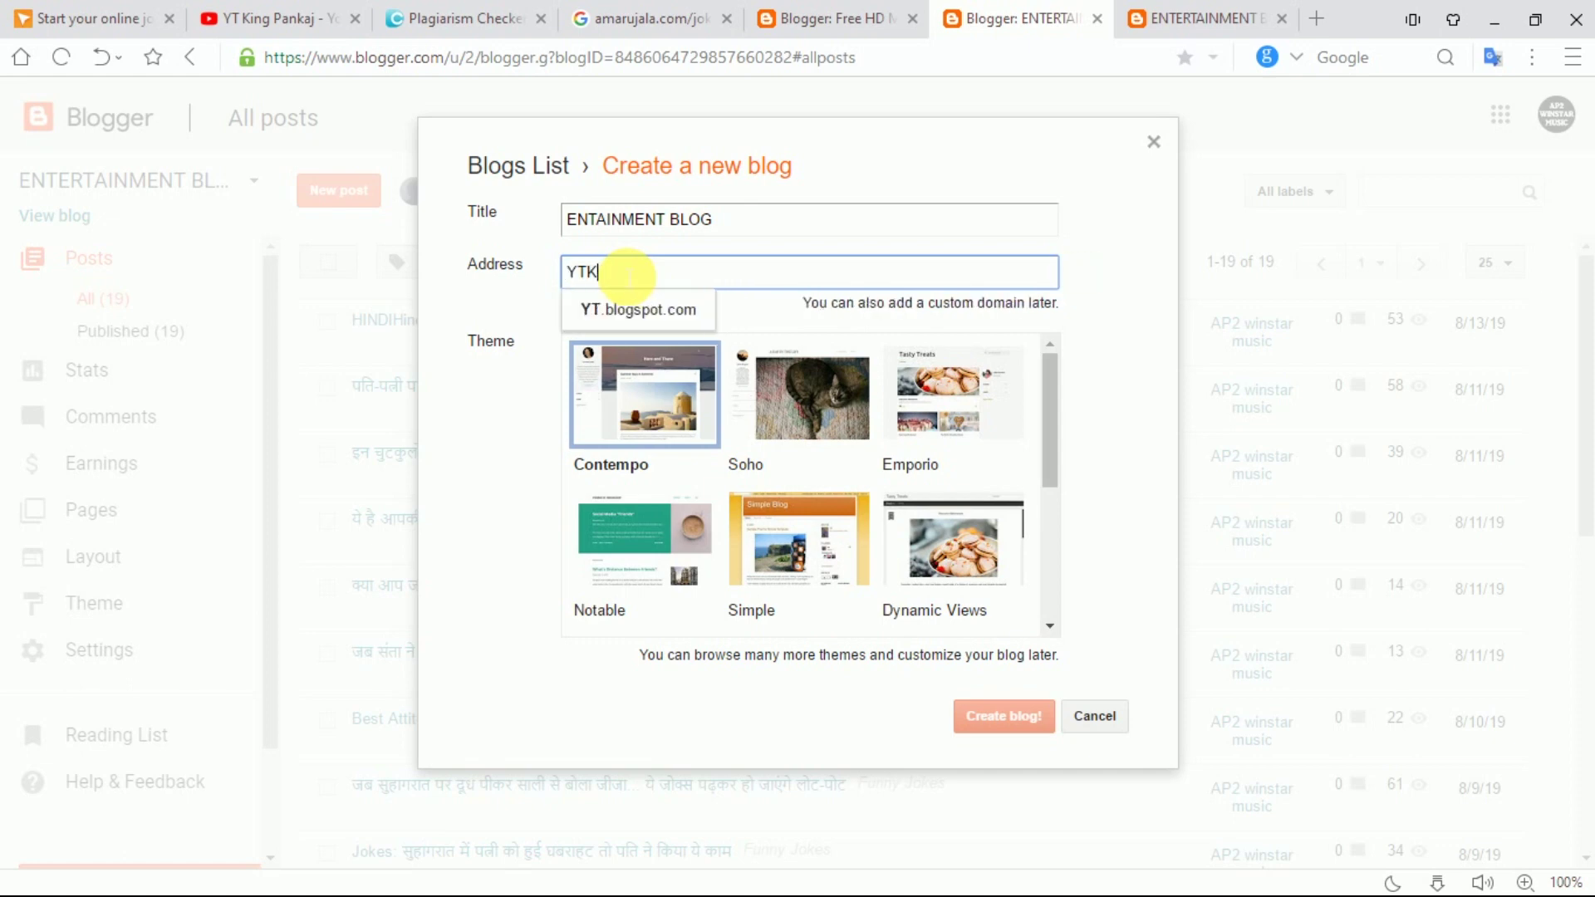
{"action": "type", "text": "INGPANKJ1234"}
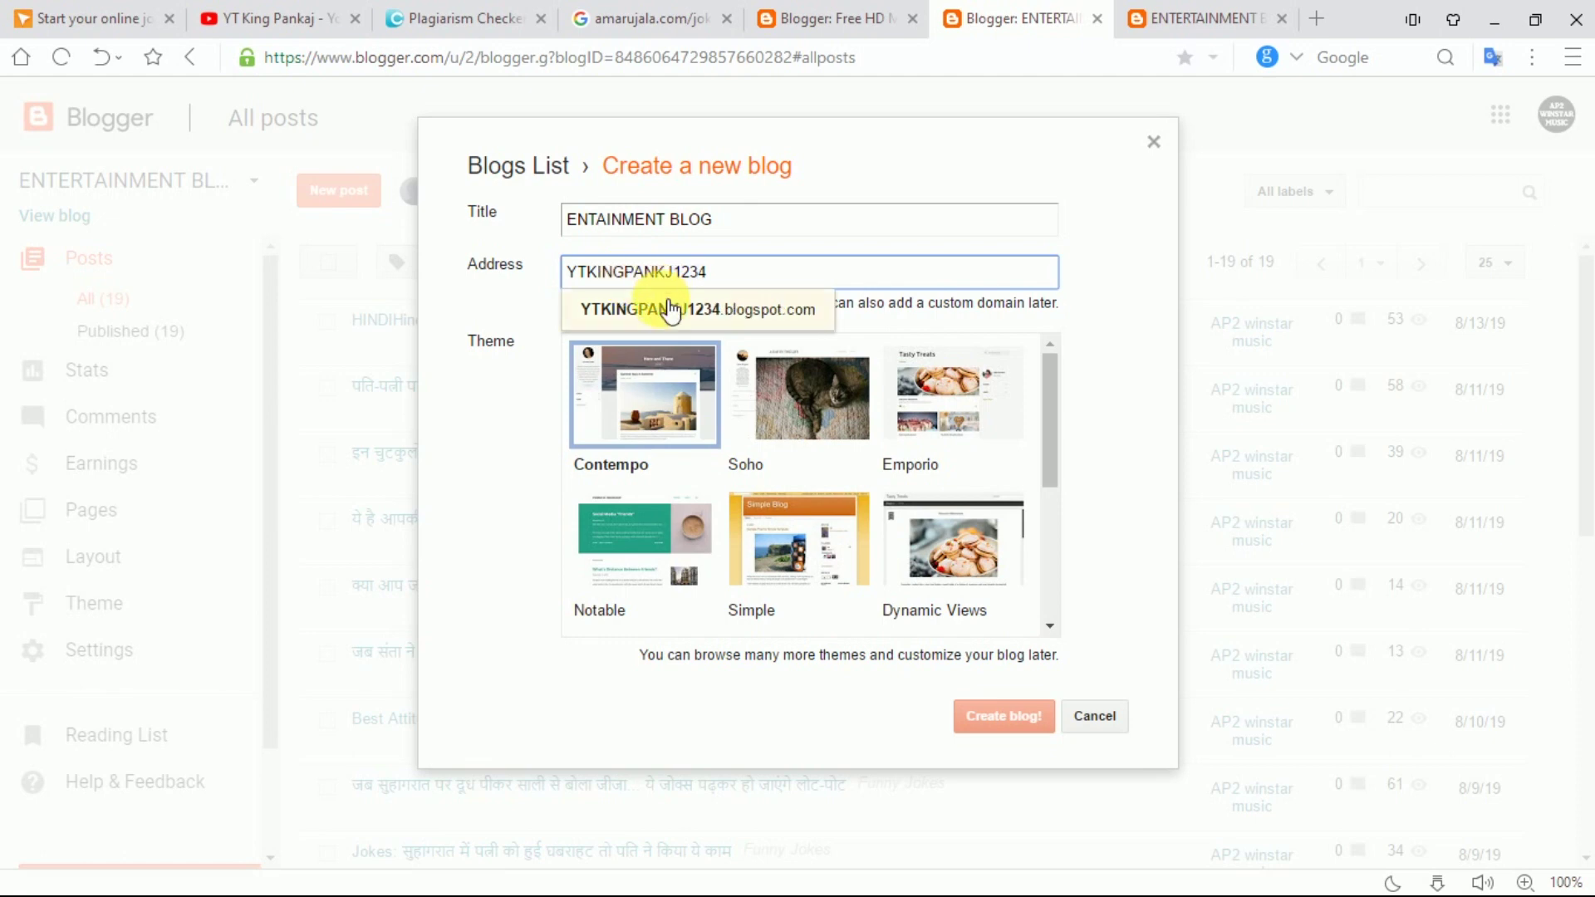
{"action": "left_click", "coordinate": [671, 307]}
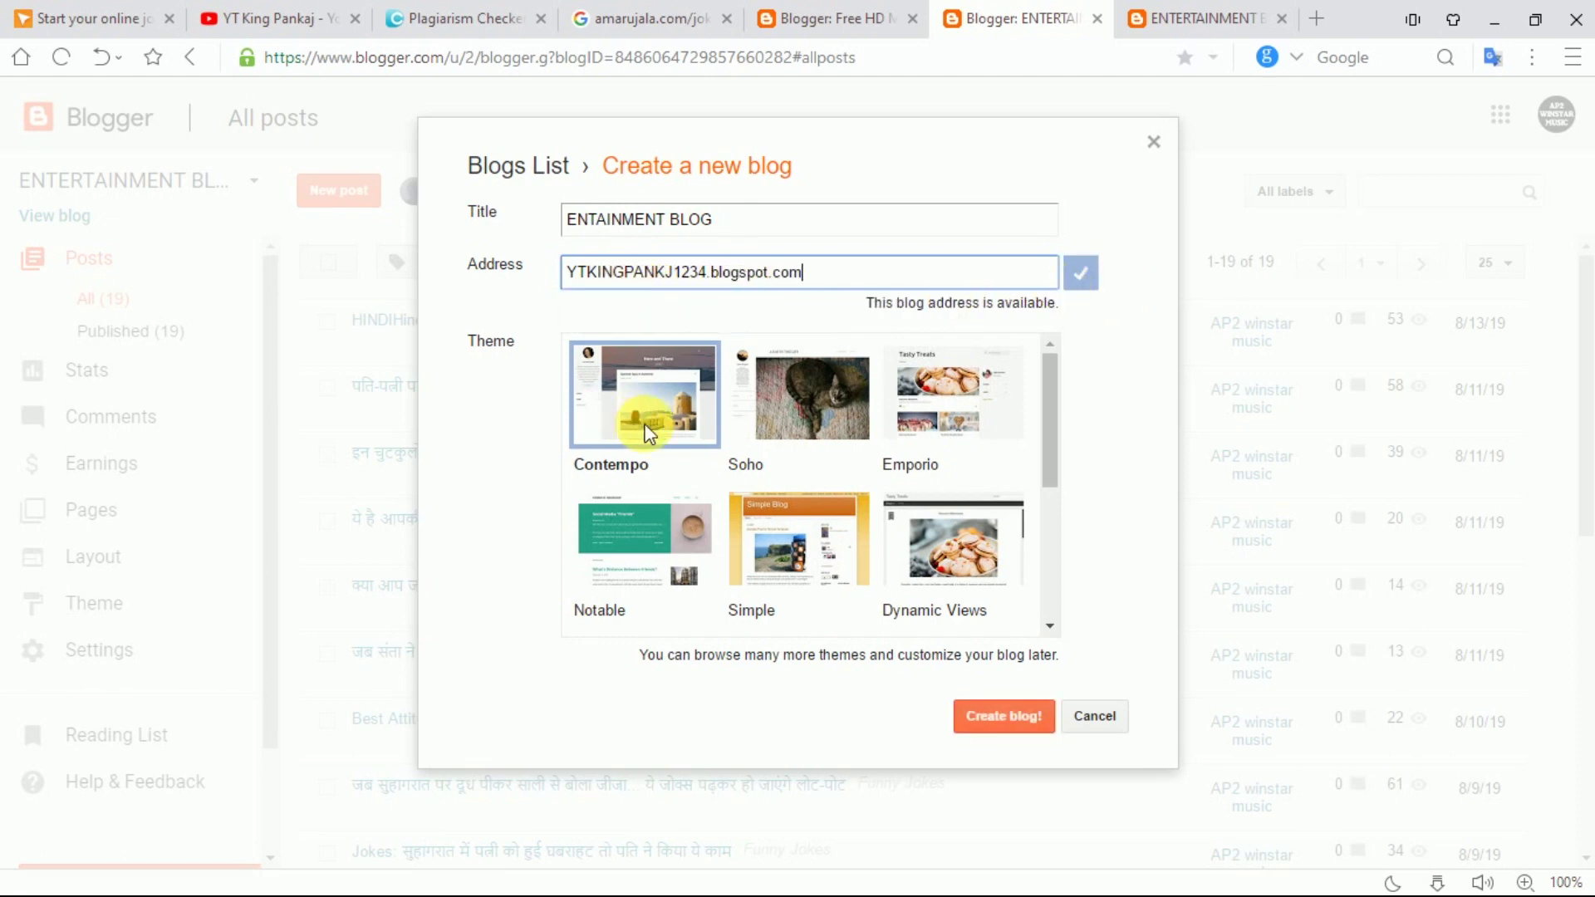
- Create the blog with the Soho theme and decline the Google Domains offer
{"action": "left_click", "coordinate": [801, 392]}
{"action": "left_click", "coordinate": [1008, 719]}
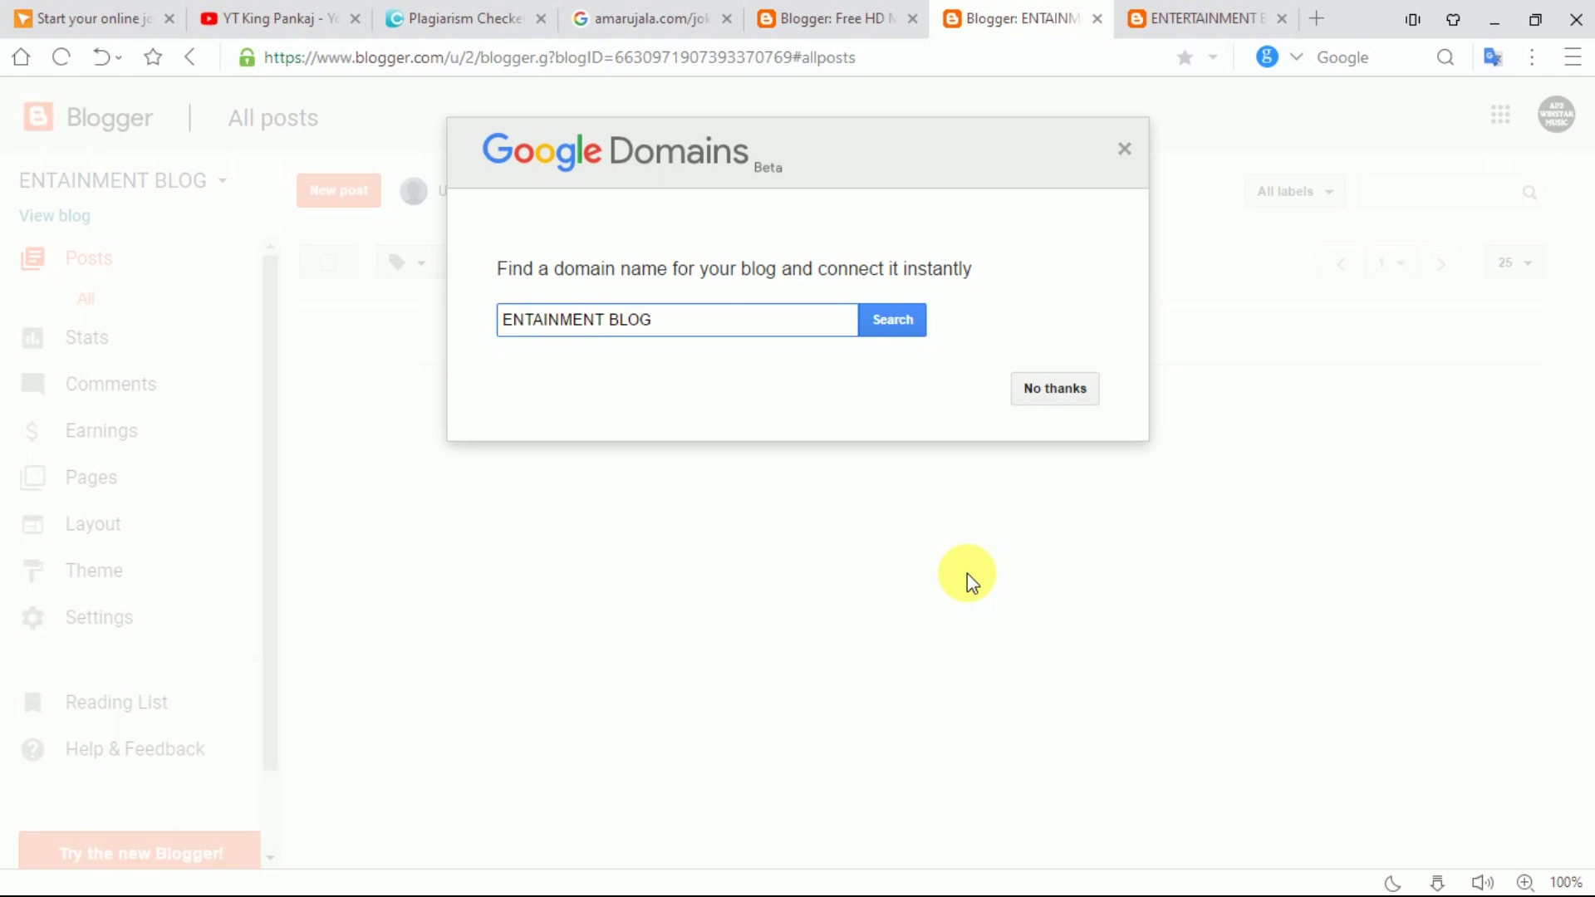
{"action": "left_click", "coordinate": [1045, 383]}
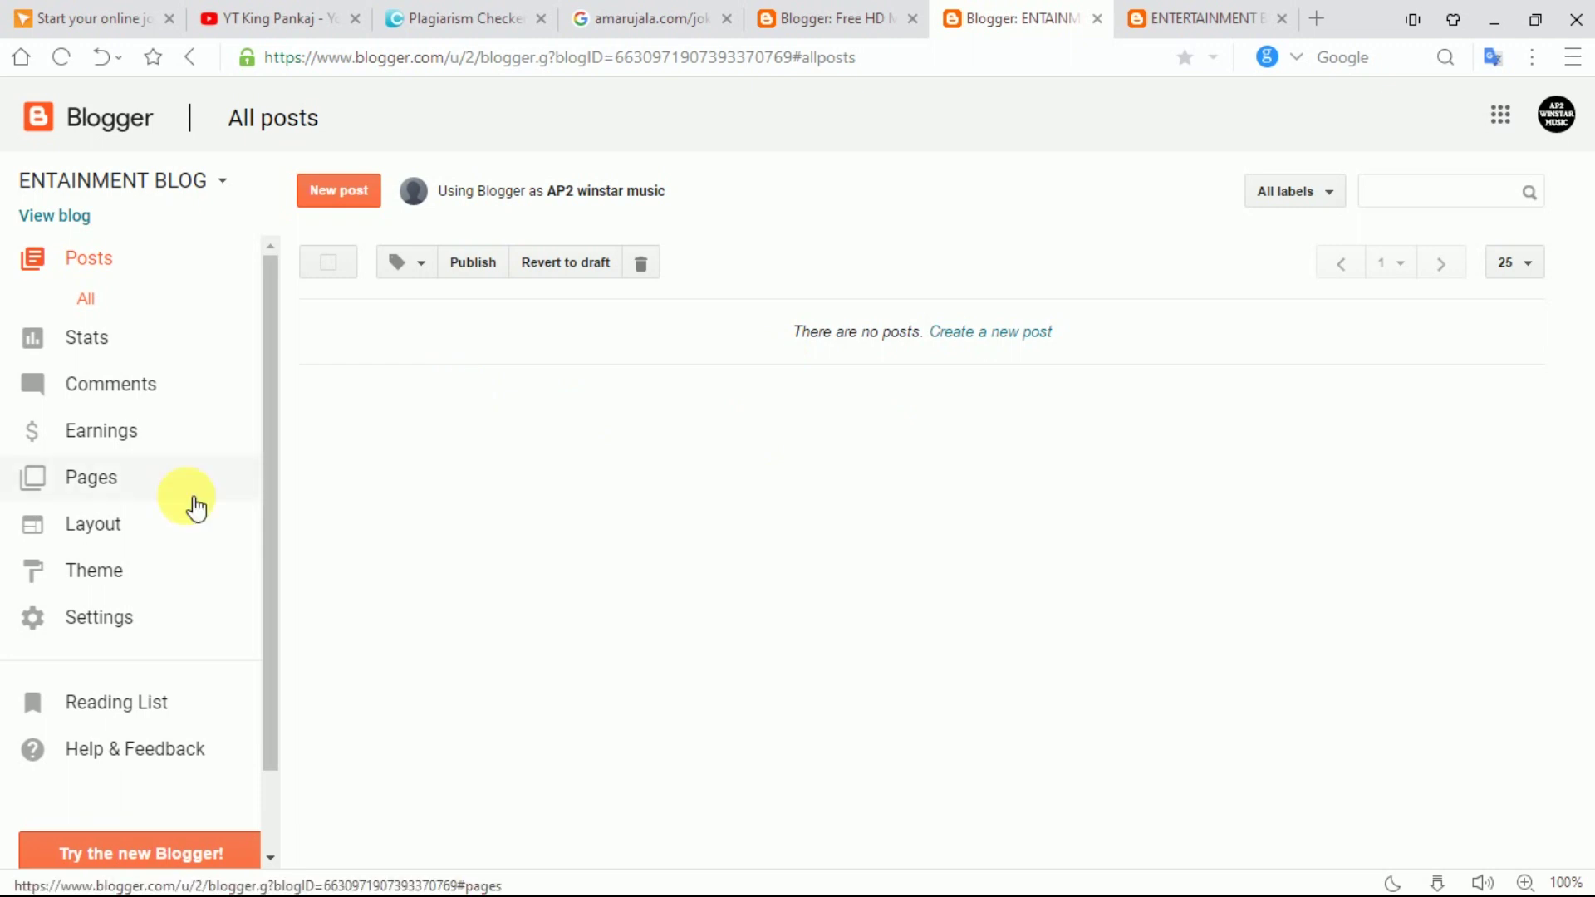
- Replace the blog's theme by uploading the Lyricist XML file from the desktop folder Lyricist Blogger Template
{"action": "left_click", "coordinate": [125, 571]}
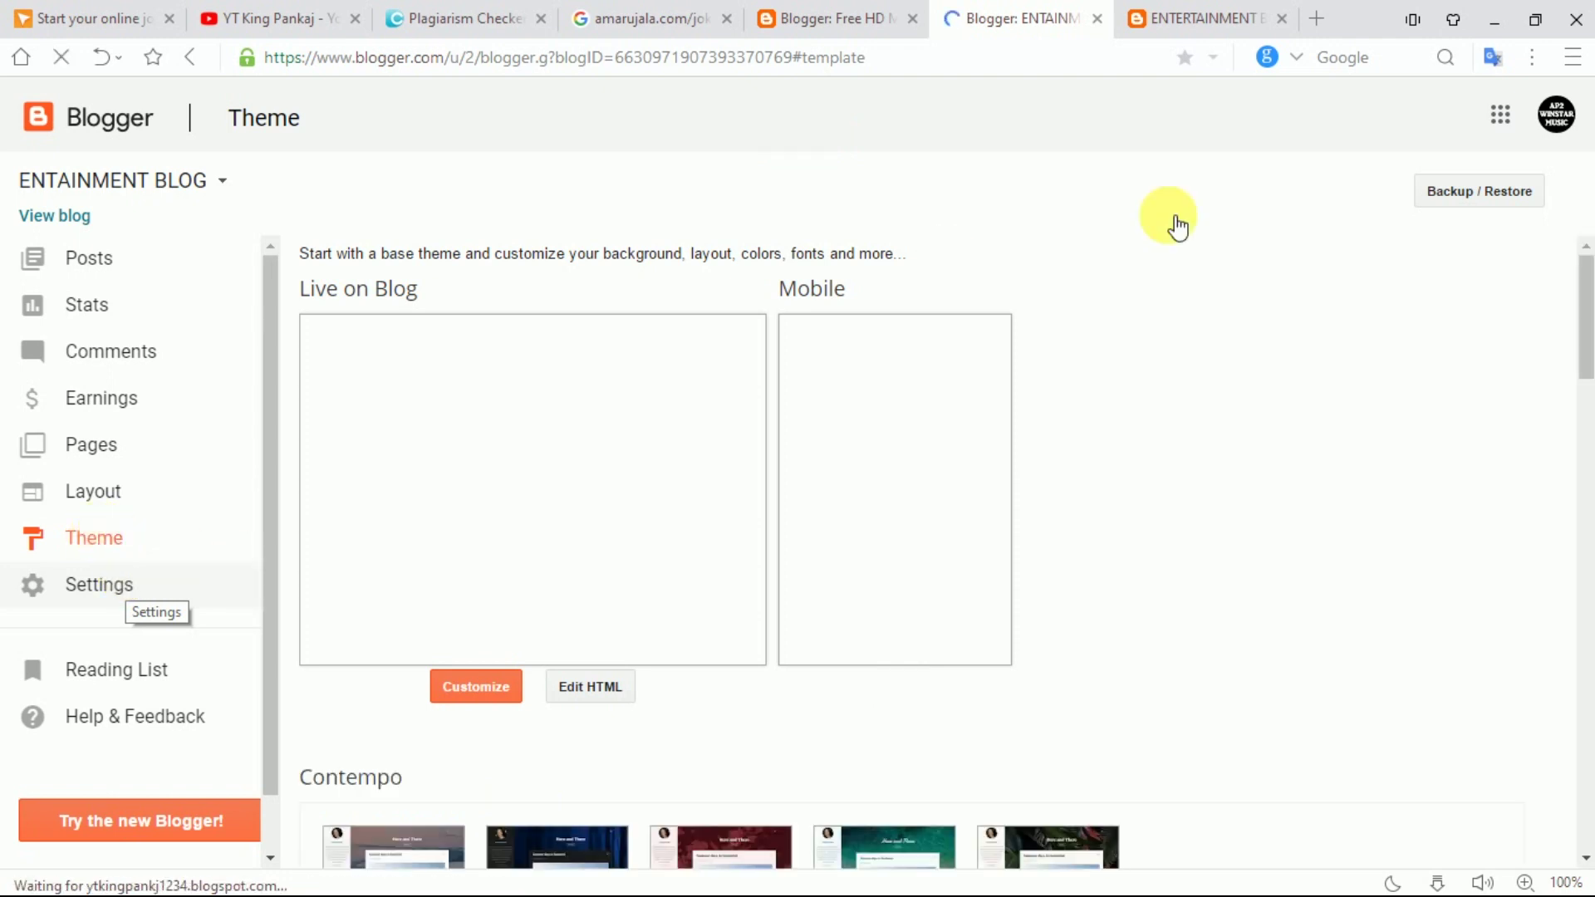
{"action": "left_click", "coordinate": [1485, 208]}
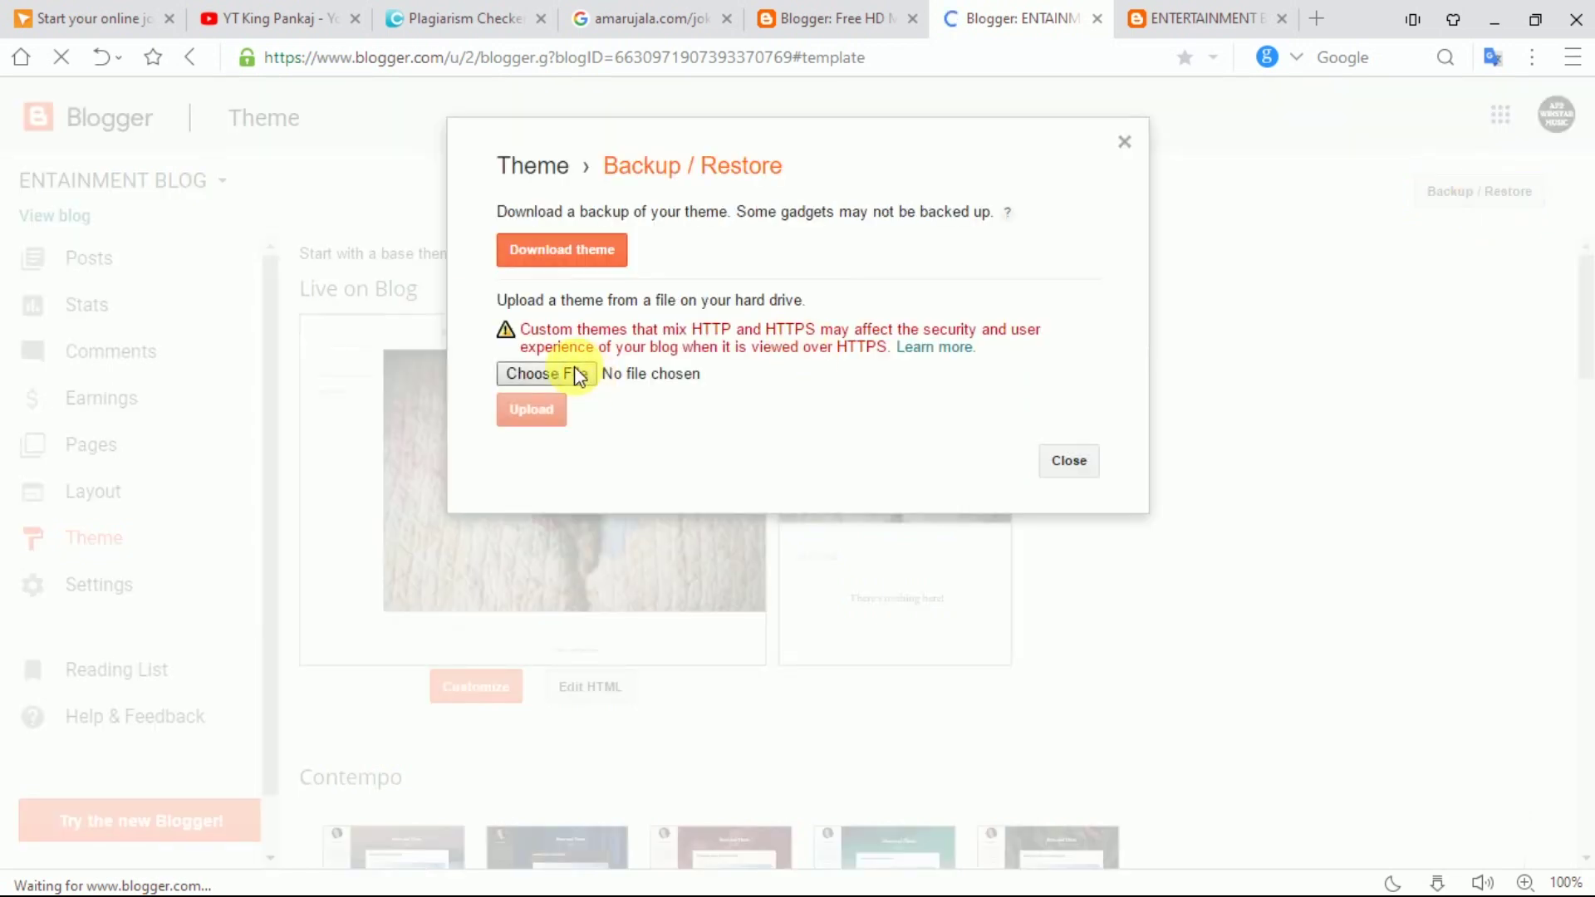
{"action": "left_click", "coordinate": [570, 373]}
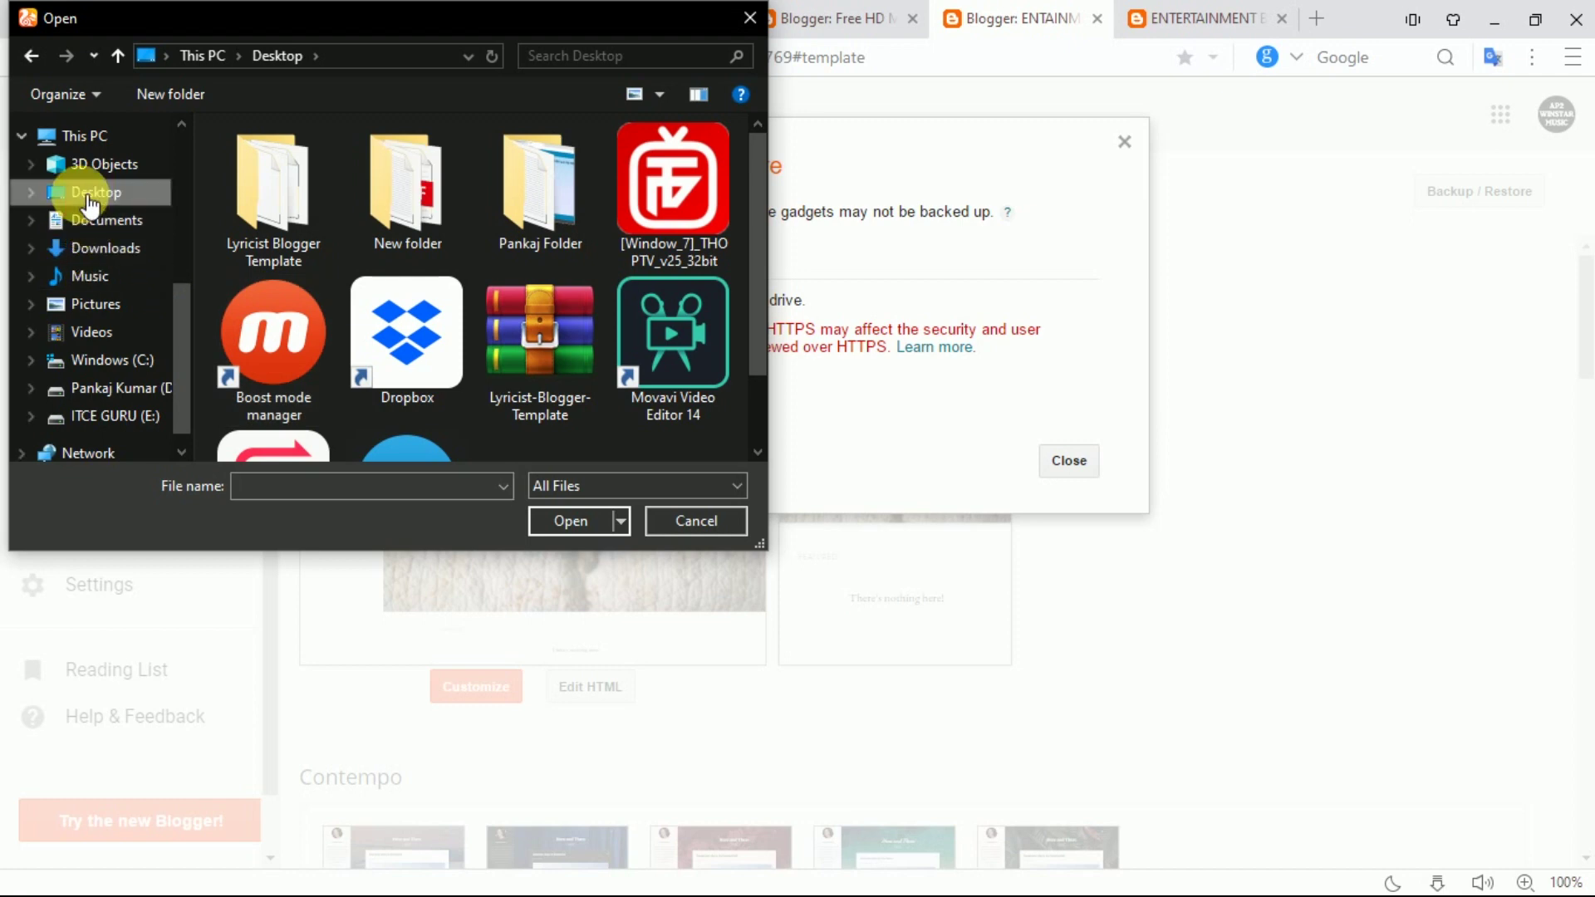
{"action": "left_click", "coordinate": [266, 201]}
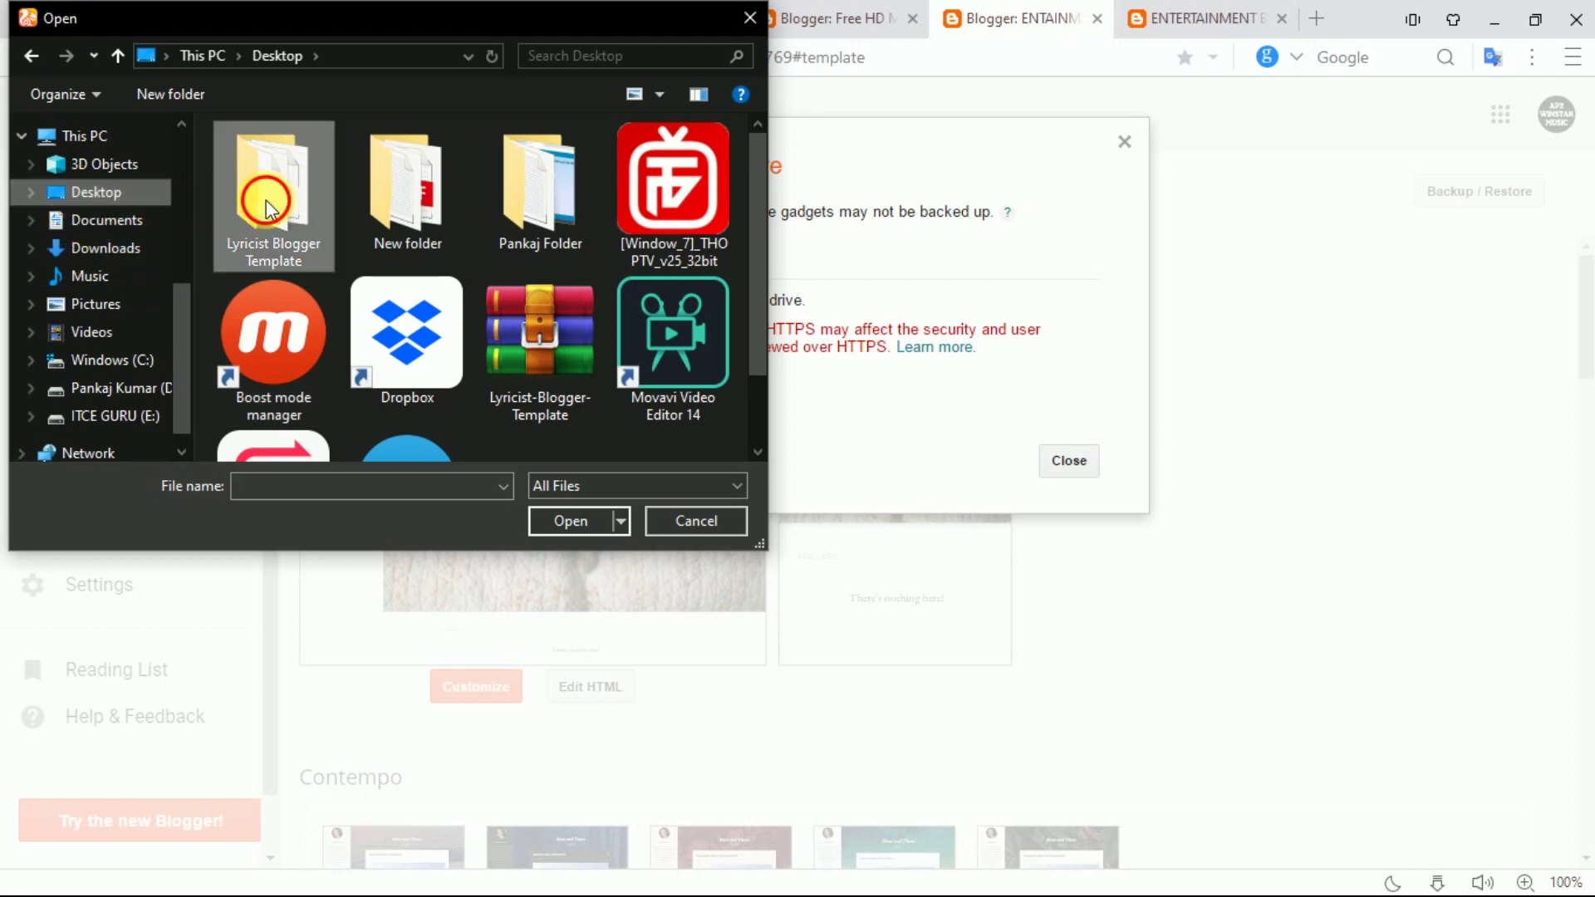
{"action": "double_click", "coordinate": [266, 201]}
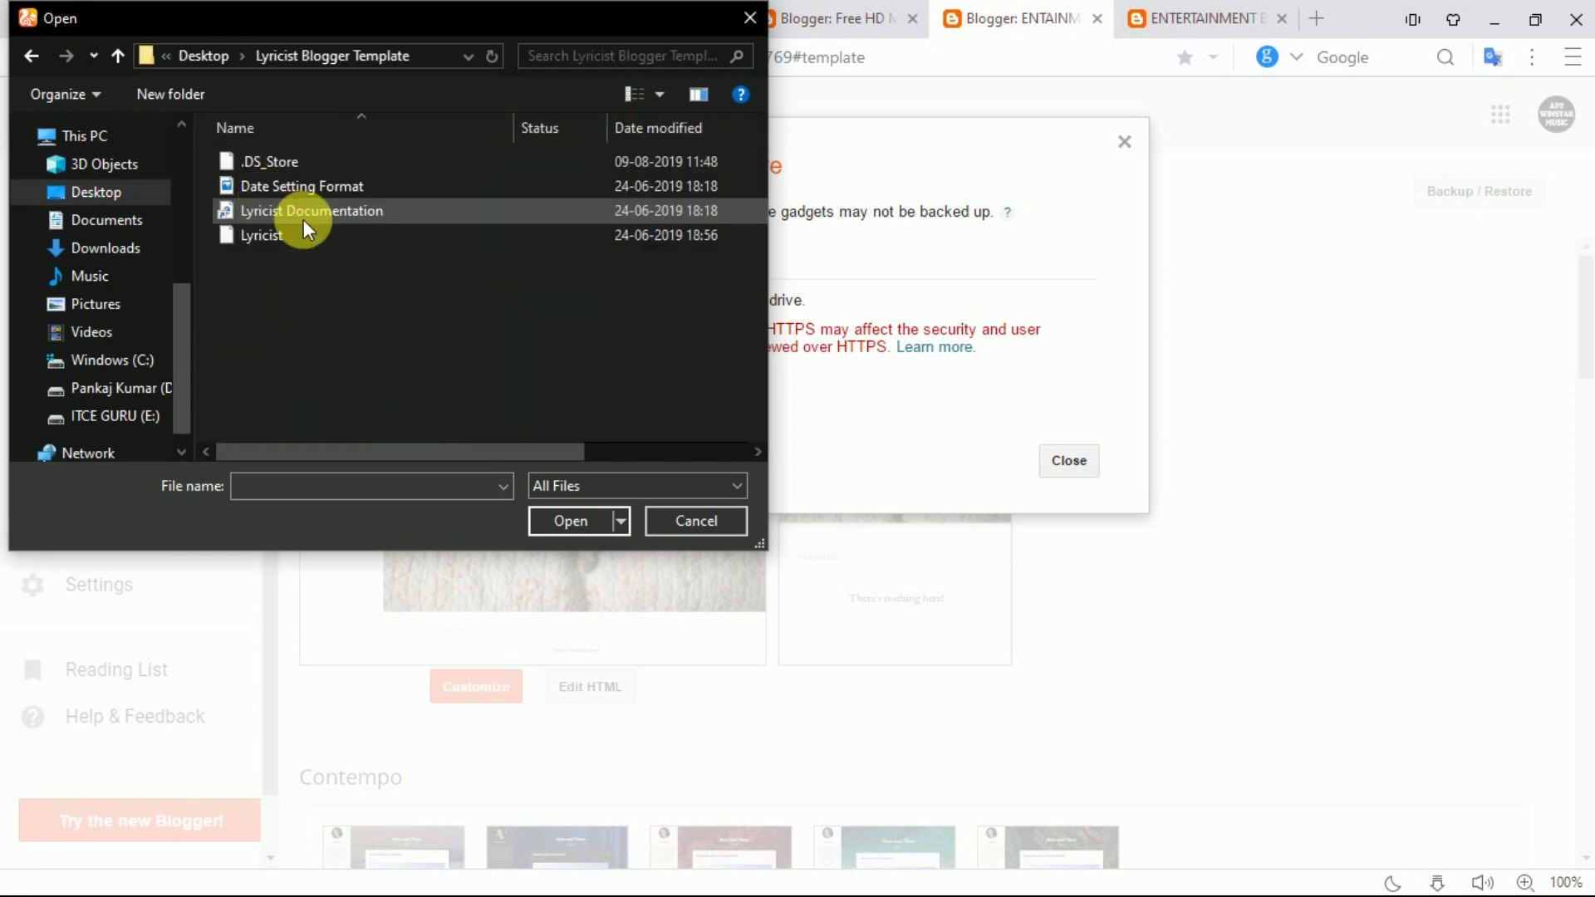
{"action": "scroll", "coordinate": [316, 236], "scroll_direction": "right", "scroll_amount": 3}
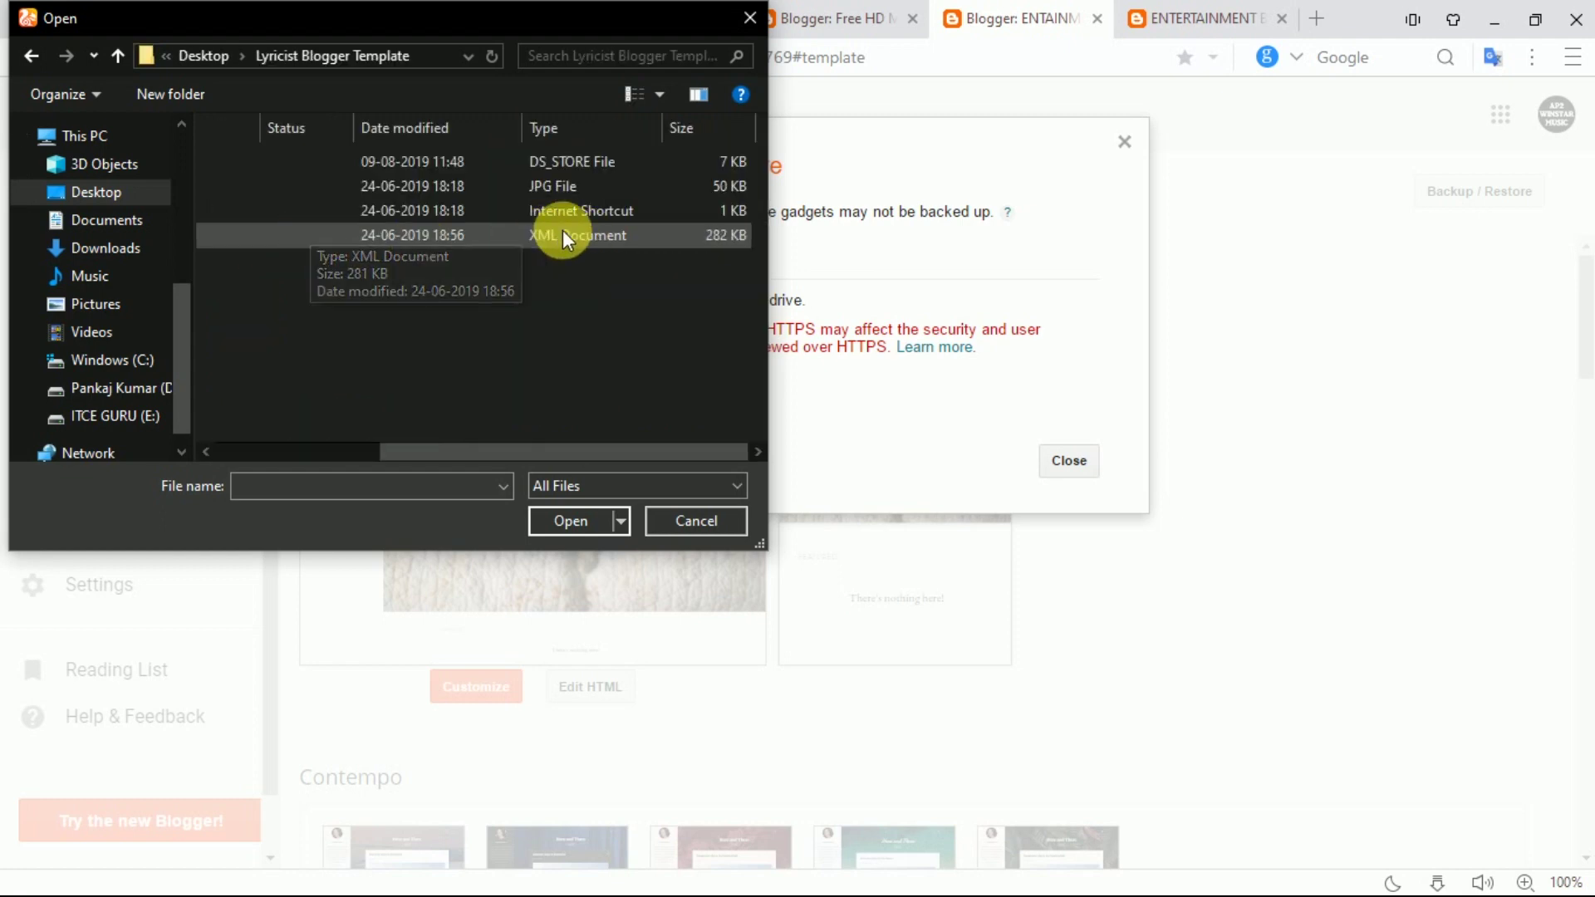
{"action": "left_click", "coordinate": [561, 231]}
{"action": "left_click", "coordinate": [570, 522]}
{"action": "left_click", "coordinate": [536, 419]}
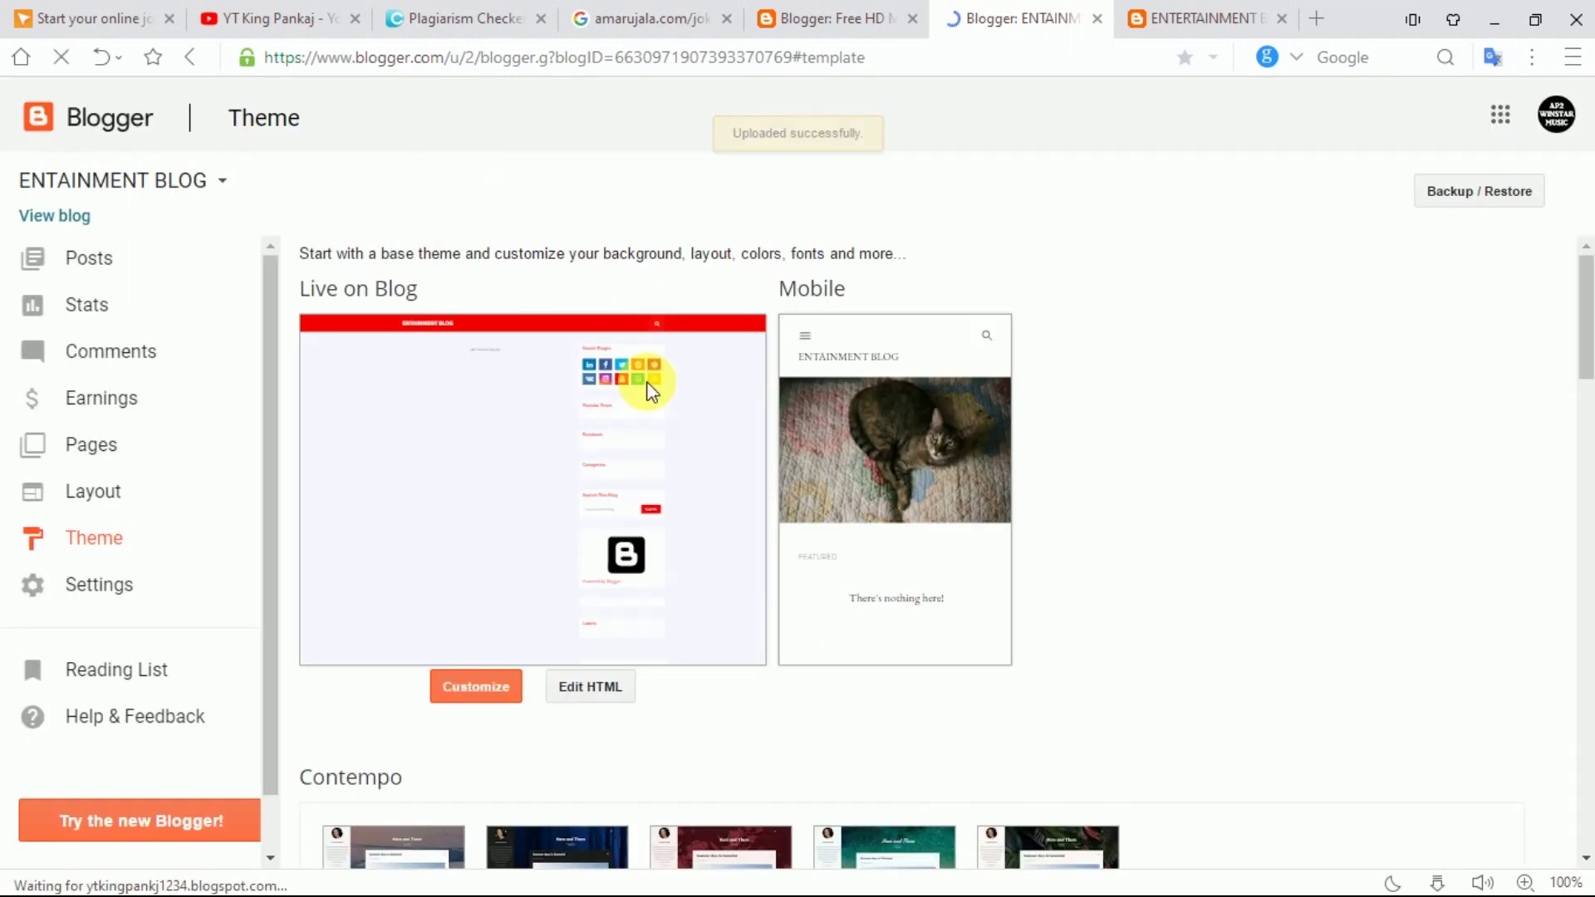
{"action": "left_click", "coordinate": [649, 386]}
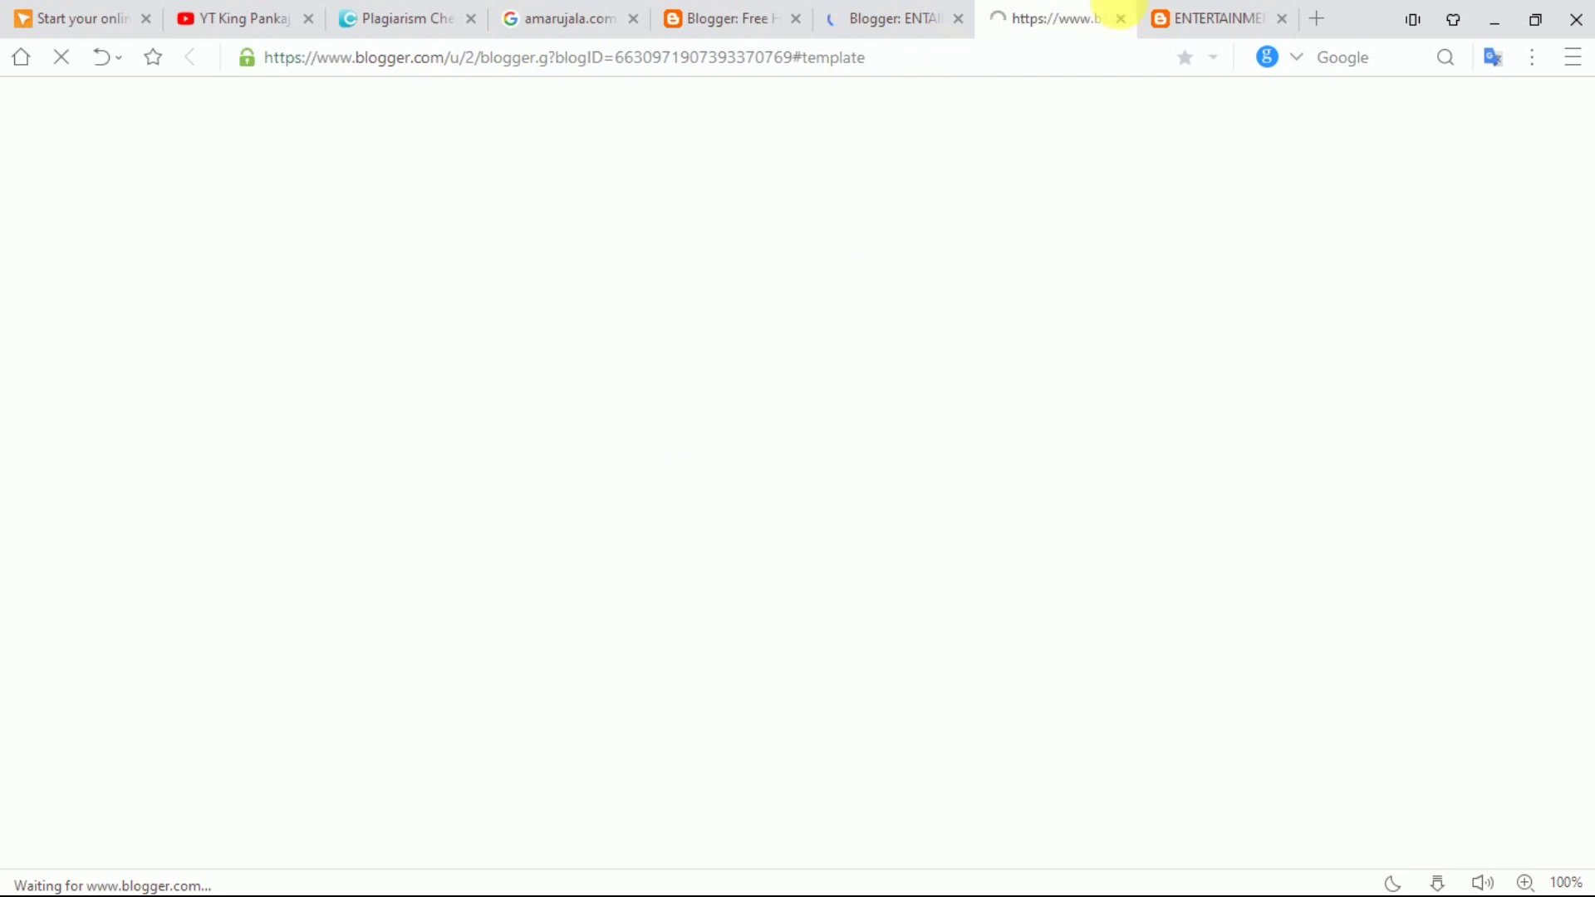
{"action": "left_click", "coordinate": [1120, 18]}
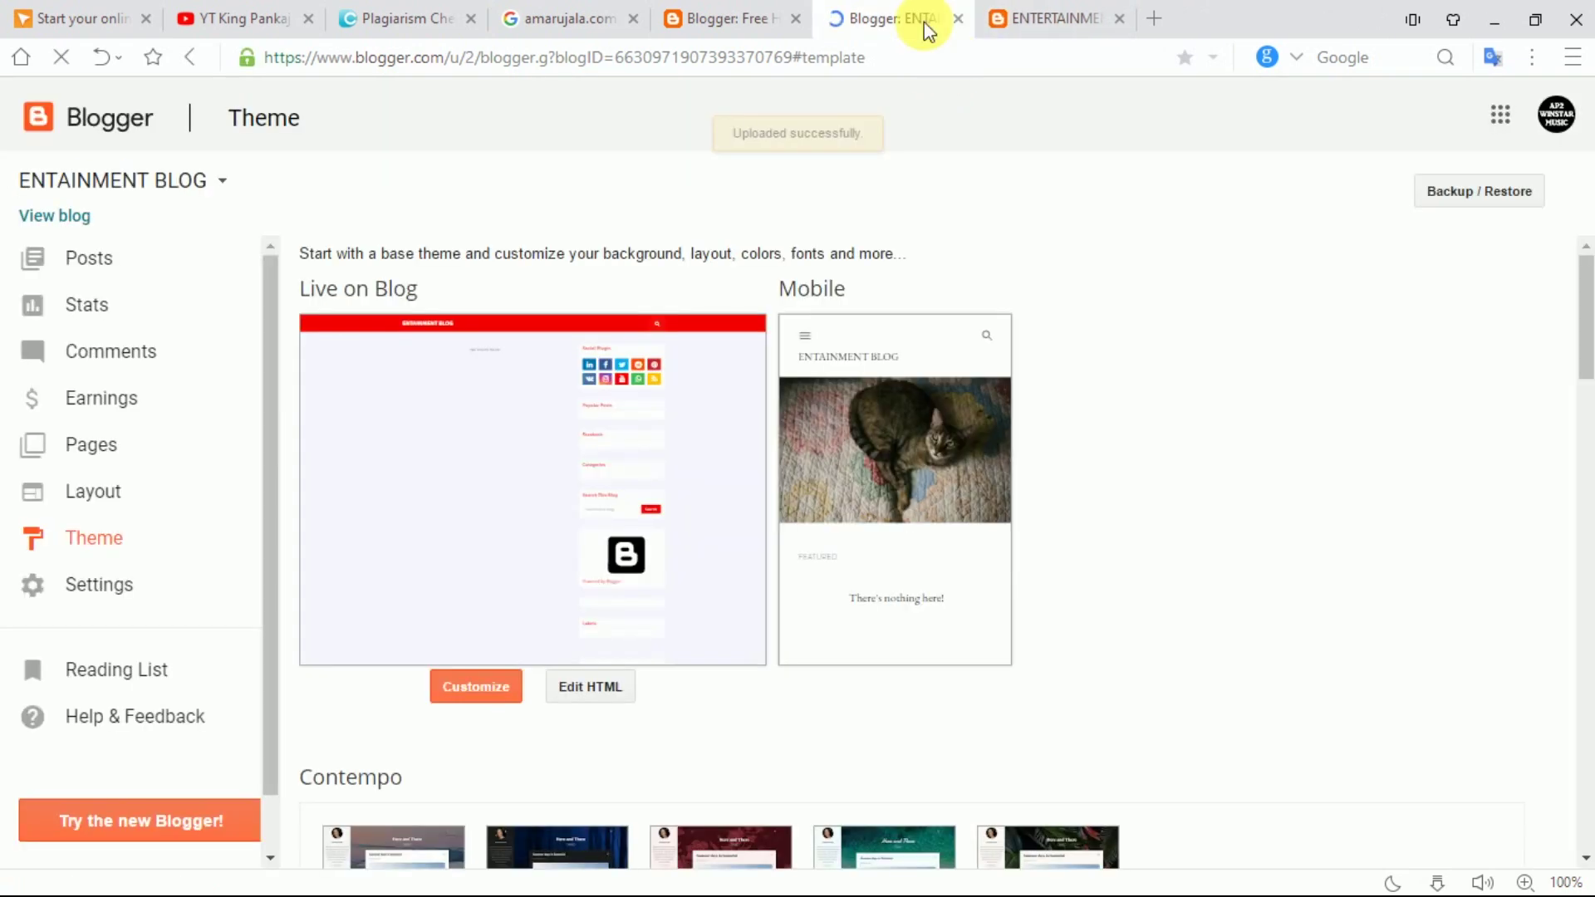
- Open the live blog from the dashboard to check how it looks with the newly uploaded theme
{"action": "left_click", "coordinate": [52, 216]}
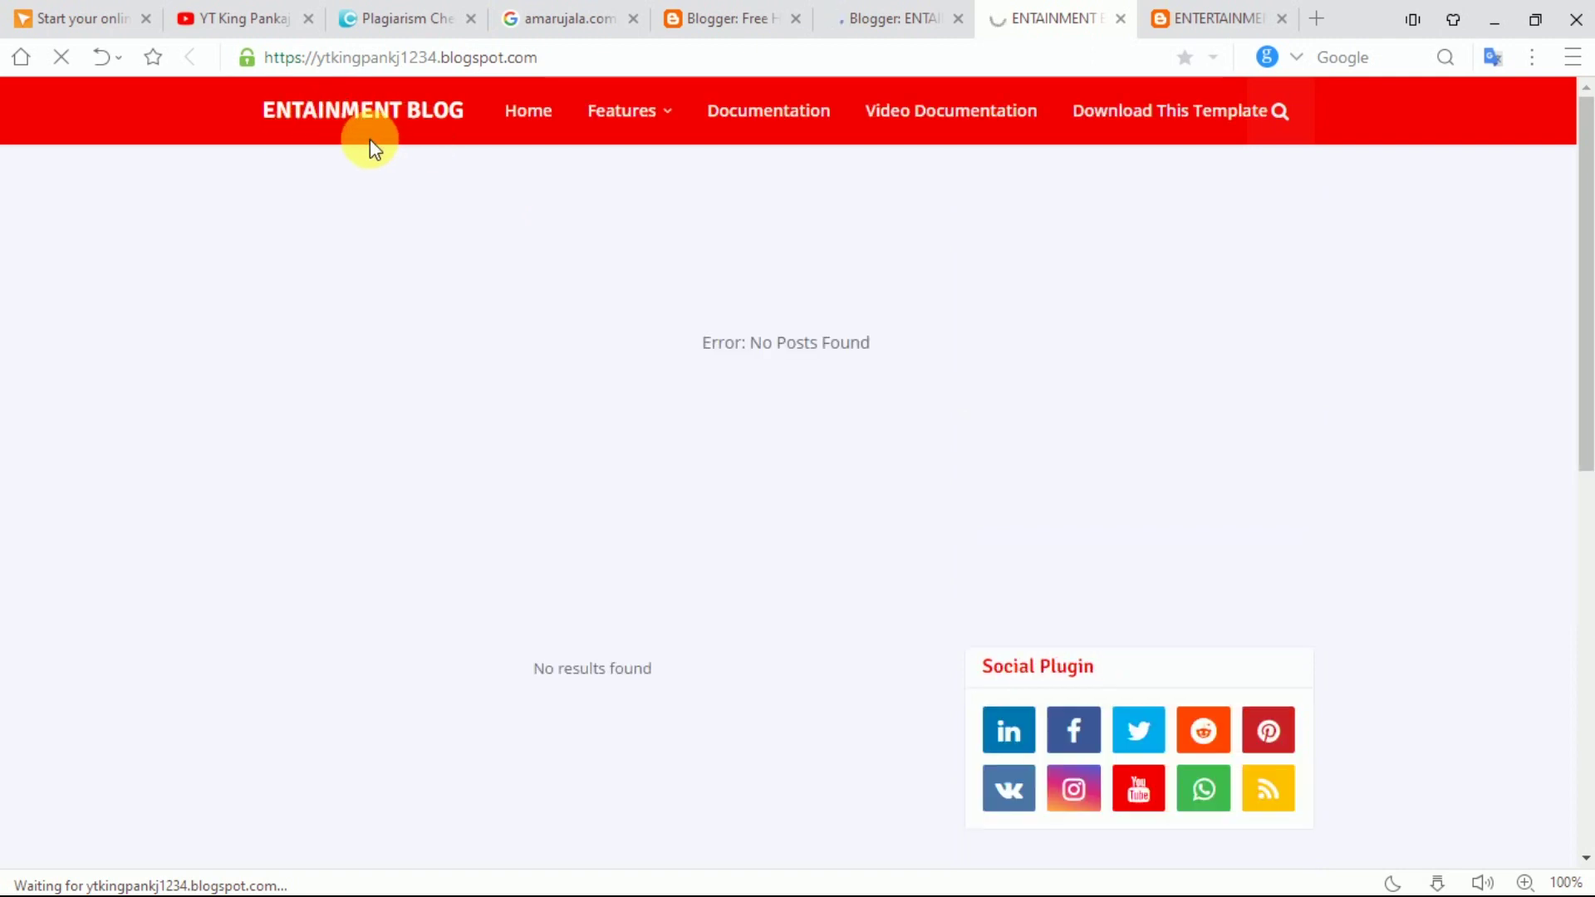
{"action": "left_click", "coordinate": [379, 124]}
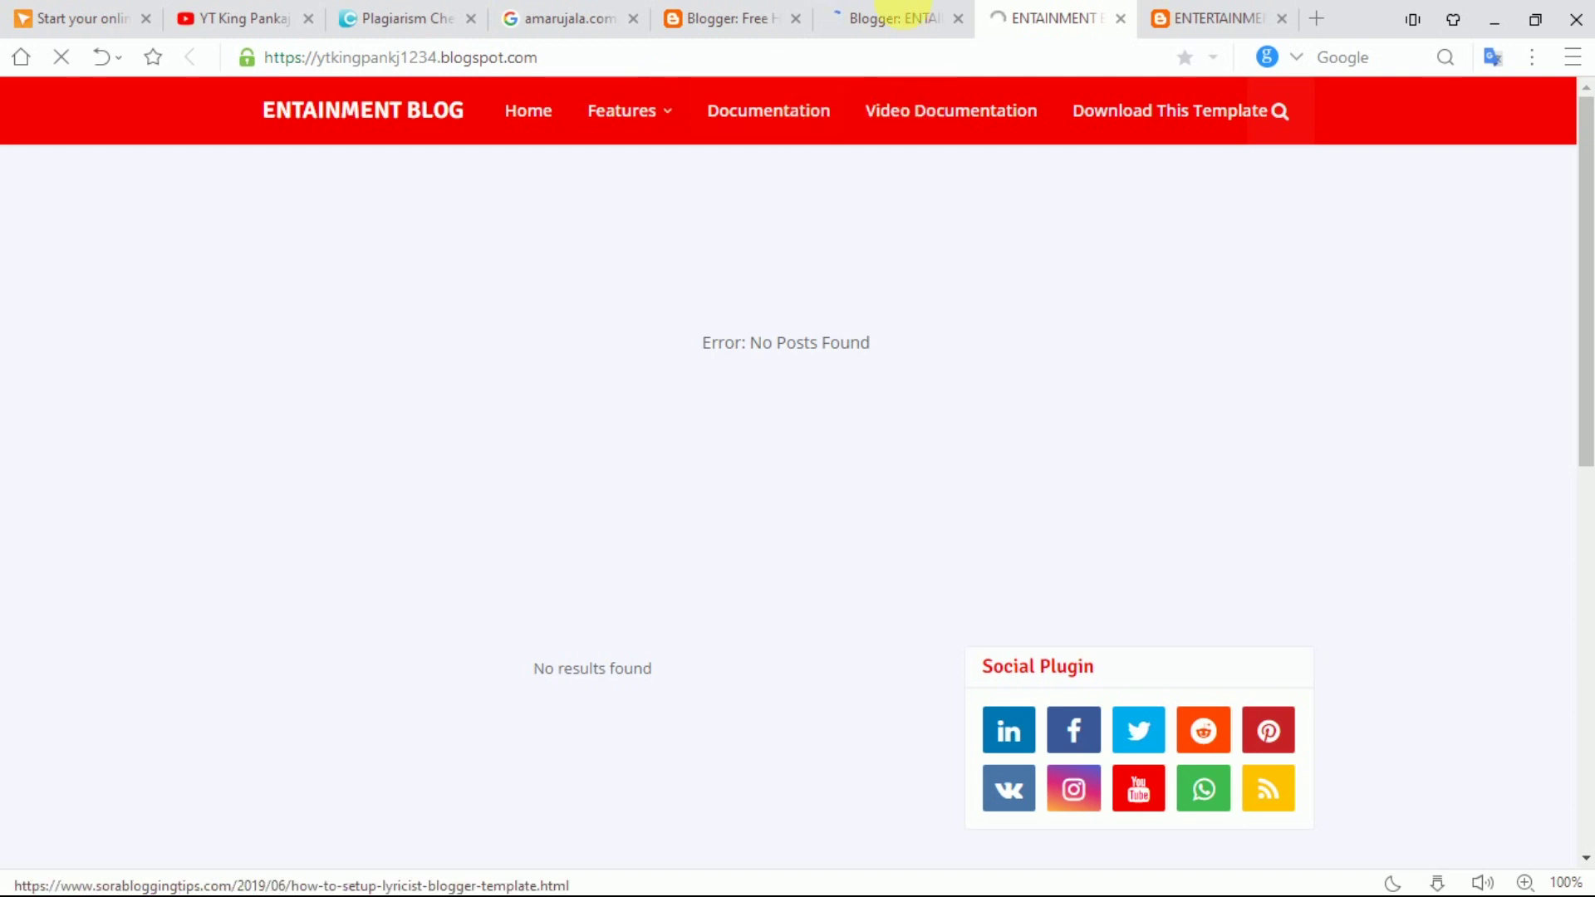
{"action": "left_click", "coordinate": [903, 13]}
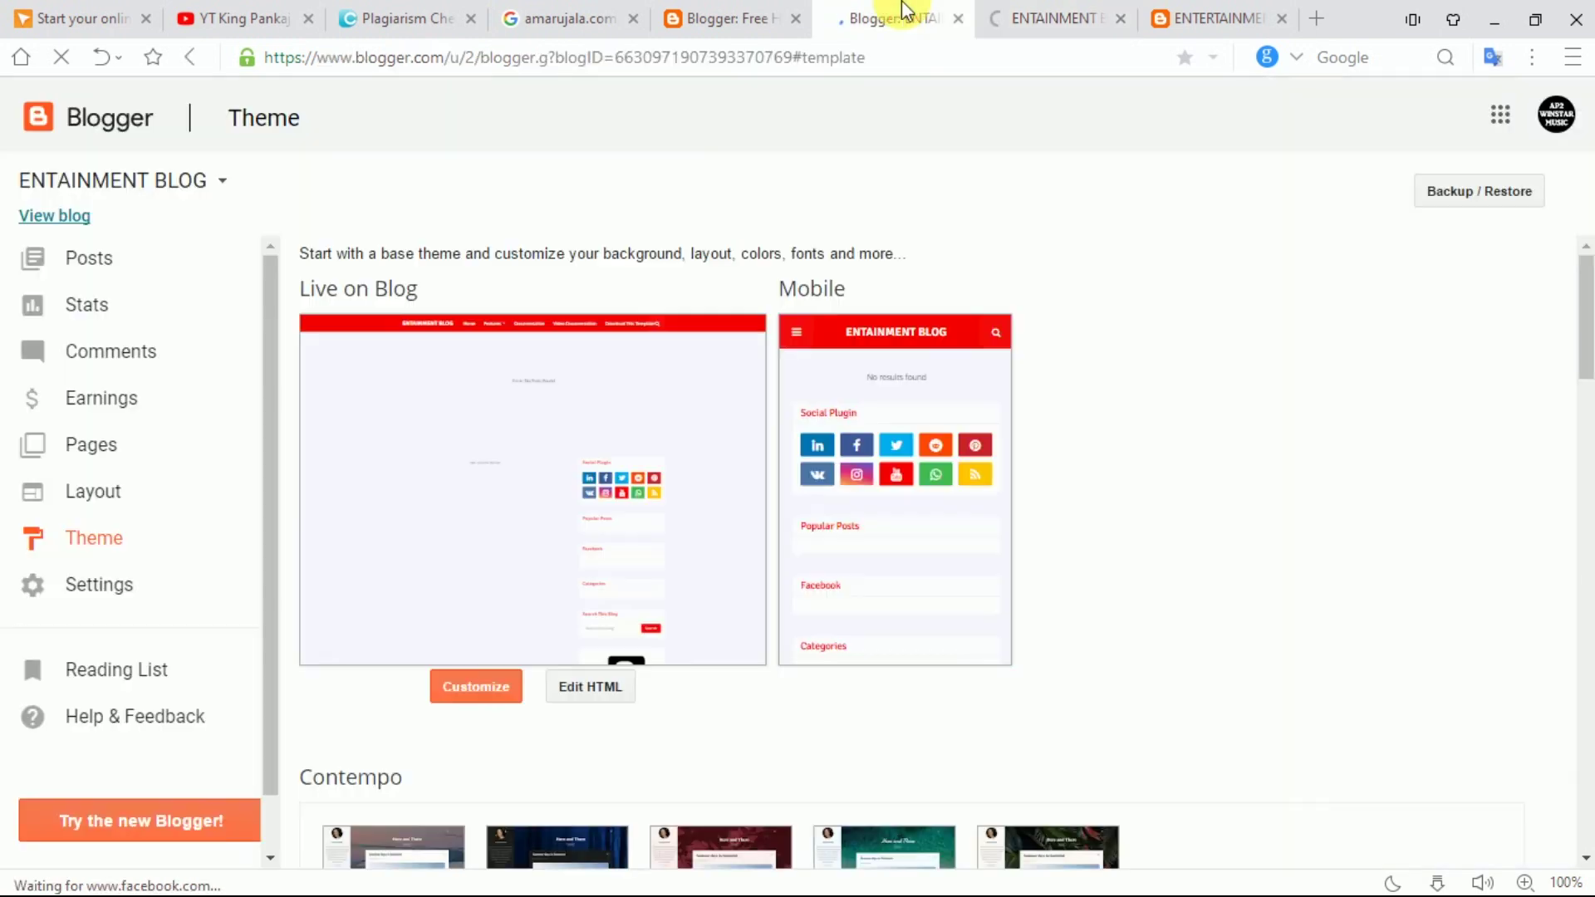
{"action": "left_click", "coordinate": [1121, 20]}
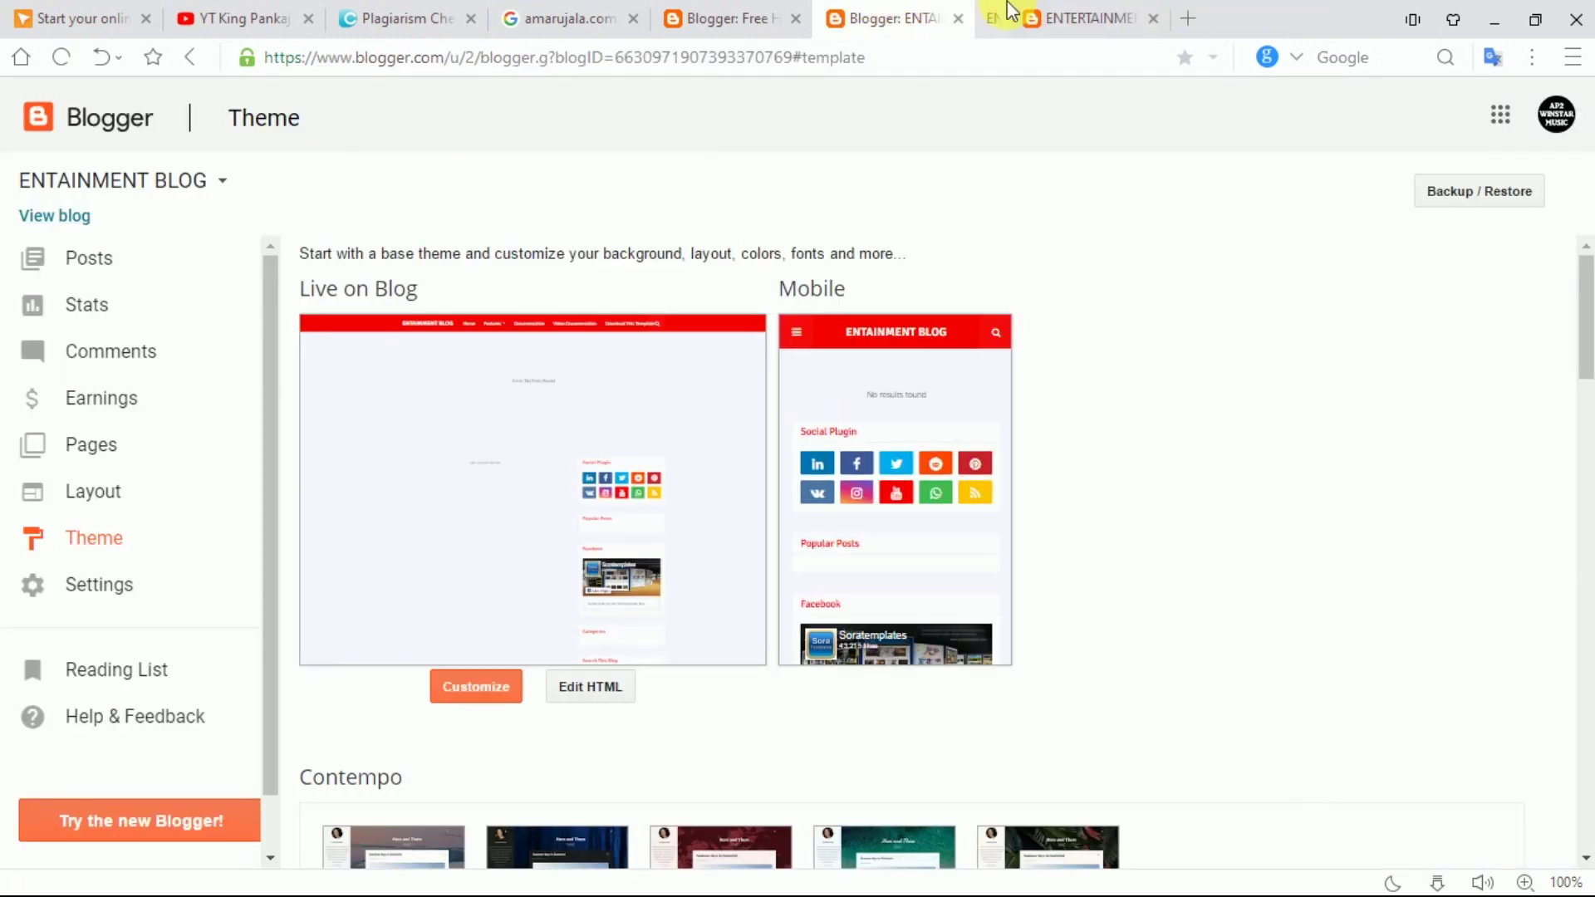
{"action": "left_click", "coordinate": [81, 219]}
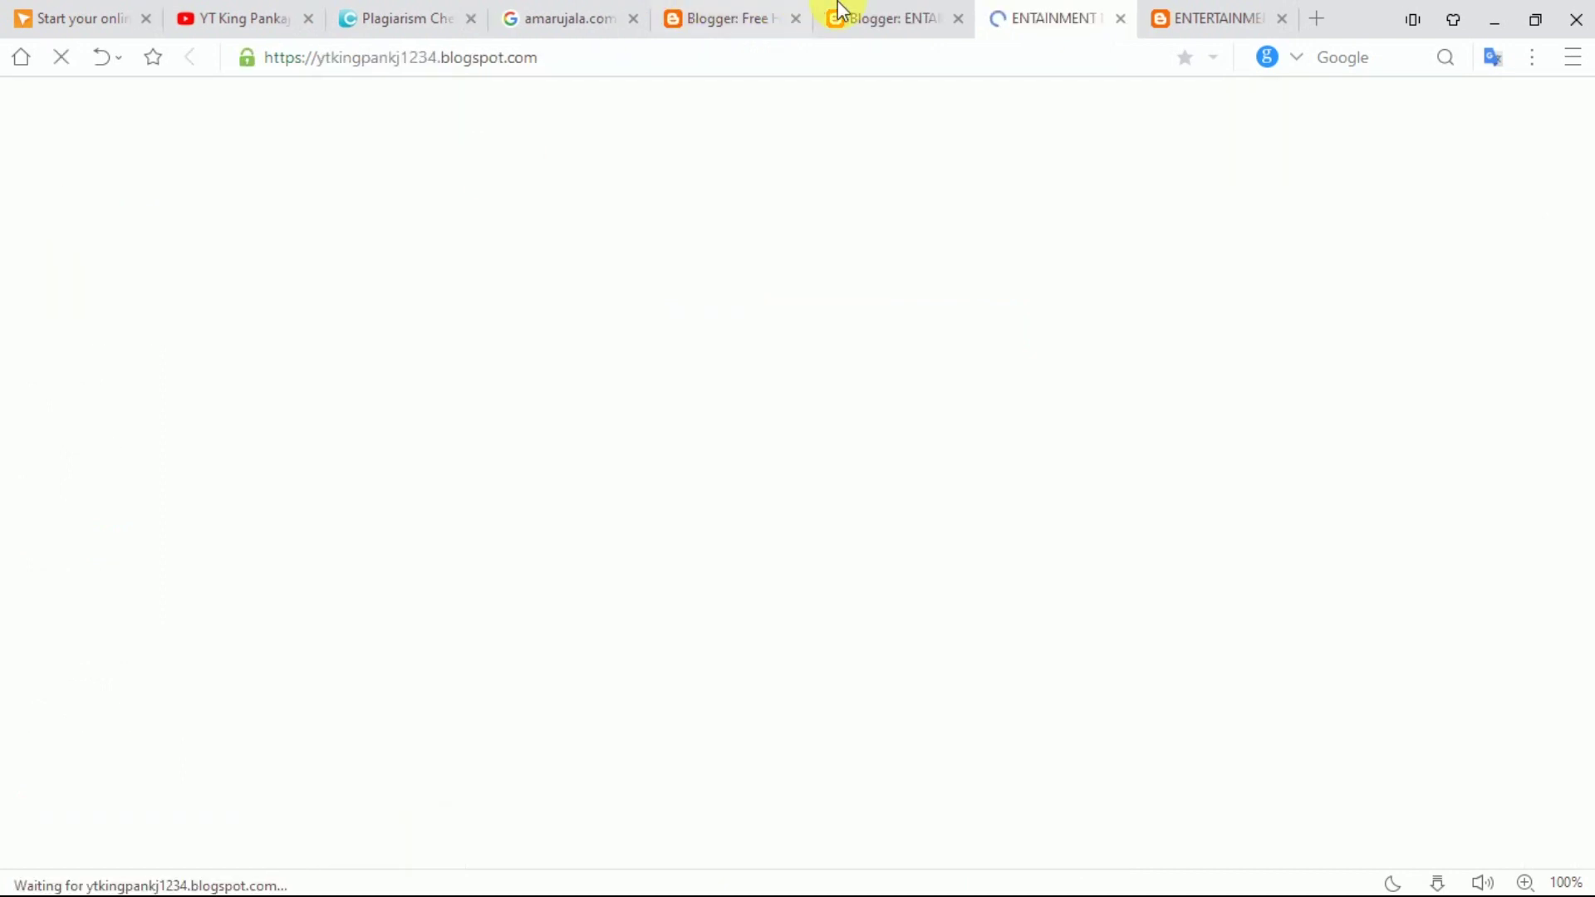
{"action": "left_click", "coordinate": [874, 12]}
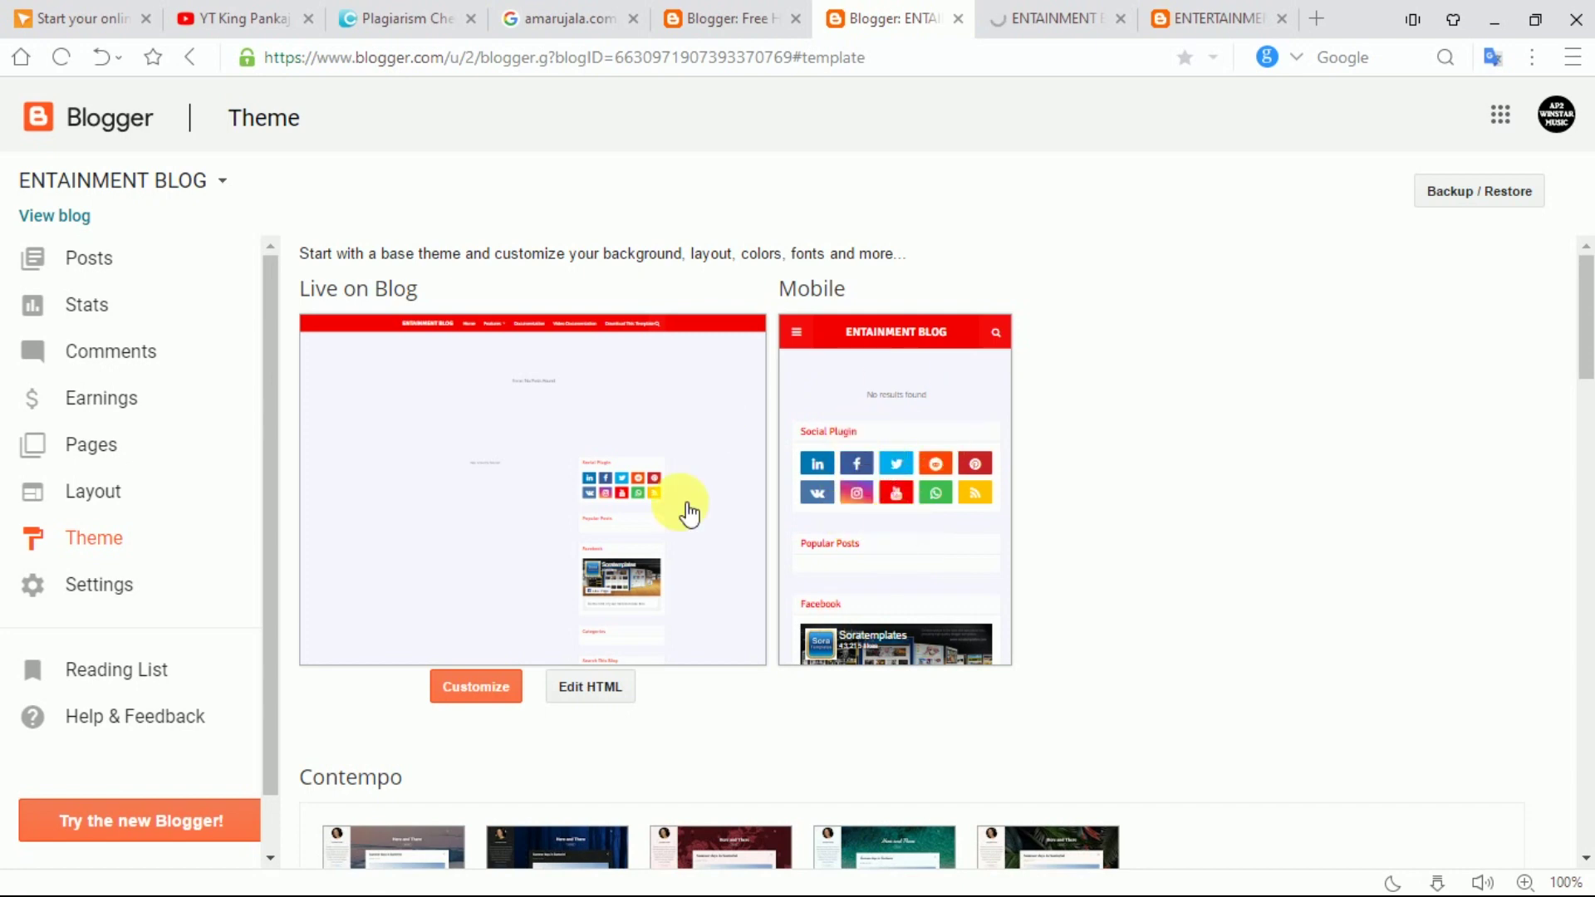
{"action": "left_click", "coordinate": [1034, 16]}
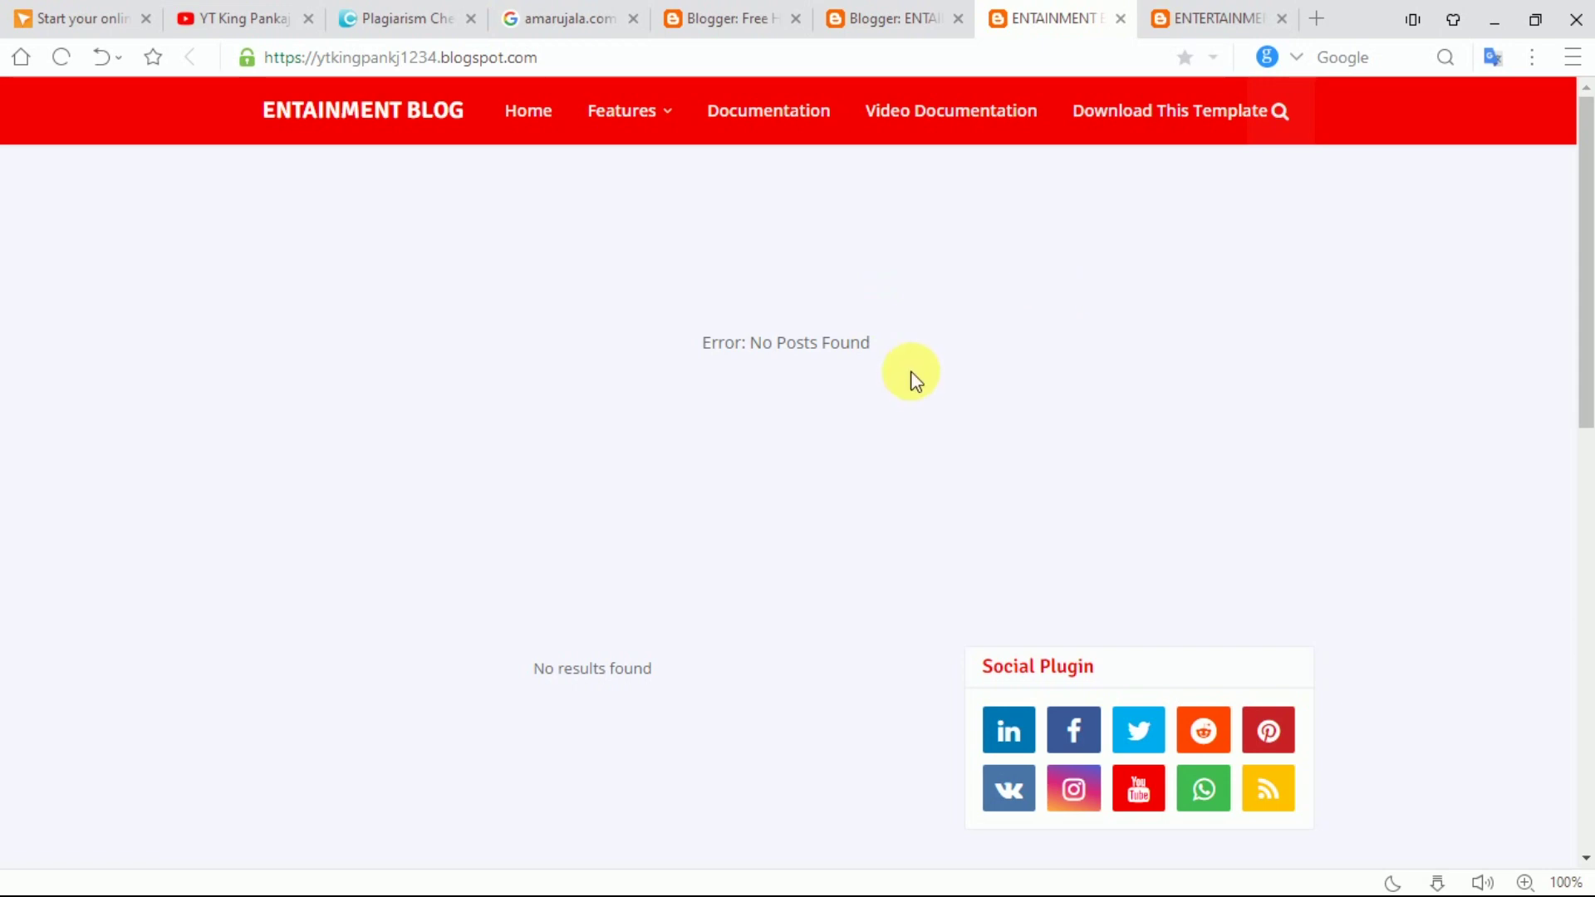
- Look through the live blog from header to footer and compare it with the finished ENTERTAINMENT BLOG example
{"action": "scroll", "coordinate": [913, 378], "scroll_direction": "down", "scroll_amount": 6}
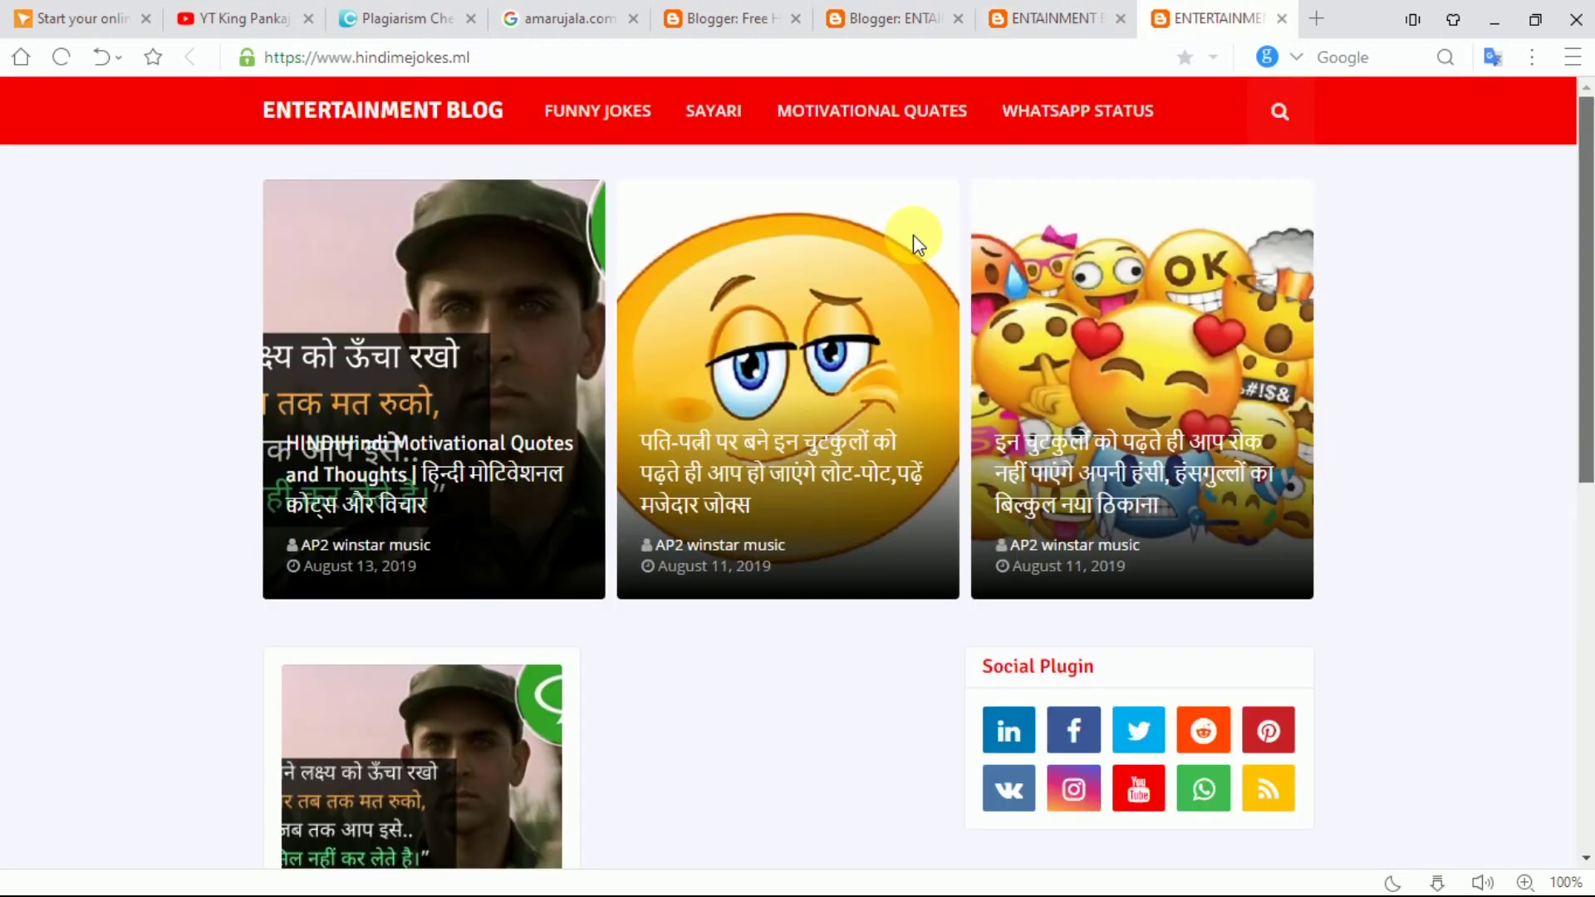
{"action": "left_click", "coordinate": [1043, 10]}
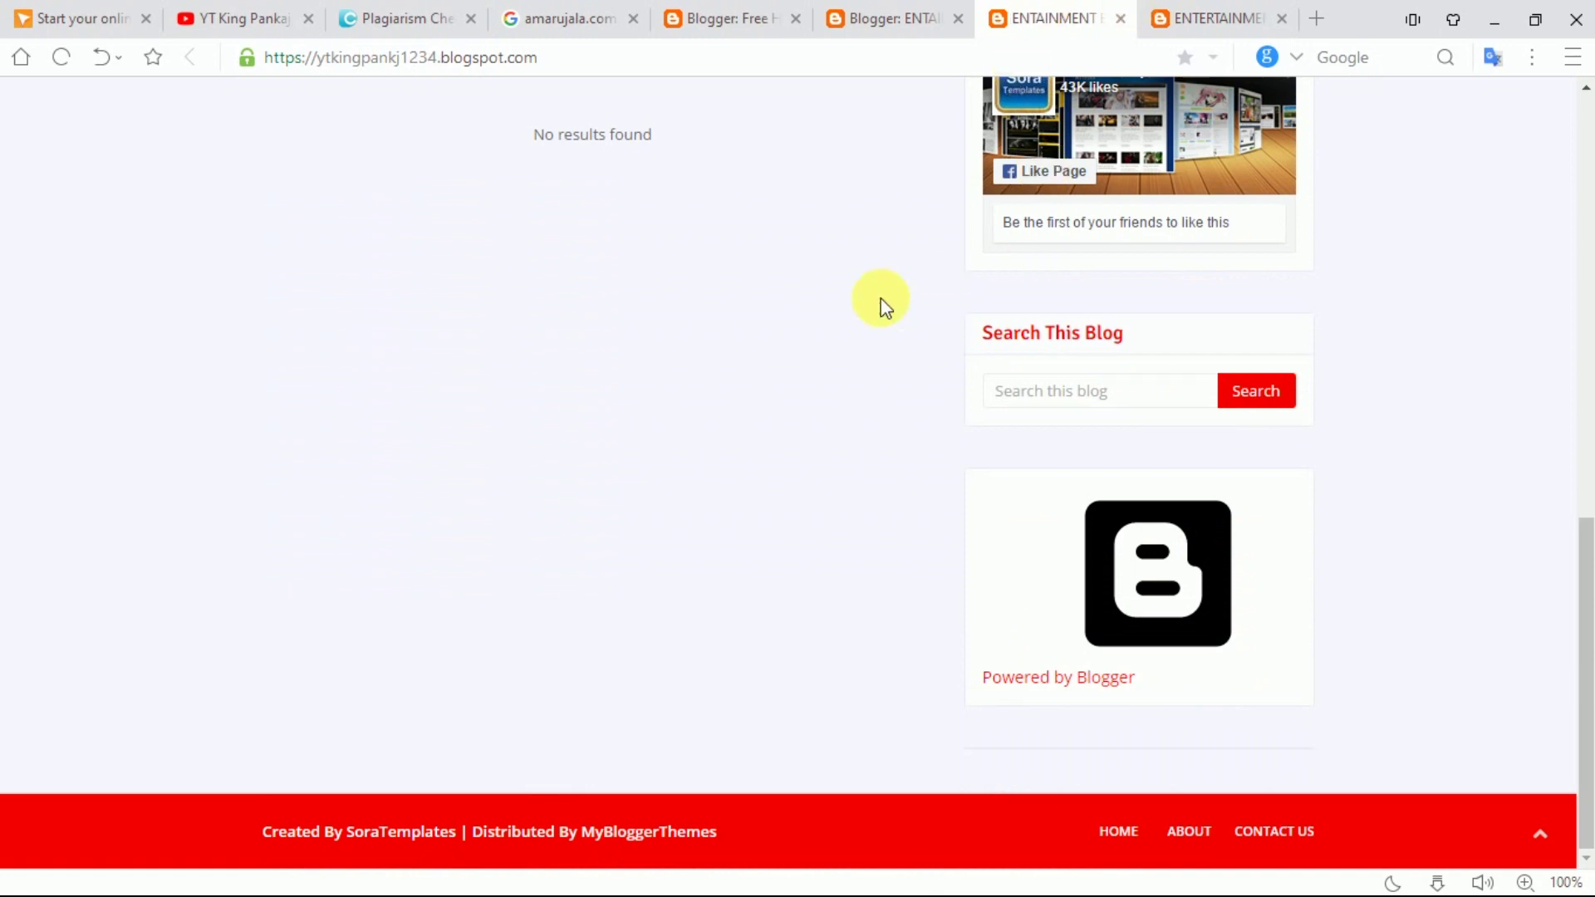
{"action": "scroll", "coordinate": [1234, 368], "scroll_direction": "up", "scroll_amount": 12}
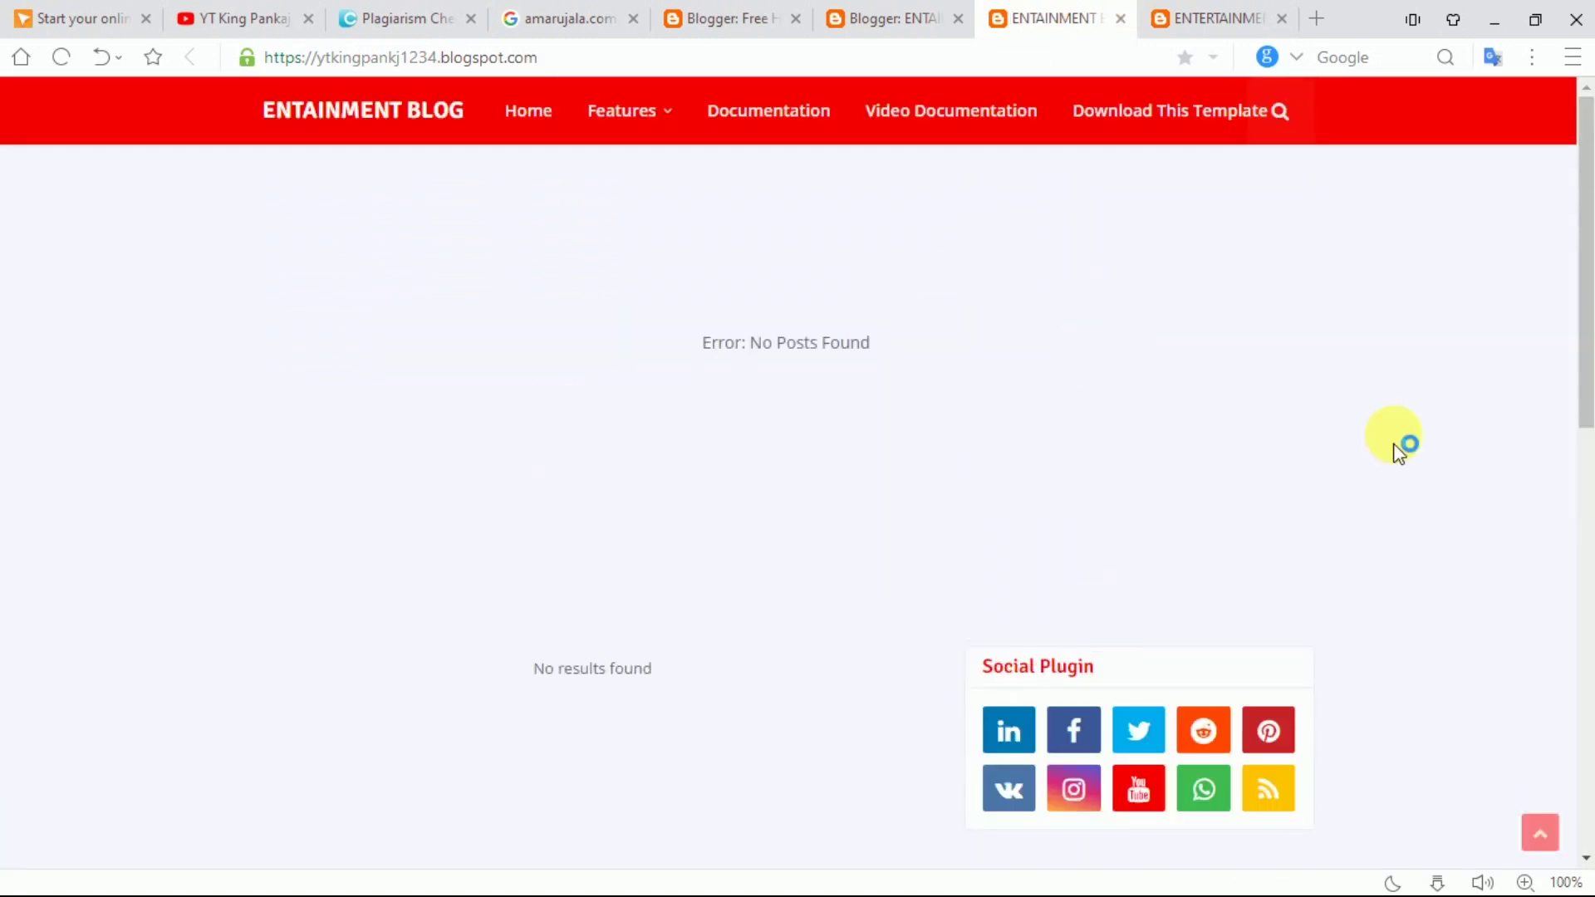
{"action": "scroll", "coordinate": [1586, 448], "scroll_direction": "down", "scroll_amount": 6}
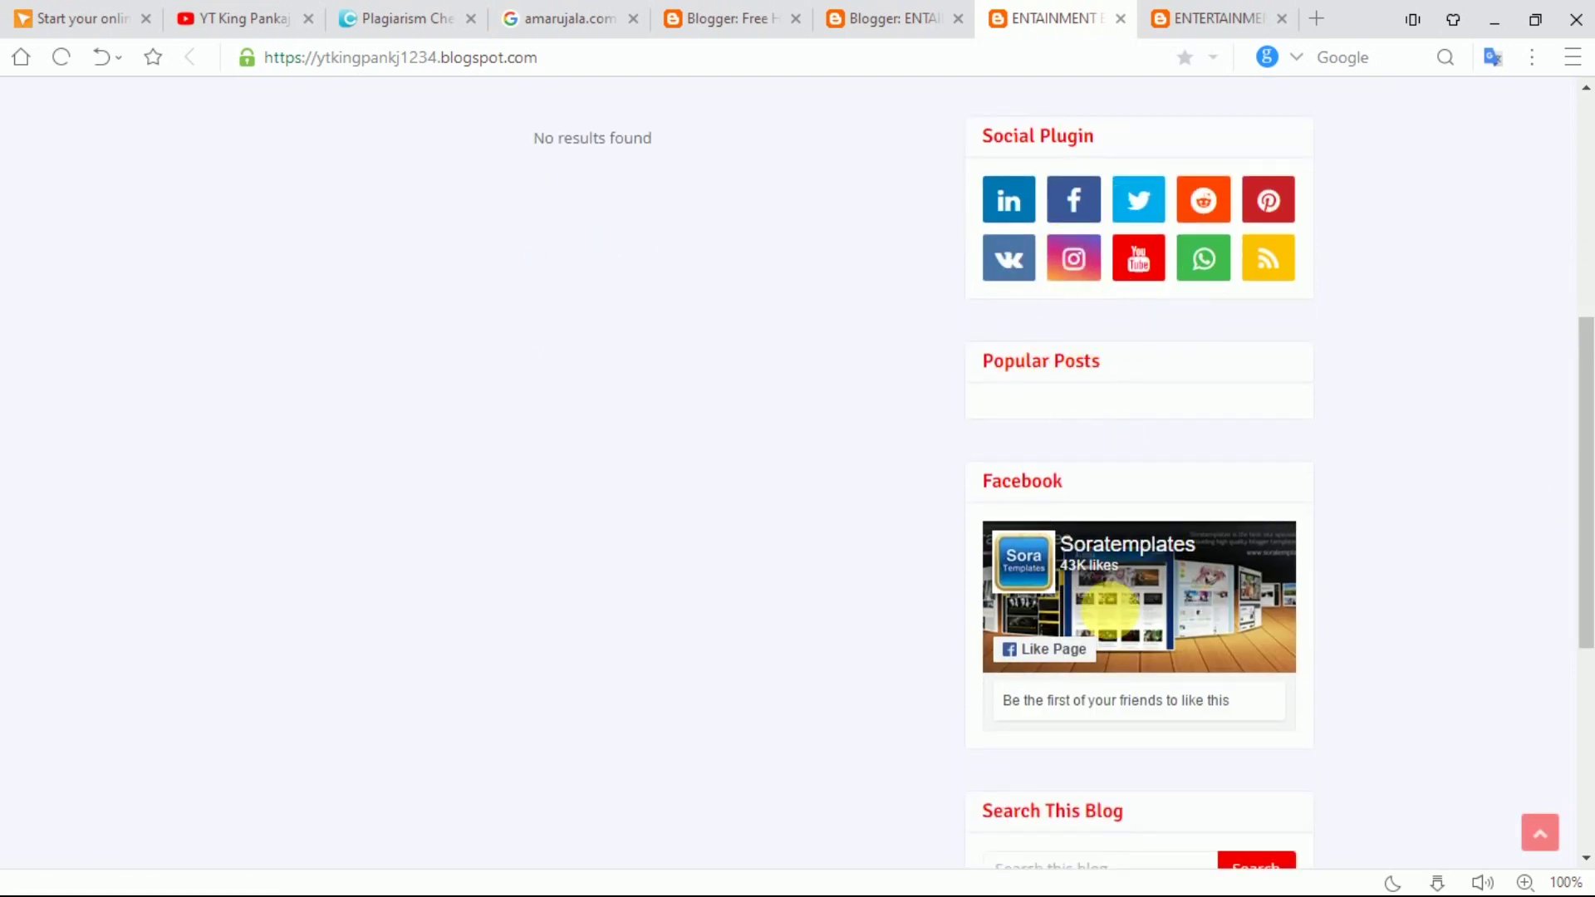
{"action": "scroll", "coordinate": [1340, 505], "scroll_direction": "down", "scroll_amount": 3}
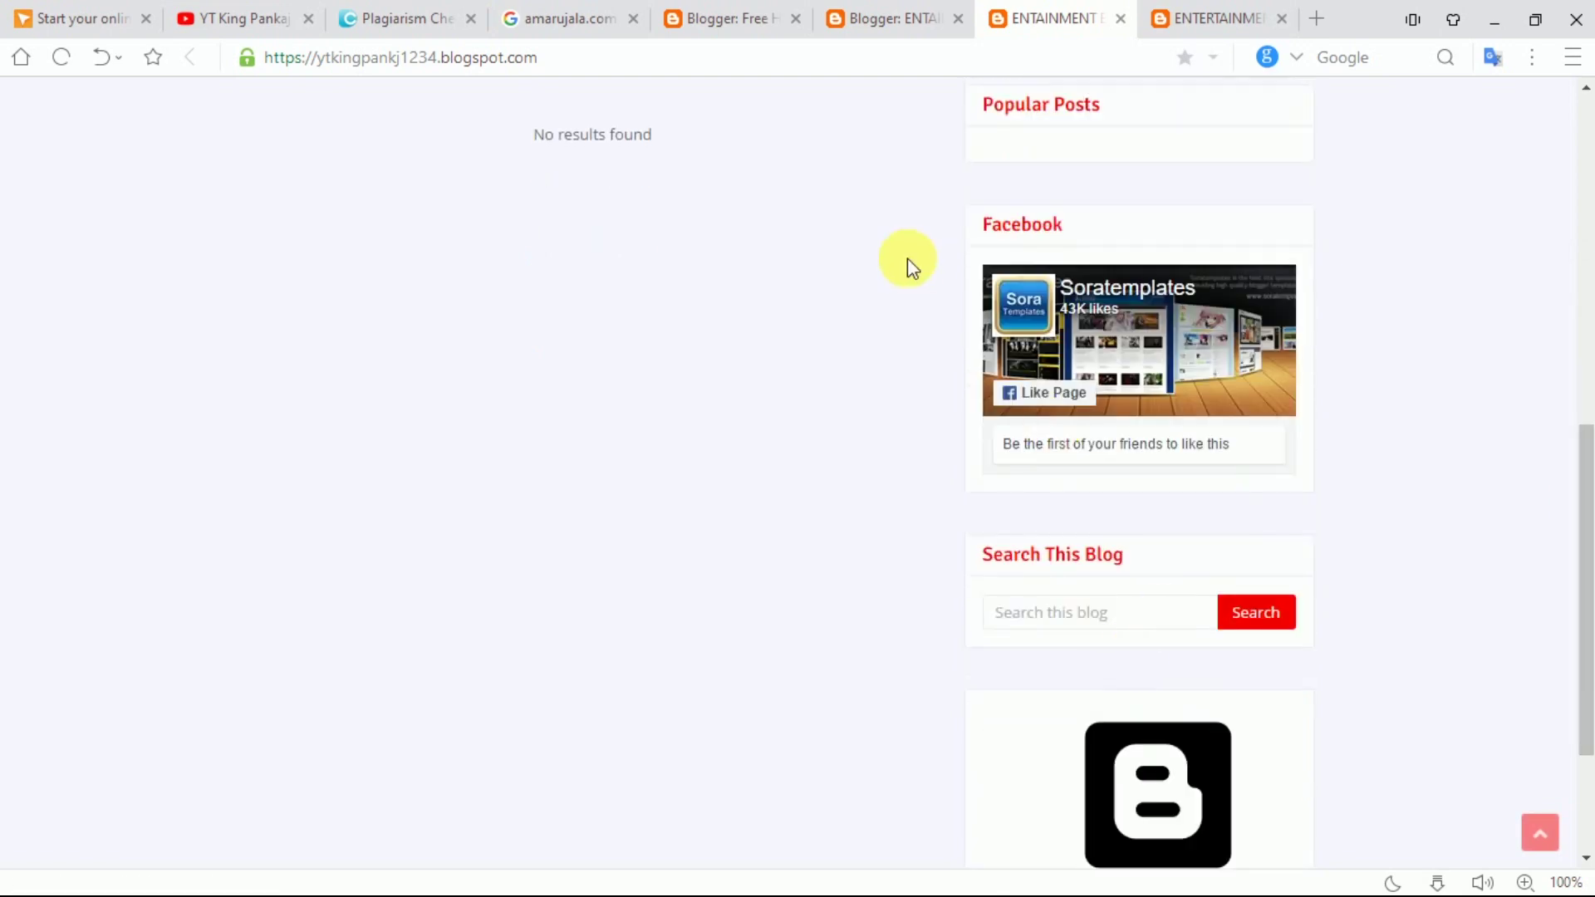
- Open the blog's layout and compare its sidebar gadgets with the widgets on the live blog
{"action": "left_click", "coordinate": [893, 19]}
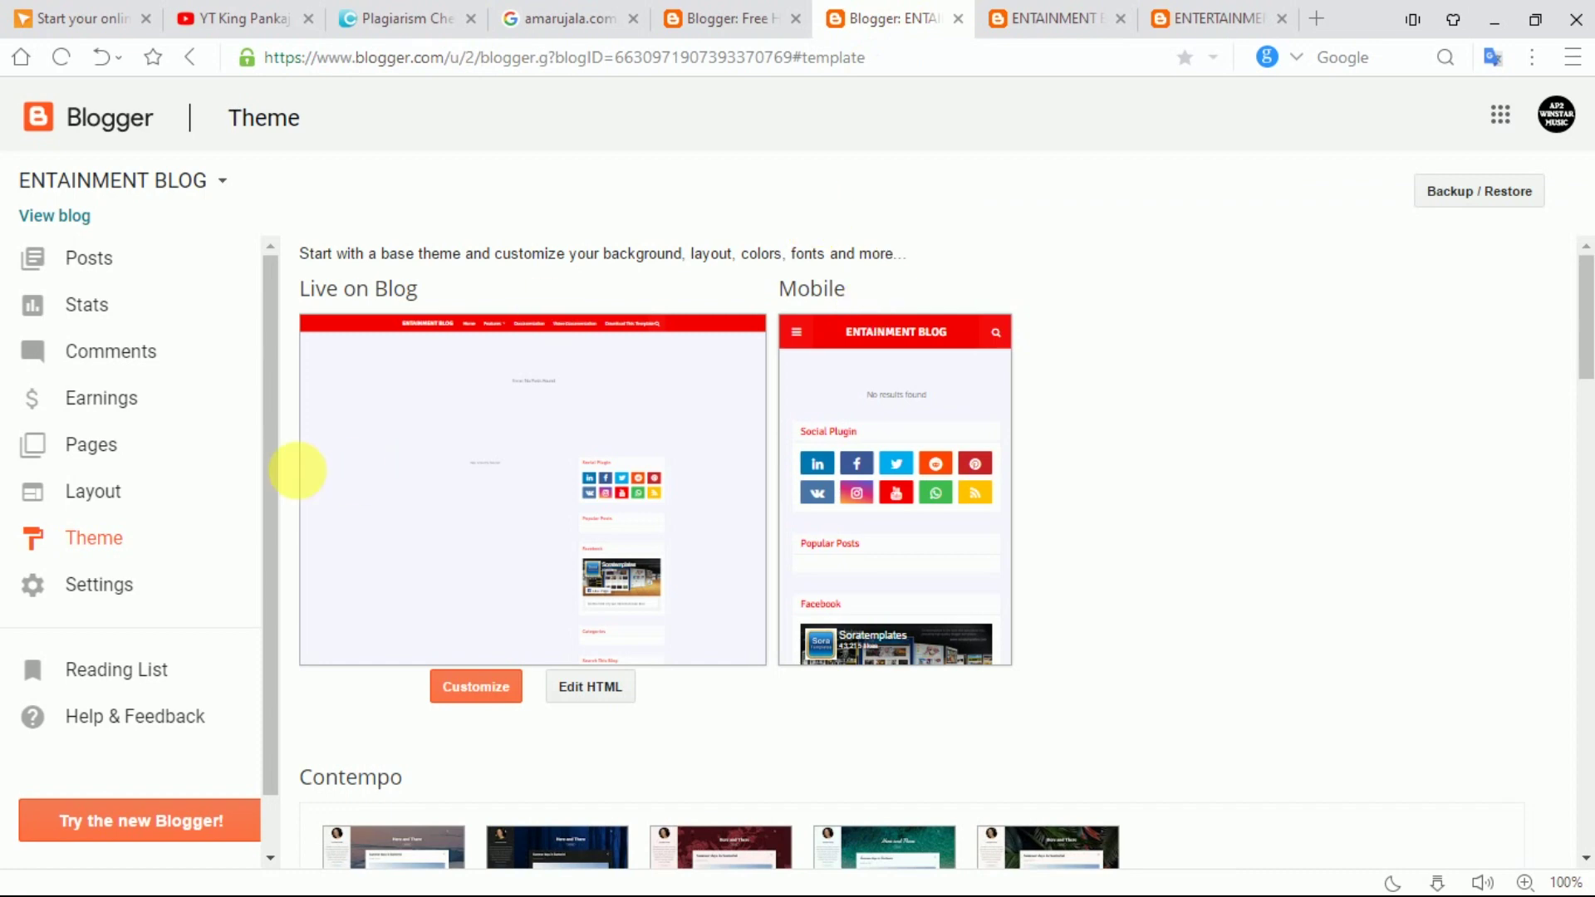
{"action": "left_click", "coordinate": [116, 508]}
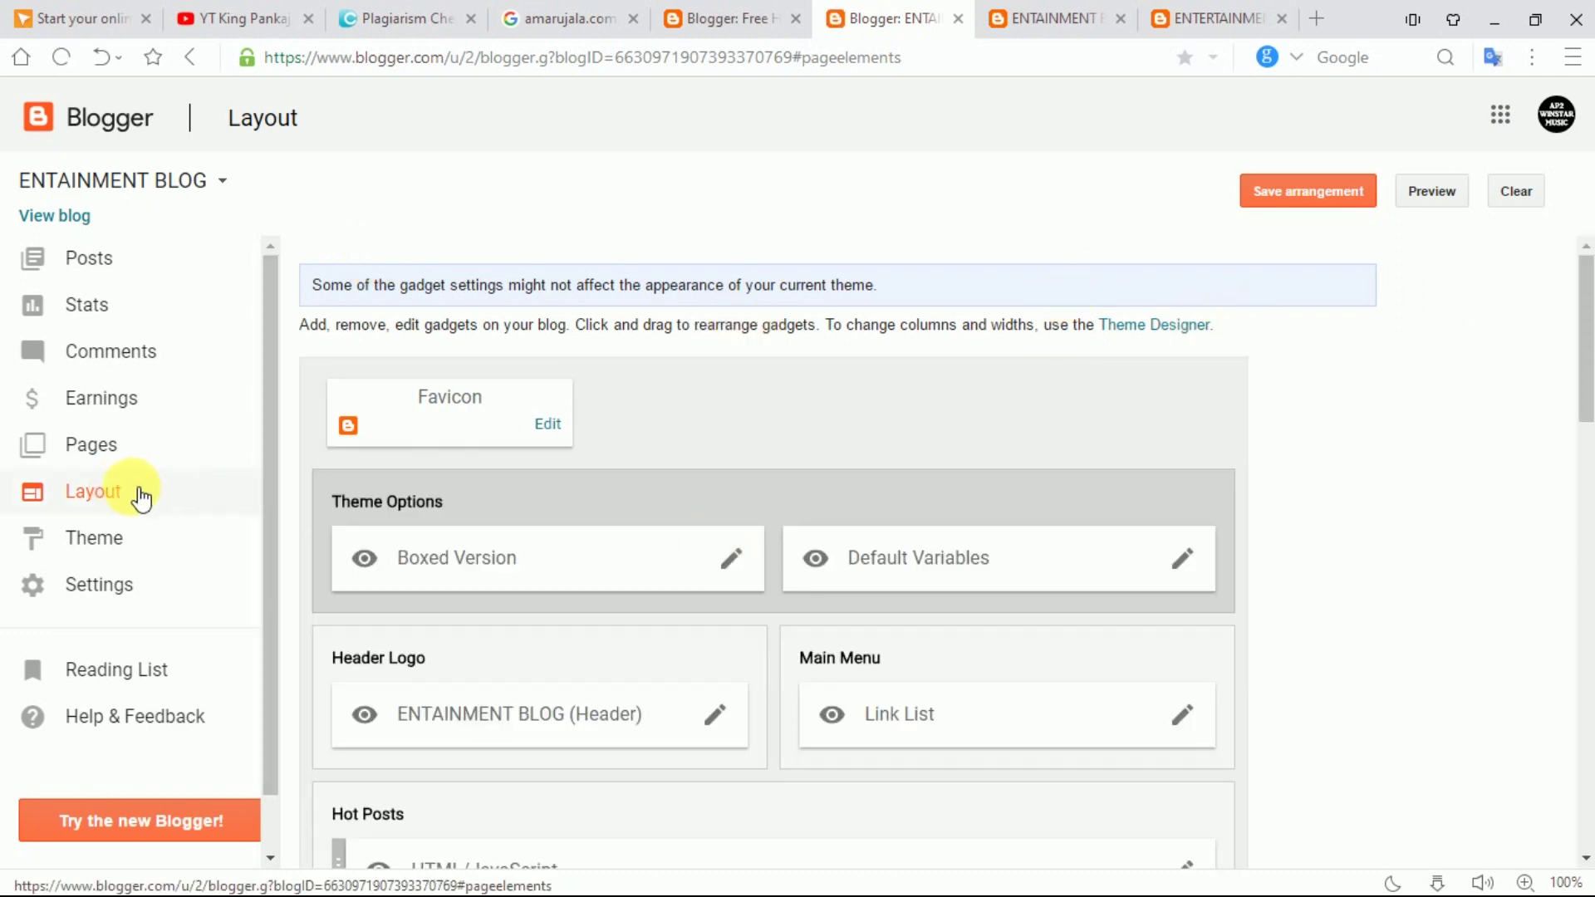
{"action": "left_click_drag", "start_coordinate": [1583, 375], "coordinate": [1582, 594]}
{"action": "left_click", "coordinate": [1045, 12]}
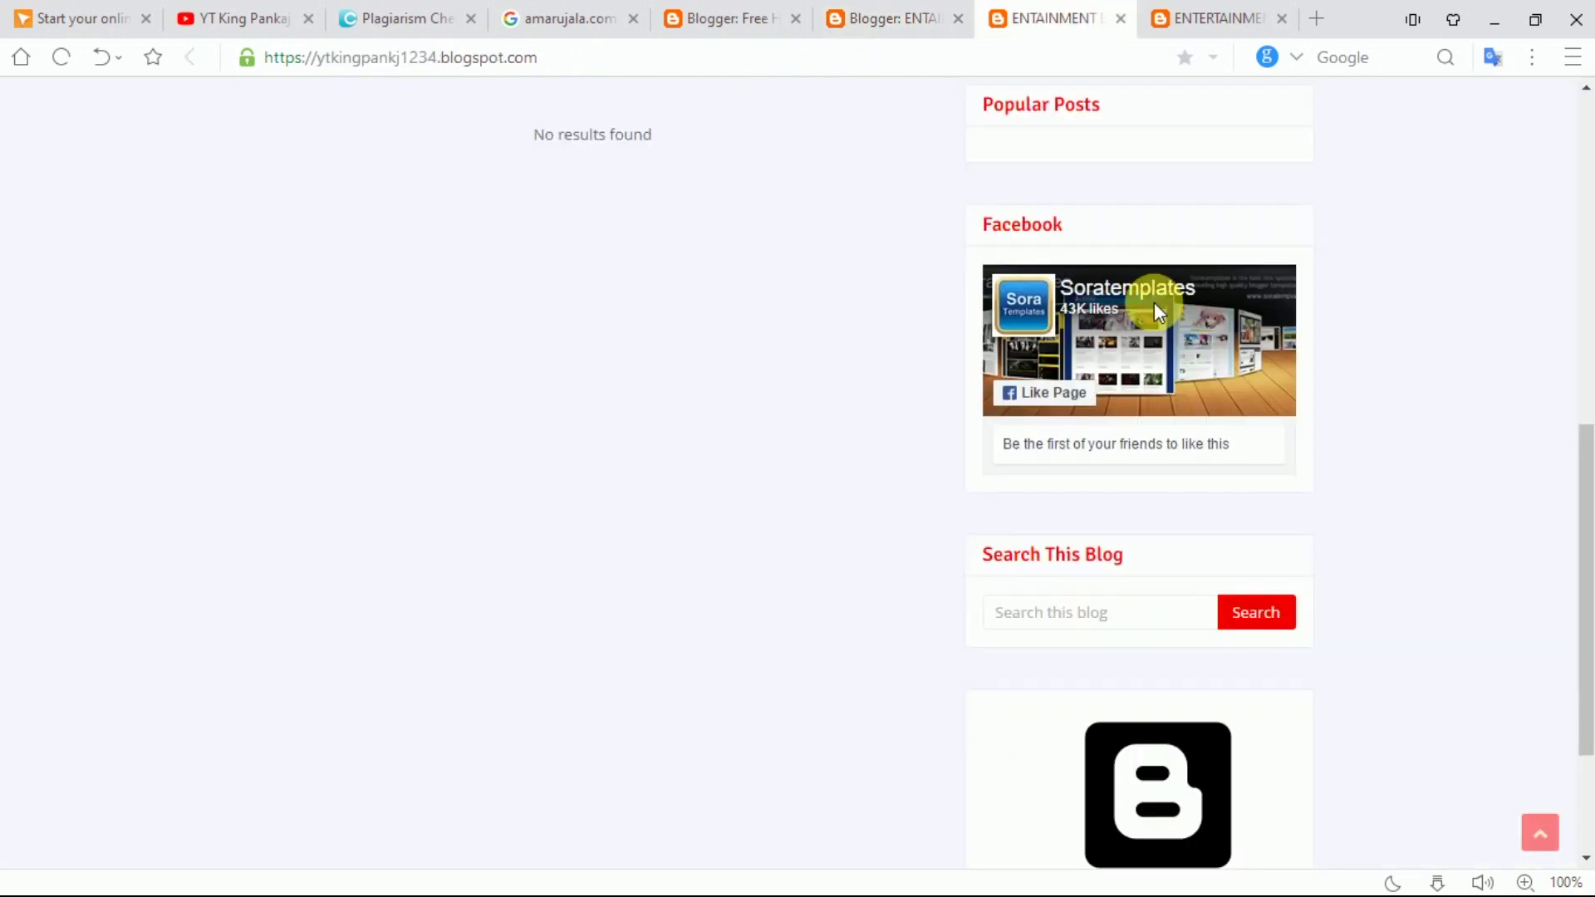
{"action": "left_click_drag", "start_coordinate": [1580, 570], "coordinate": [1581, 748]}
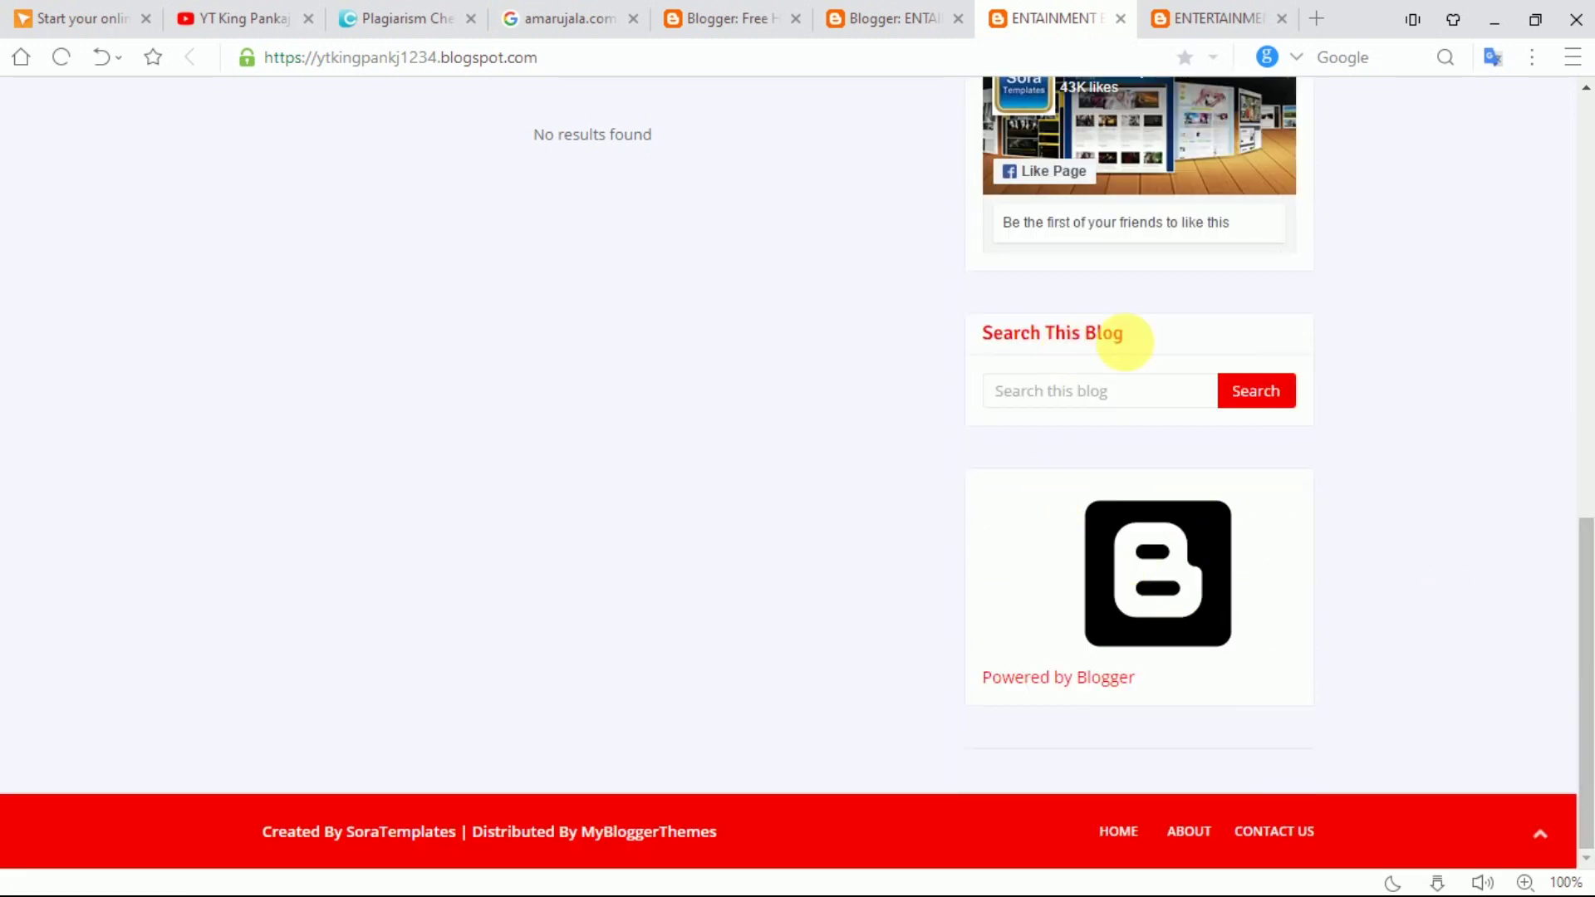
{"action": "left_click", "coordinate": [856, 11]}
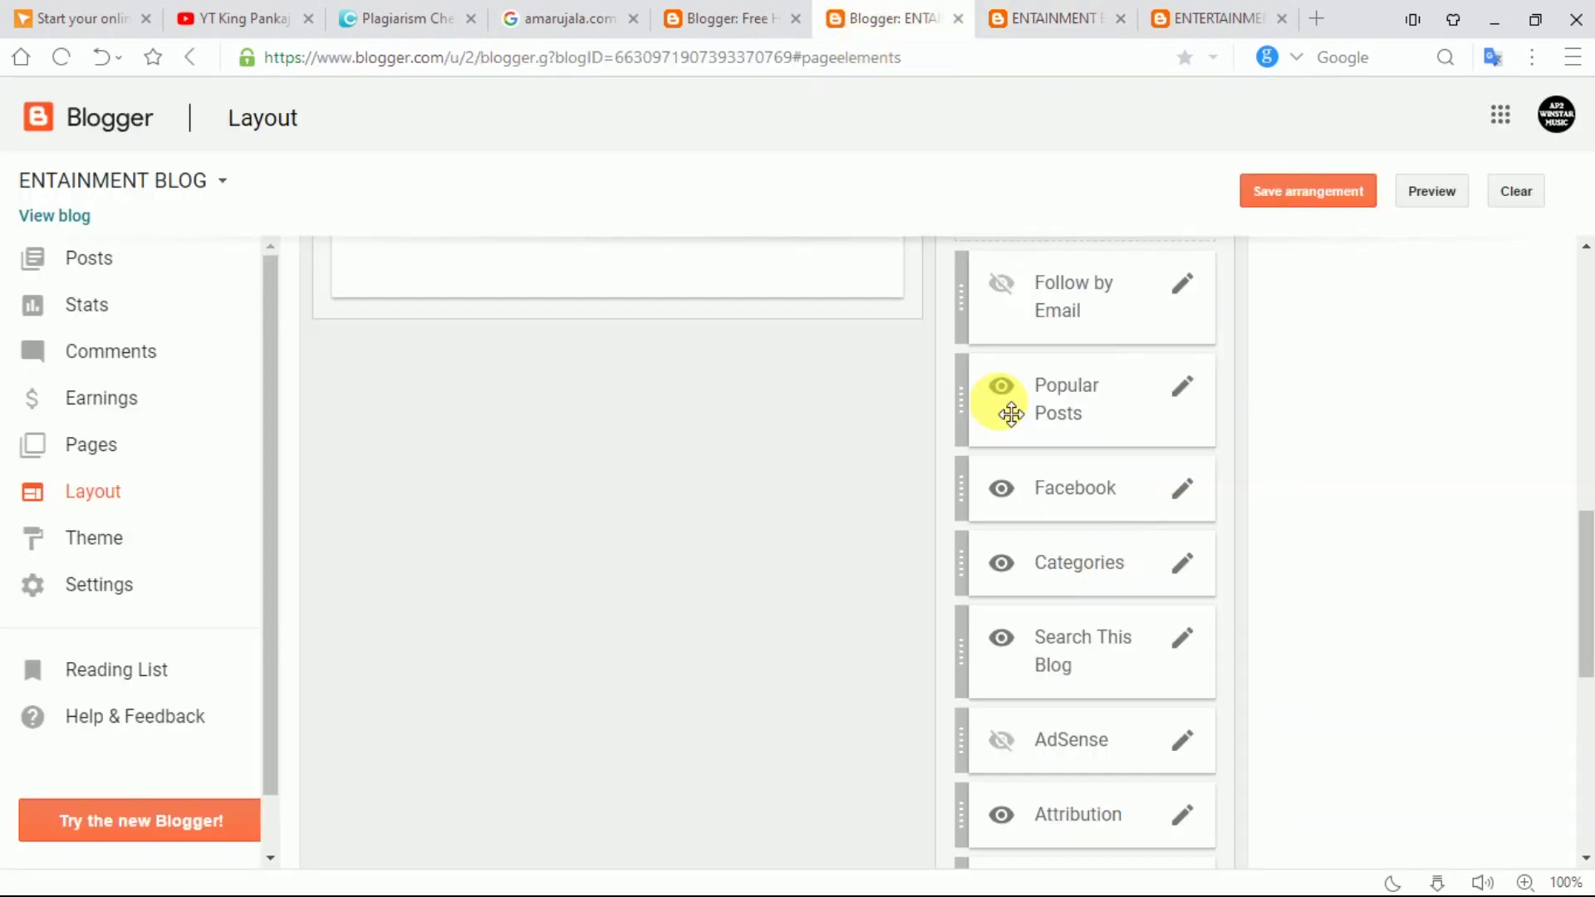
- Examine the Social Plugin, Popular Posts and Facebook widgets in the live blog's sidebar
{"action": "left_click", "coordinate": [1061, 12]}
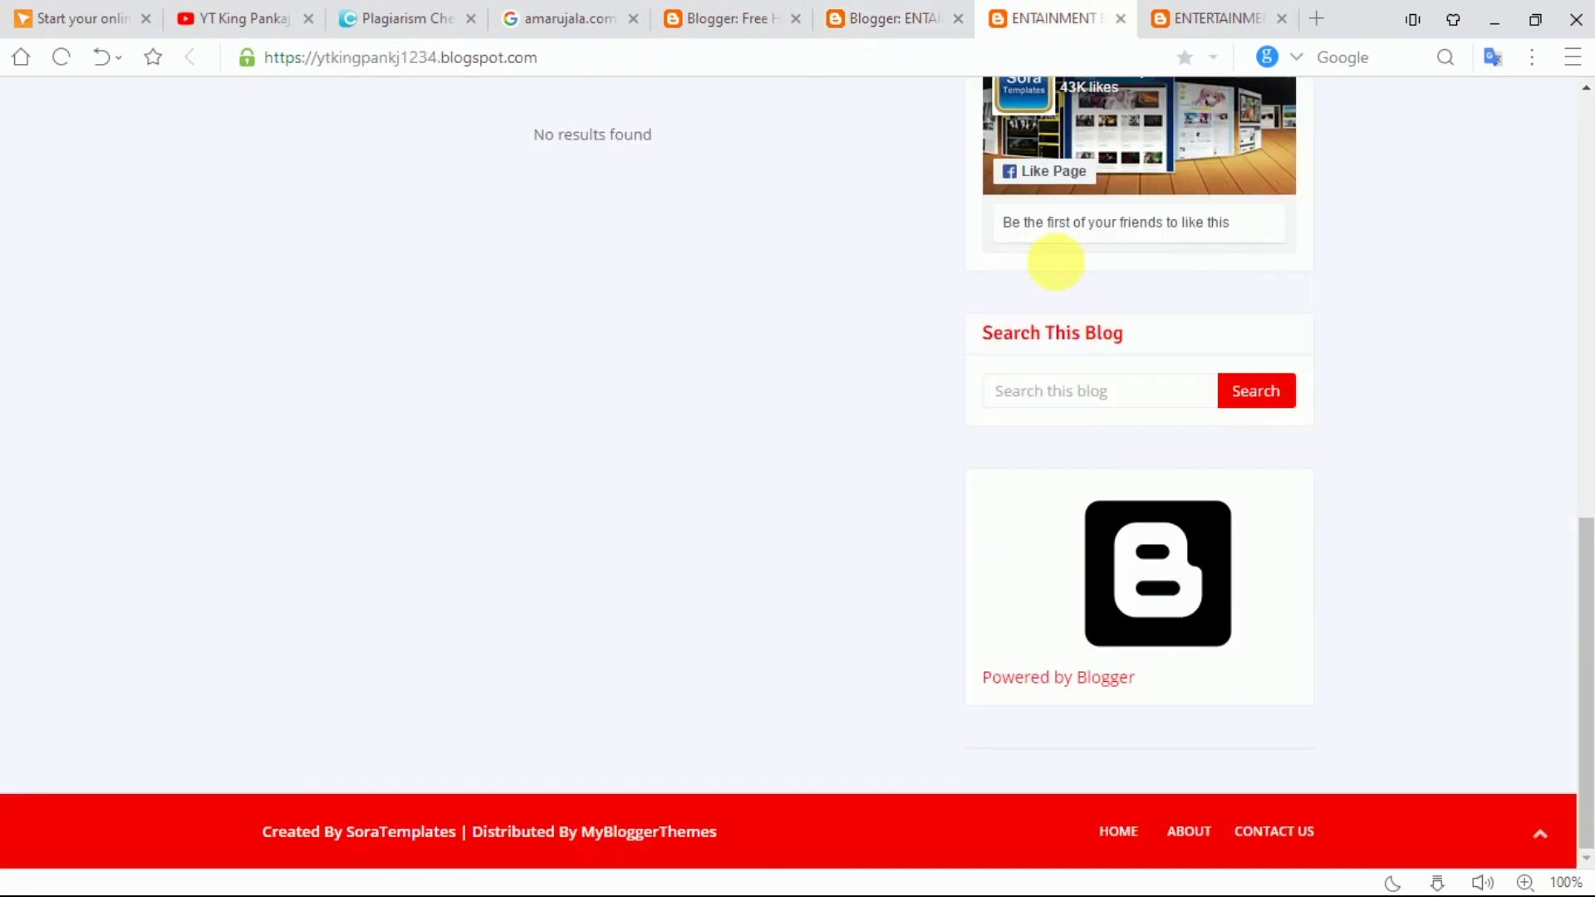
{"action": "scroll", "coordinate": [1035, 291], "scroll_direction": "up", "scroll_amount": 15}
{"action": "scroll", "coordinate": [1584, 355], "scroll_direction": "down", "scroll_amount": 3}
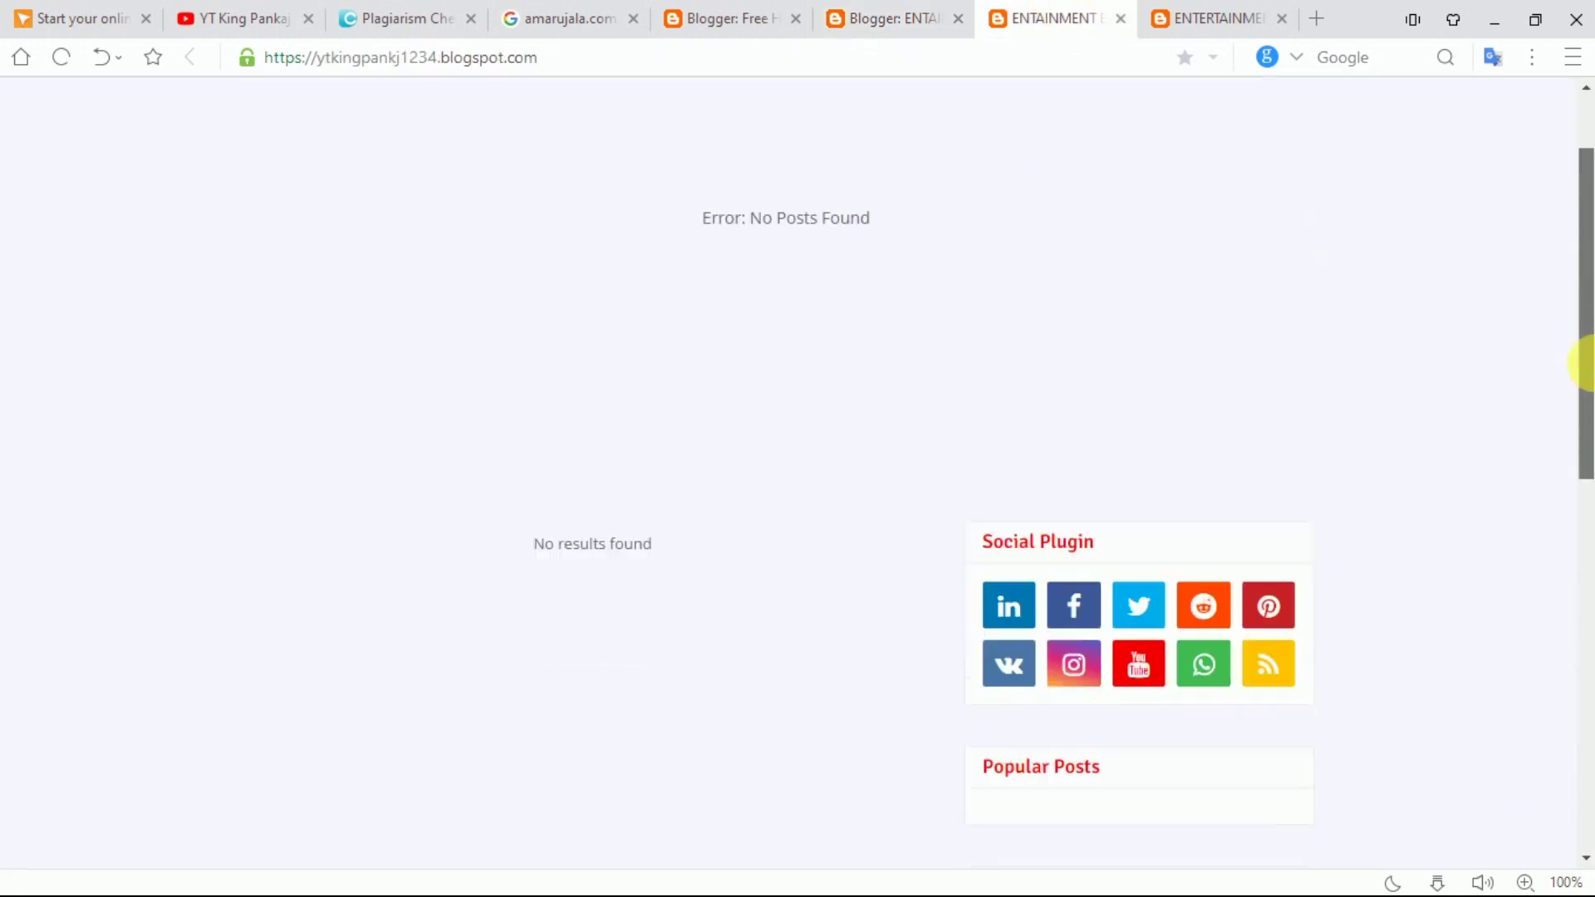
{"action": "scroll", "coordinate": [1139, 410], "scroll_direction": "down", "scroll_amount": 1}
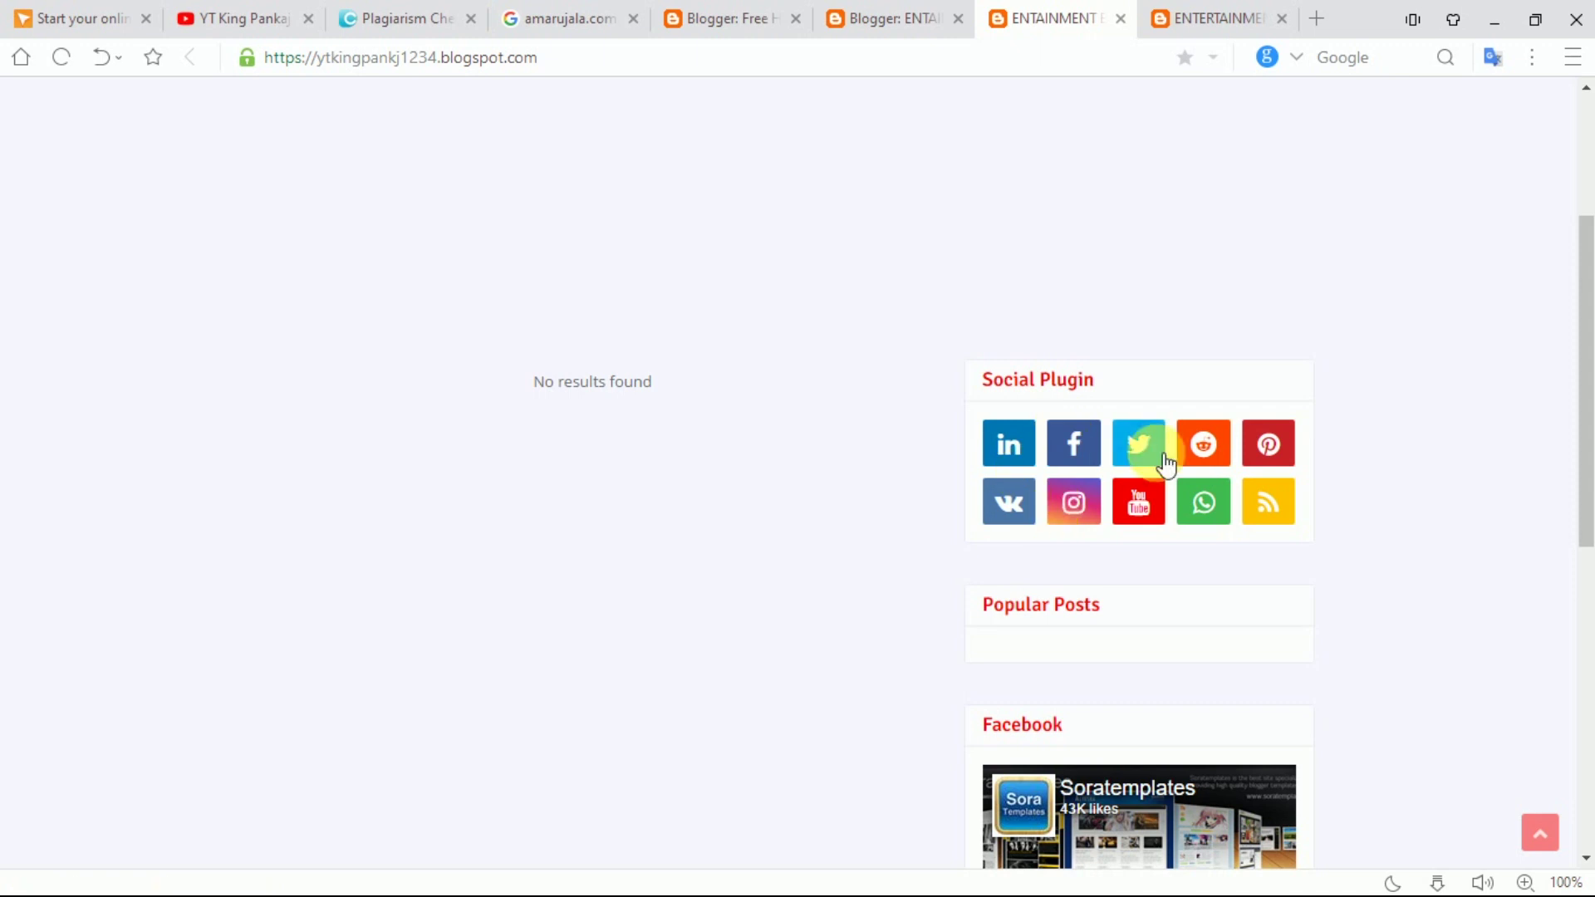
{"action": "scroll", "coordinate": [1139, 534], "scroll_direction": "down", "scroll_amount": 3}
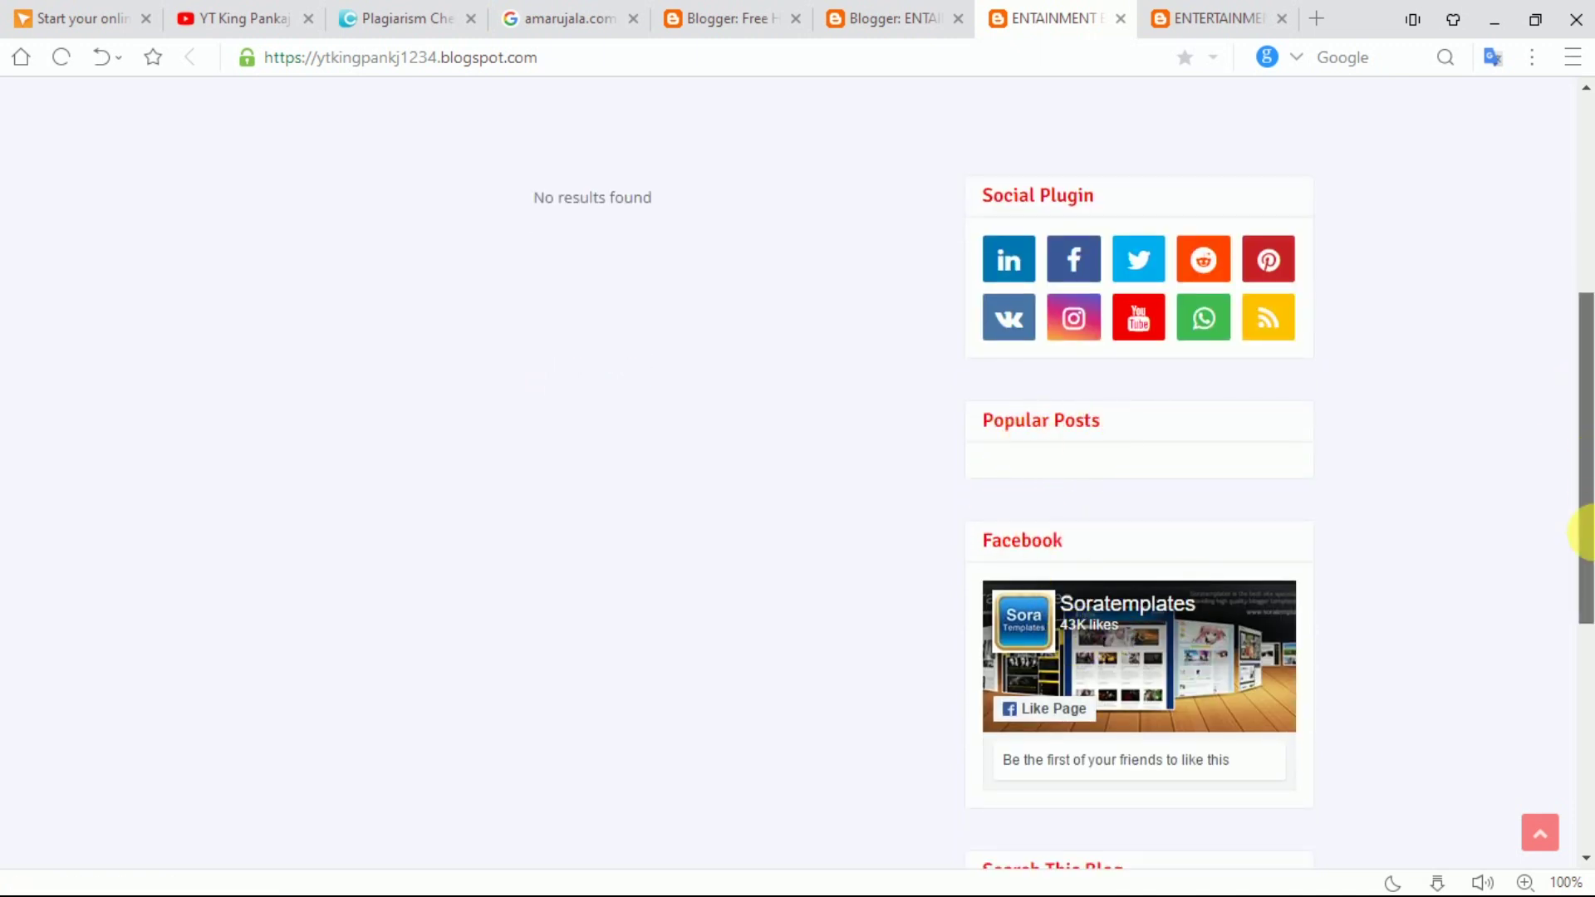
{"action": "left_click_drag", "start_coordinate": [1581, 527], "coordinate": [1587, 537]}
{"action": "scroll", "coordinate": [1126, 405], "scroll_direction": "down", "scroll_amount": 3}
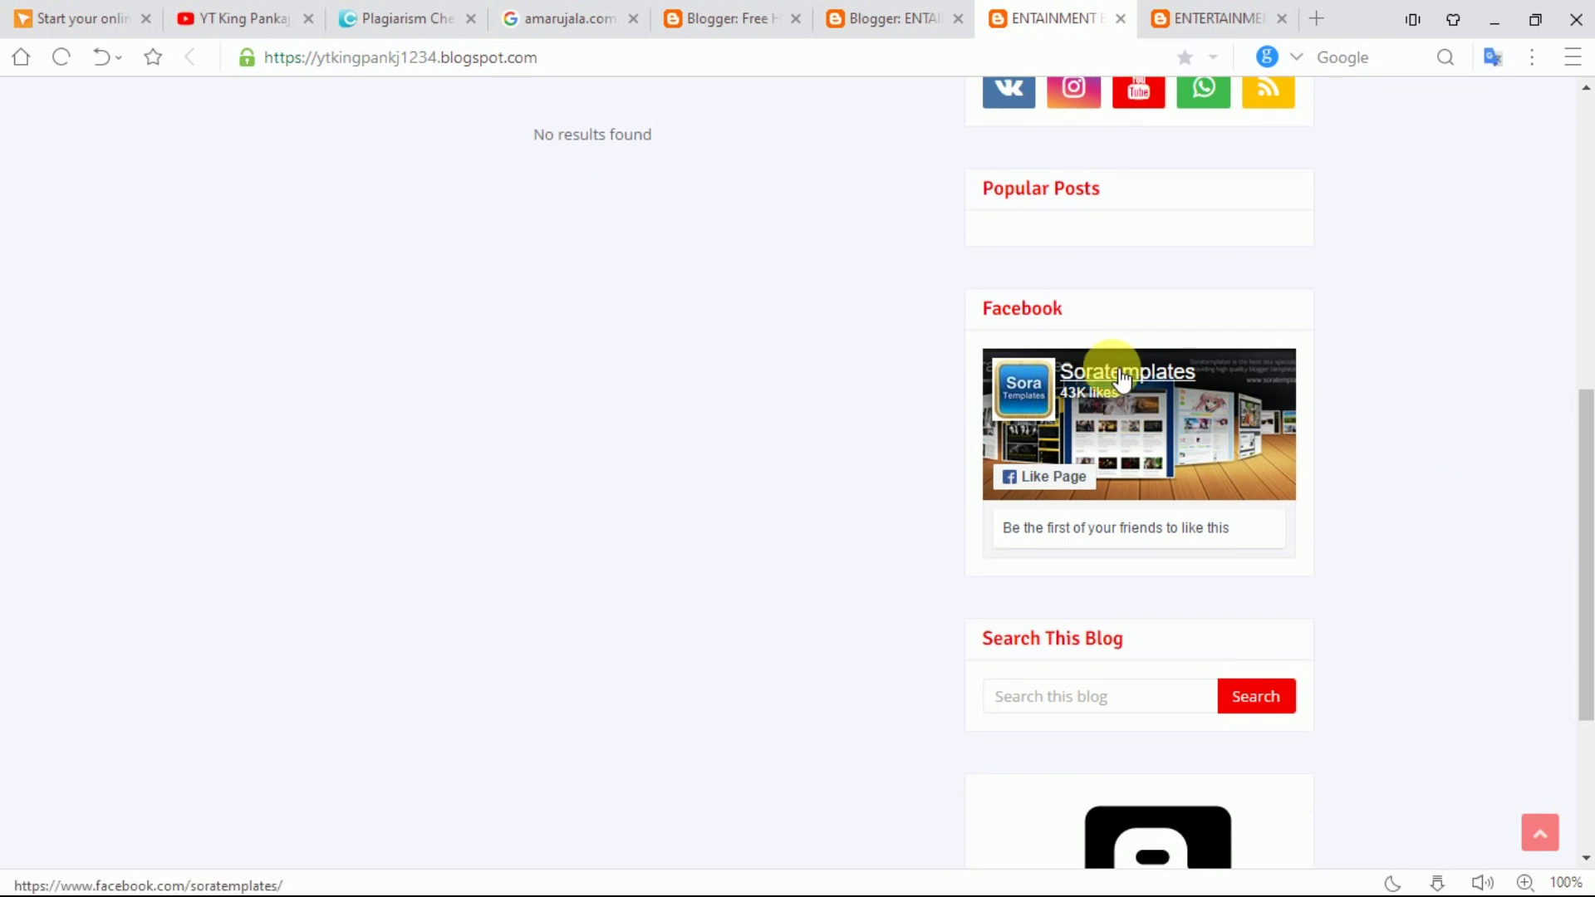
- In the layout's Facebook gadget code, replace soratemplates in the page link with ITCEGURU and save the gadget
{"action": "left_click", "coordinate": [889, 10]}
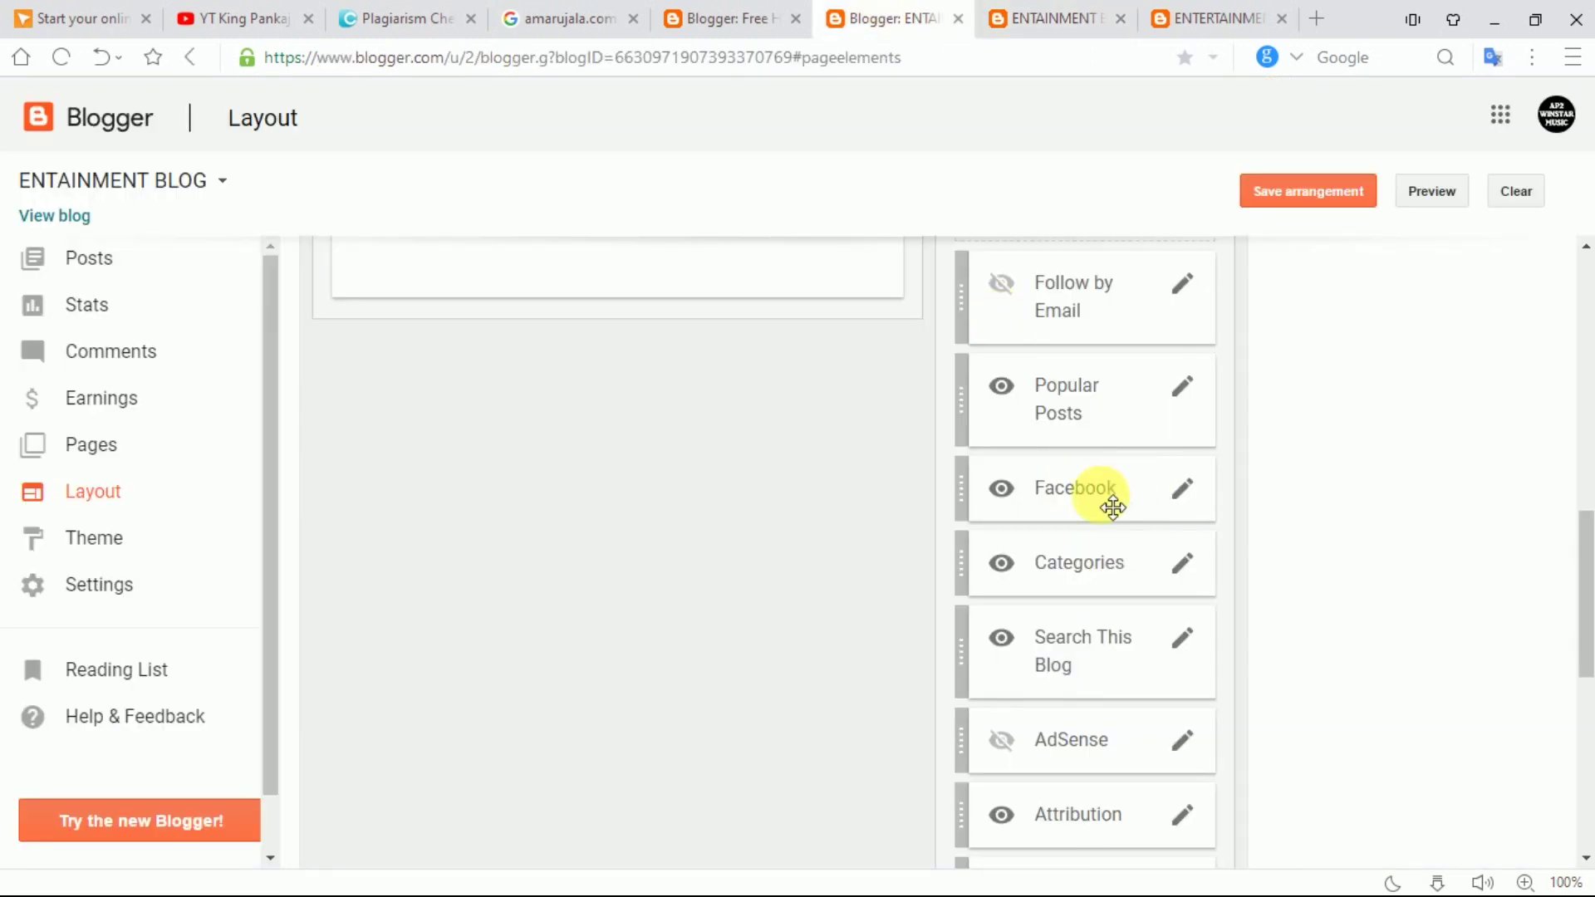
{"action": "left_click", "coordinate": [1185, 496]}
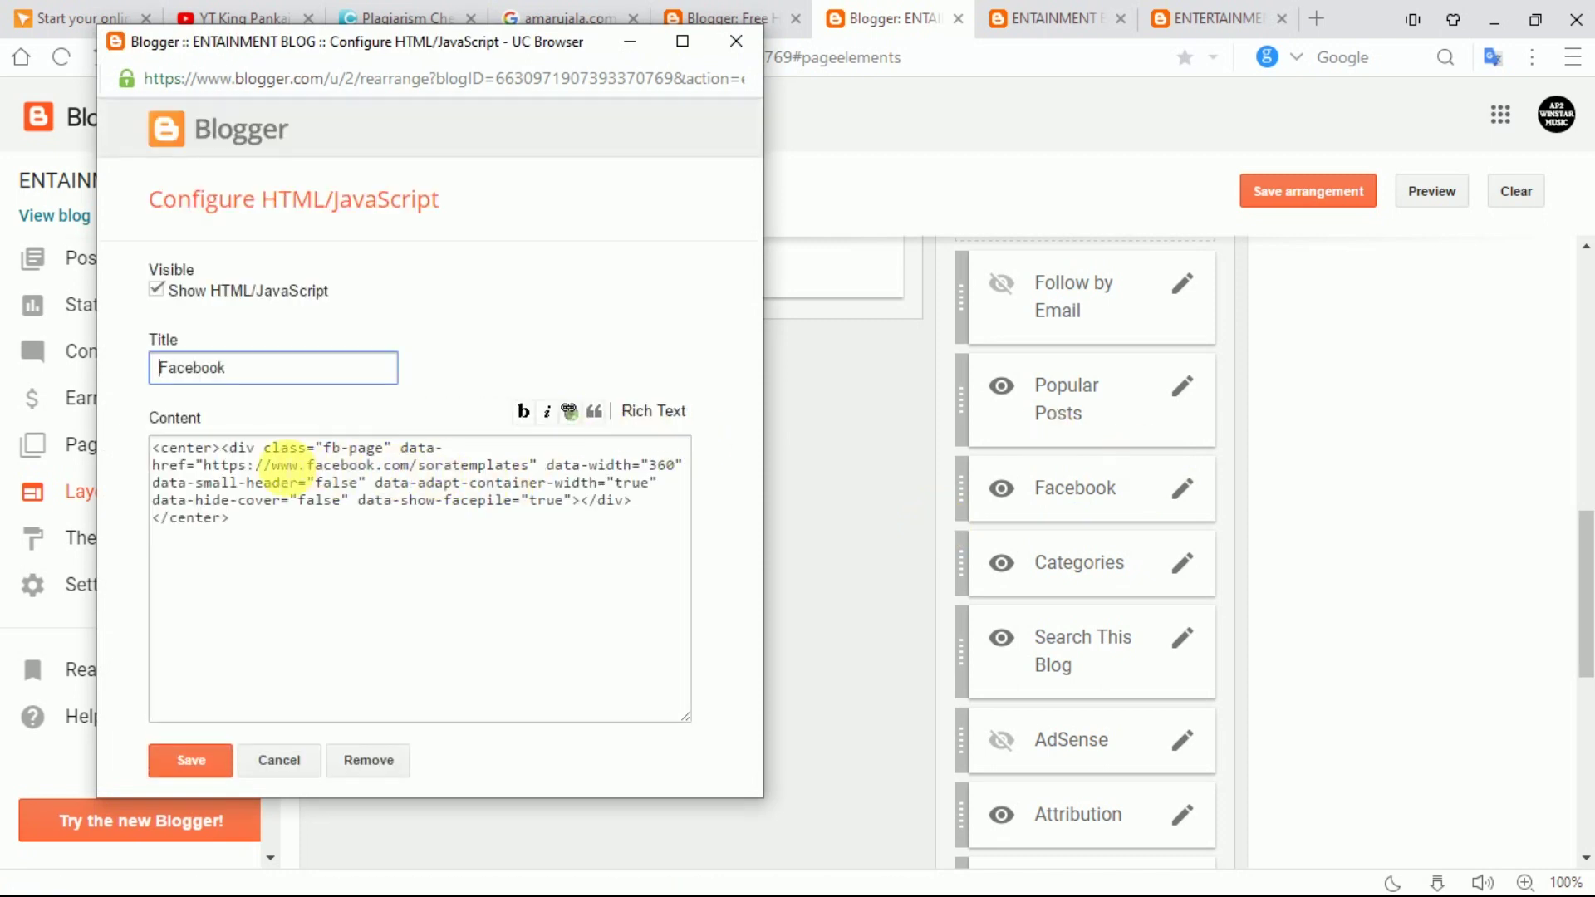
{"action": "double_click", "coordinate": [284, 466]}
{"action": "left_click_drag", "start_coordinate": [334, 466], "coordinate": [410, 466]}
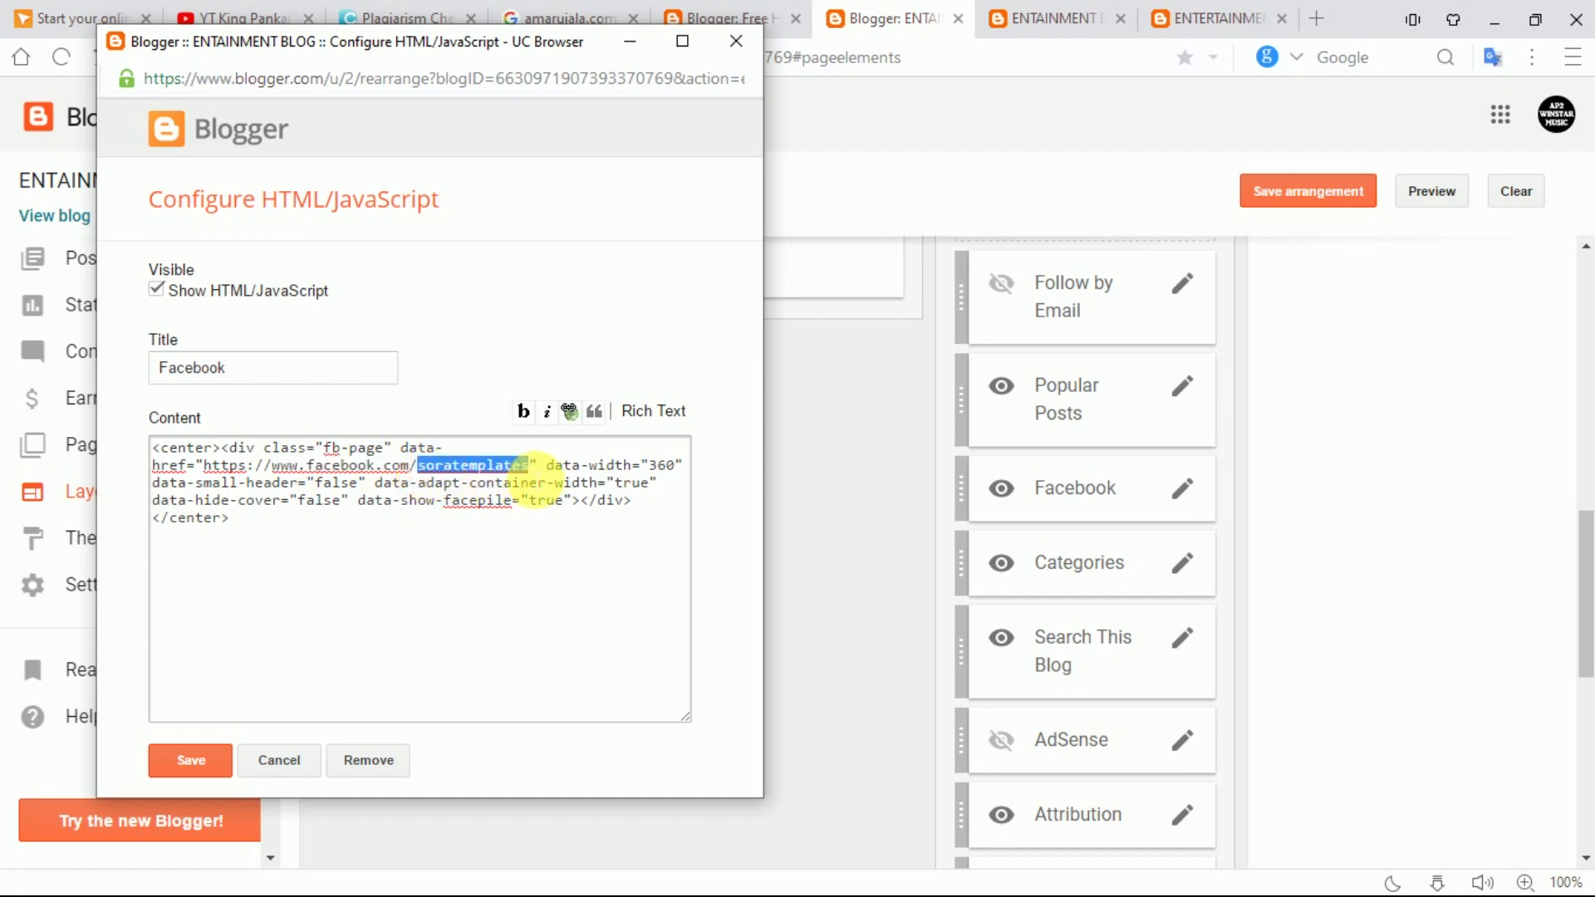
{"action": "key", "text": "BackSpace"}
{"action": "type", "text": "I"}
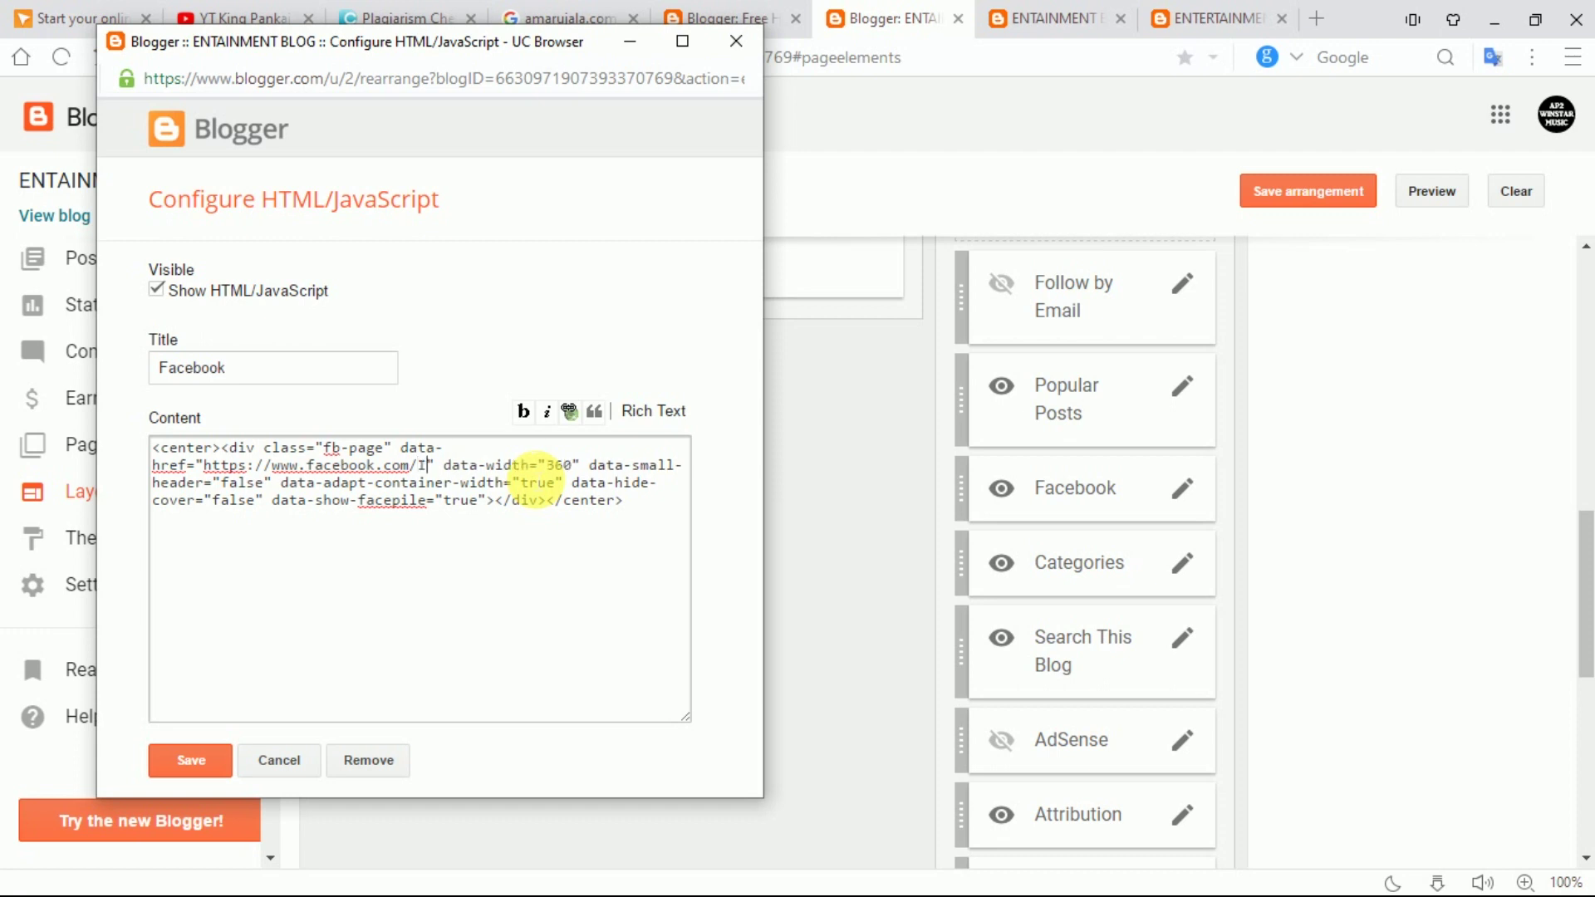
{"action": "type", "text": "TCEGURU"}
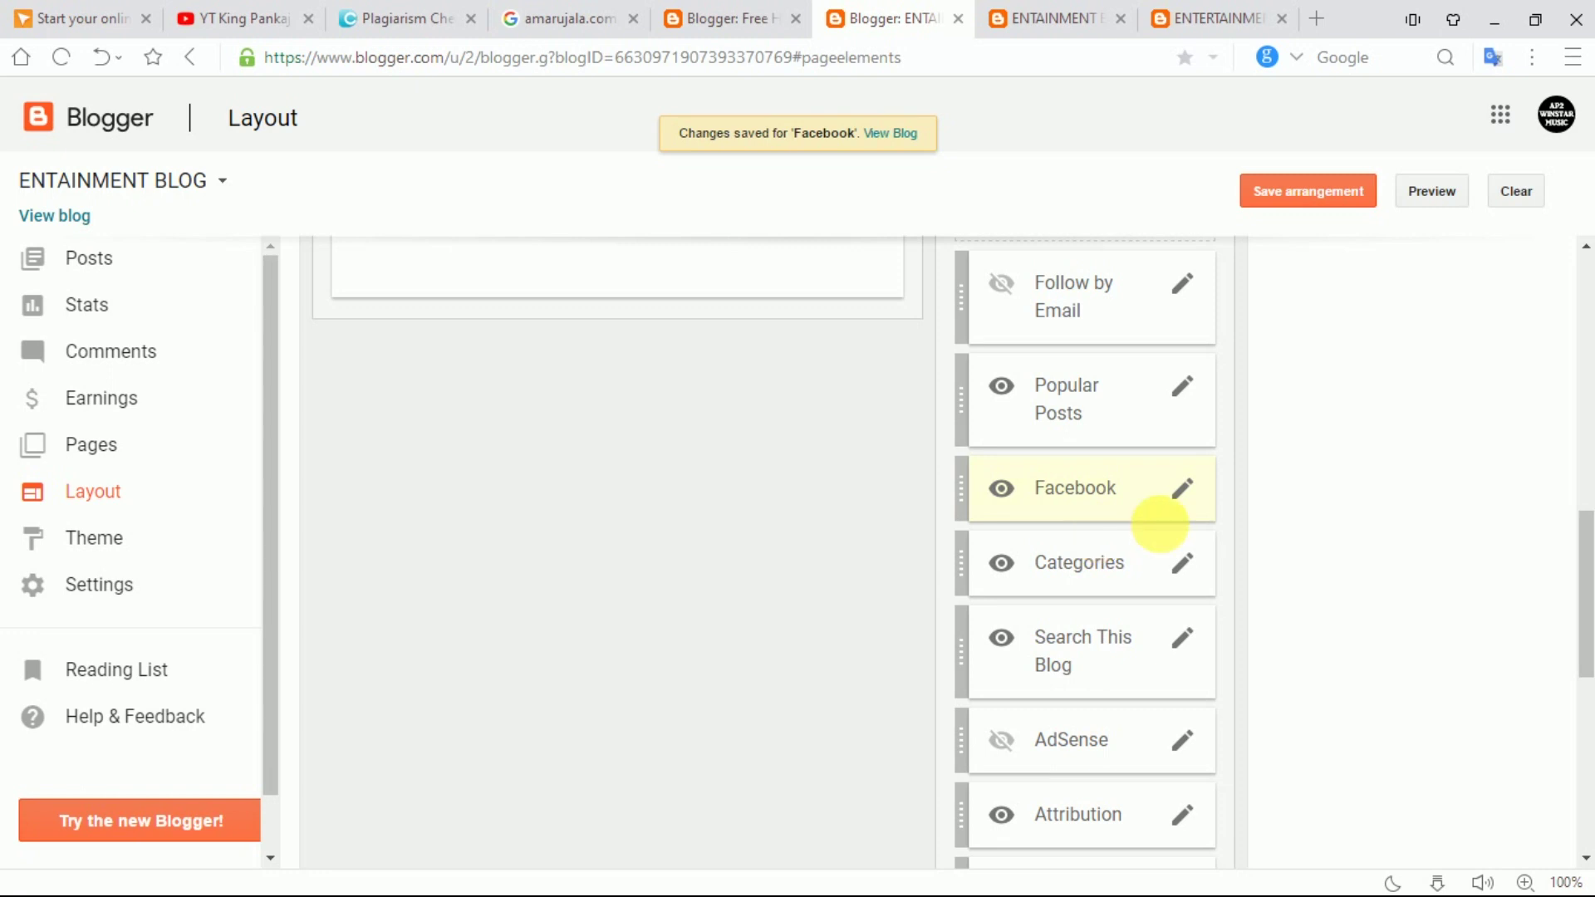
- Compare the live blog's lower sidebar, including the Powered by Blogger block, with the matching gadgets in the layout
{"action": "left_click", "coordinate": [1065, 10]}
{"action": "left_click_drag", "start_coordinate": [1580, 434], "coordinate": [1577, 602]}
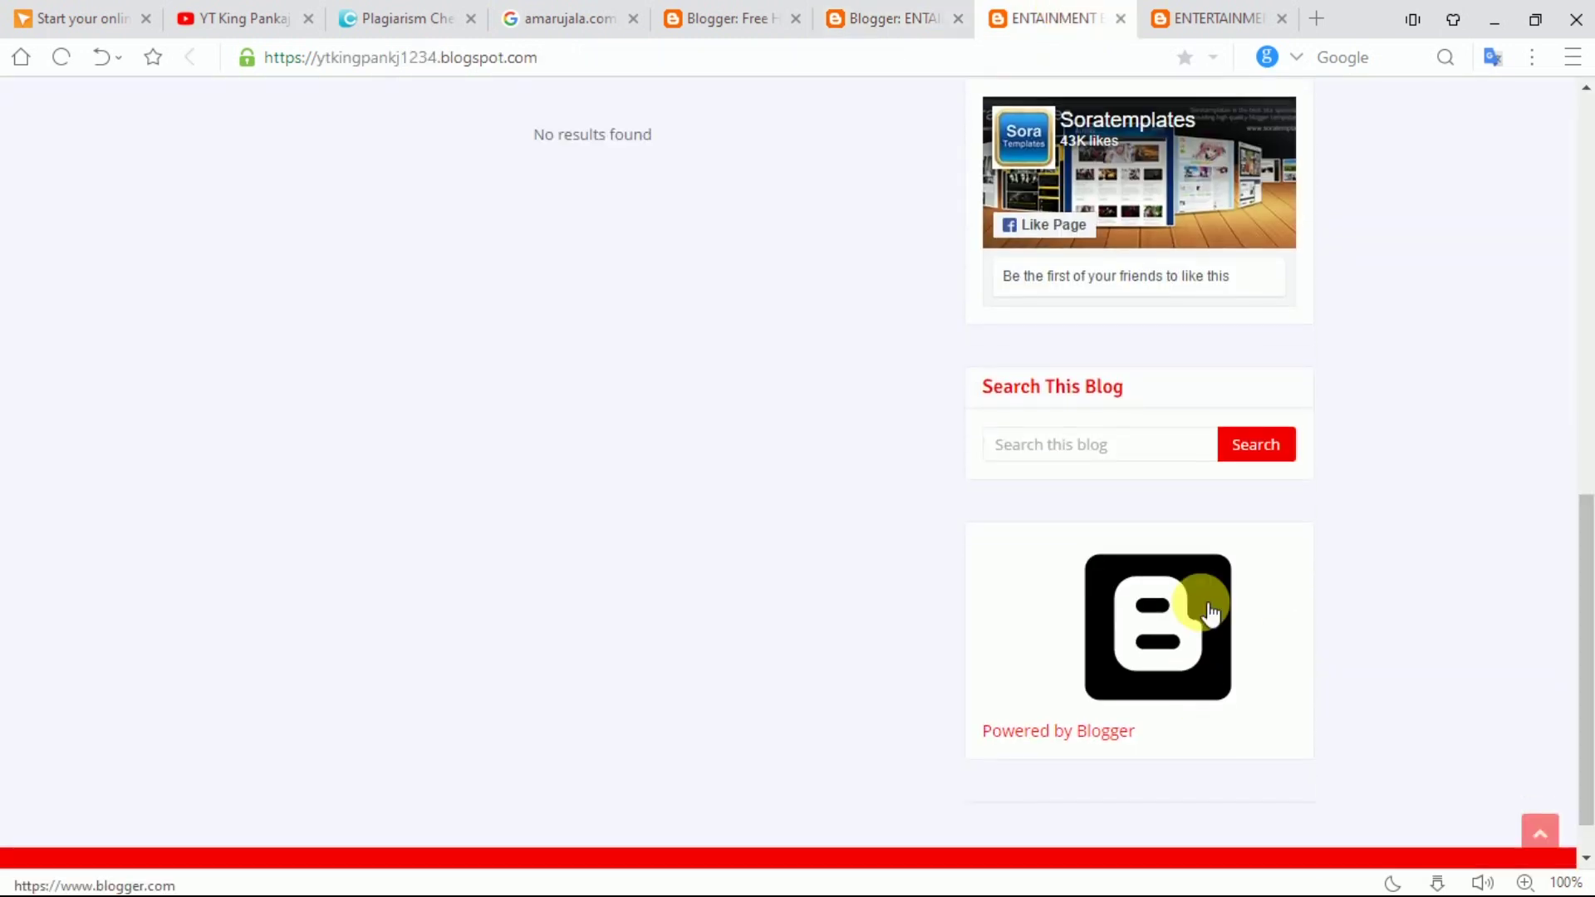
{"action": "left_click", "coordinate": [922, 10]}
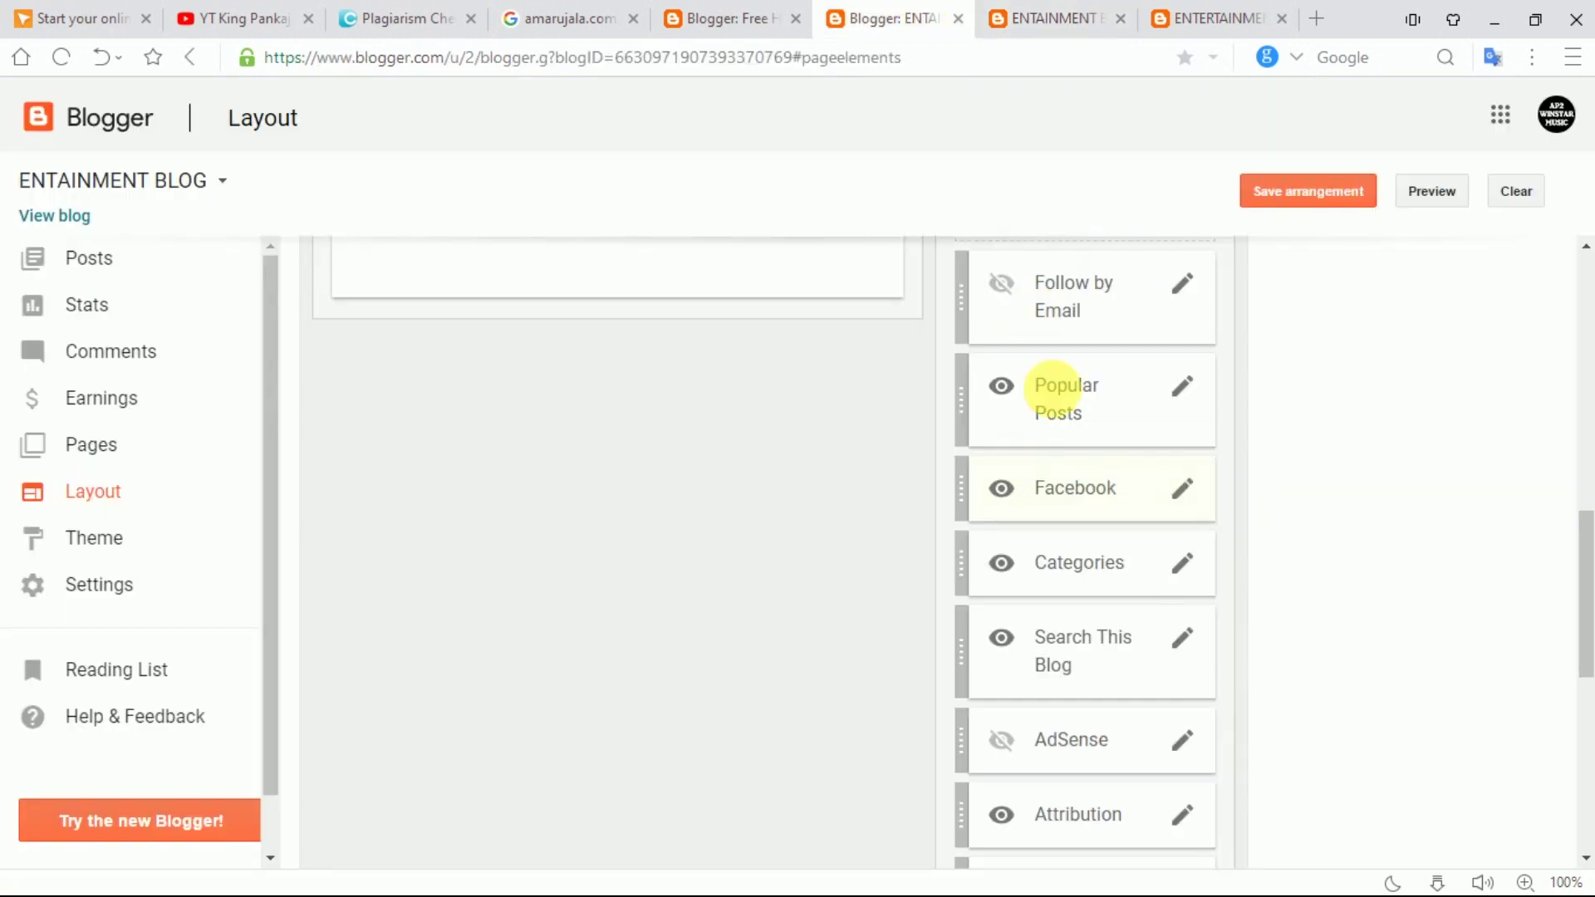
{"action": "left_click_drag", "start_coordinate": [1582, 548], "coordinate": [1586, 668]}
{"action": "left_click", "coordinate": [1030, 11]}
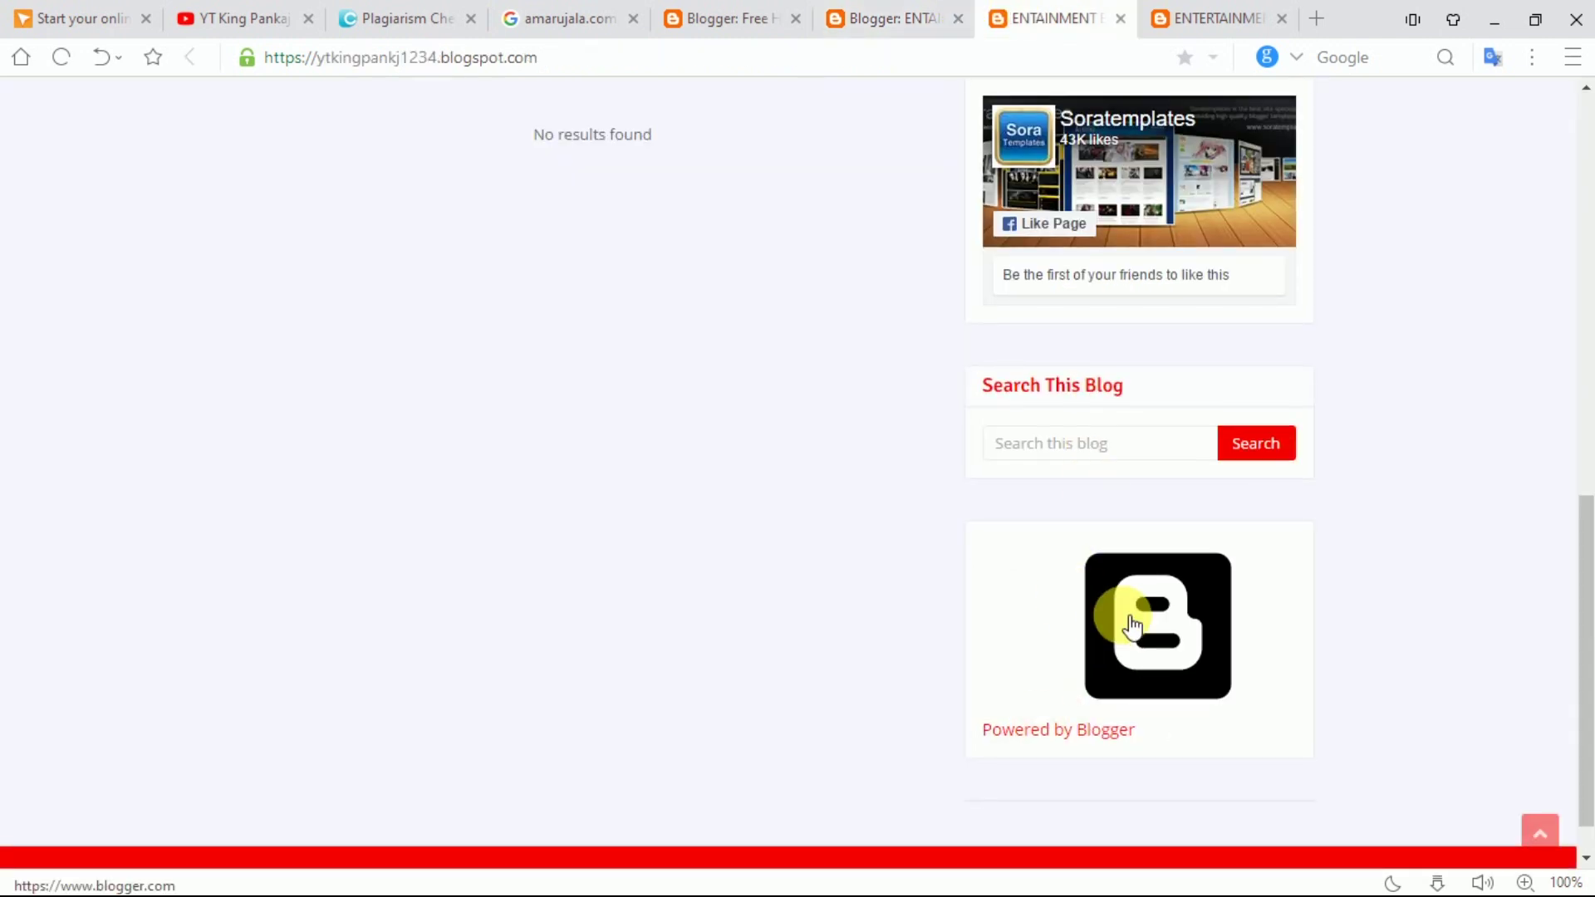
{"action": "scroll", "coordinate": [1129, 598], "scroll_direction": "down", "scroll_amount": 2}
{"action": "left_click", "coordinate": [932, 12]}
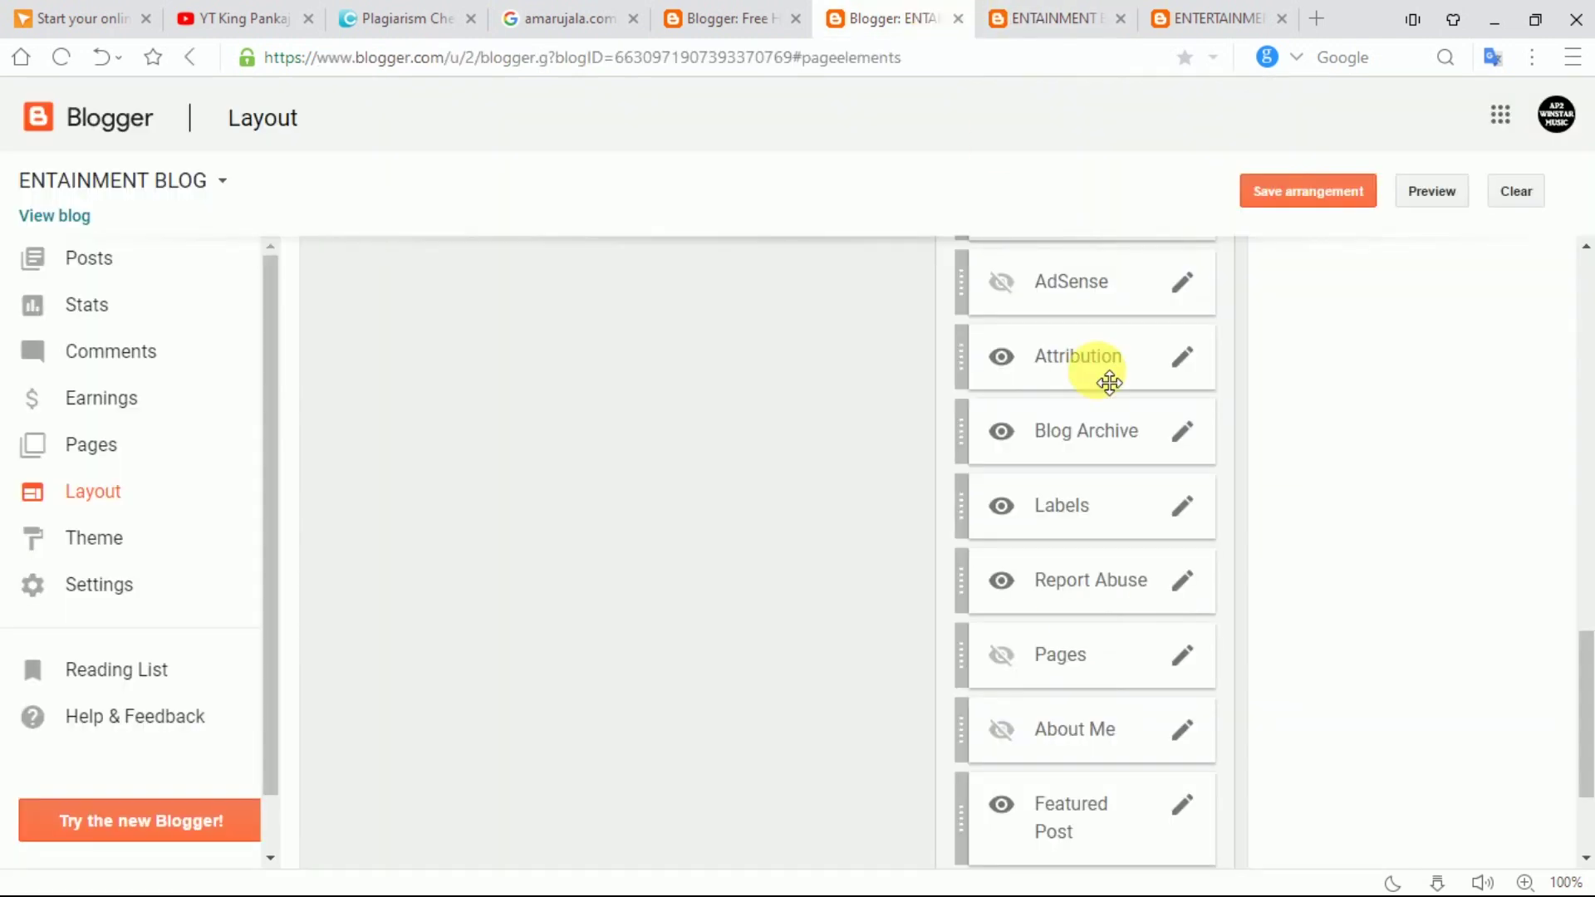
- Remove the Attribution and Blog Archive gadgets from the right sidebar in the layout
{"action": "left_click_drag", "start_coordinate": [1584, 710], "coordinate": [1586, 665]}
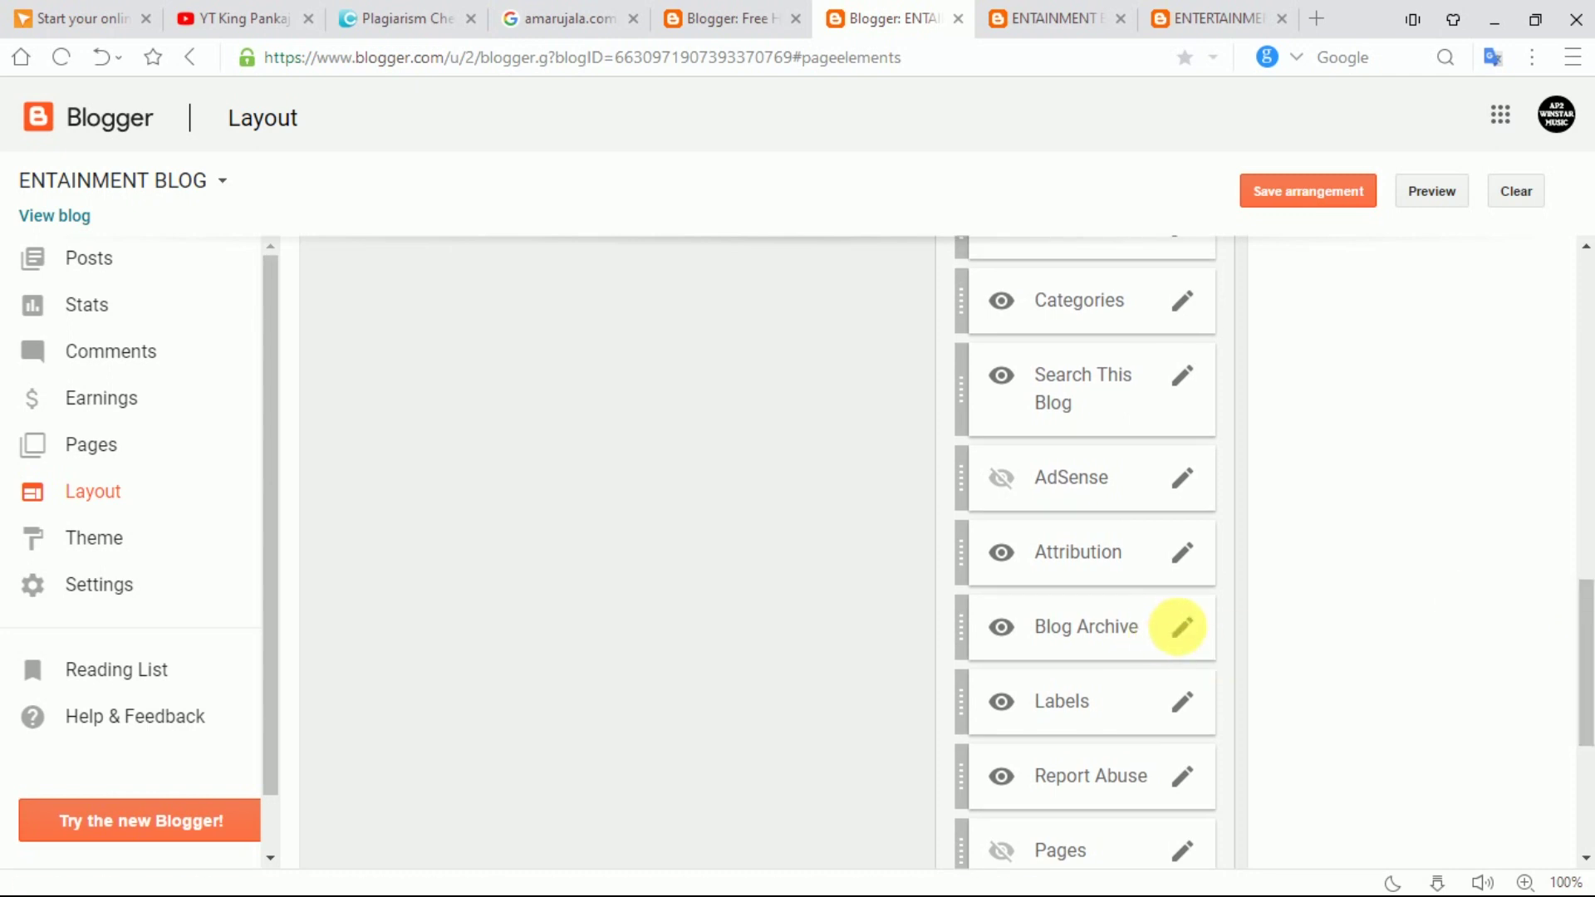
{"action": "left_click", "coordinate": [1183, 628]}
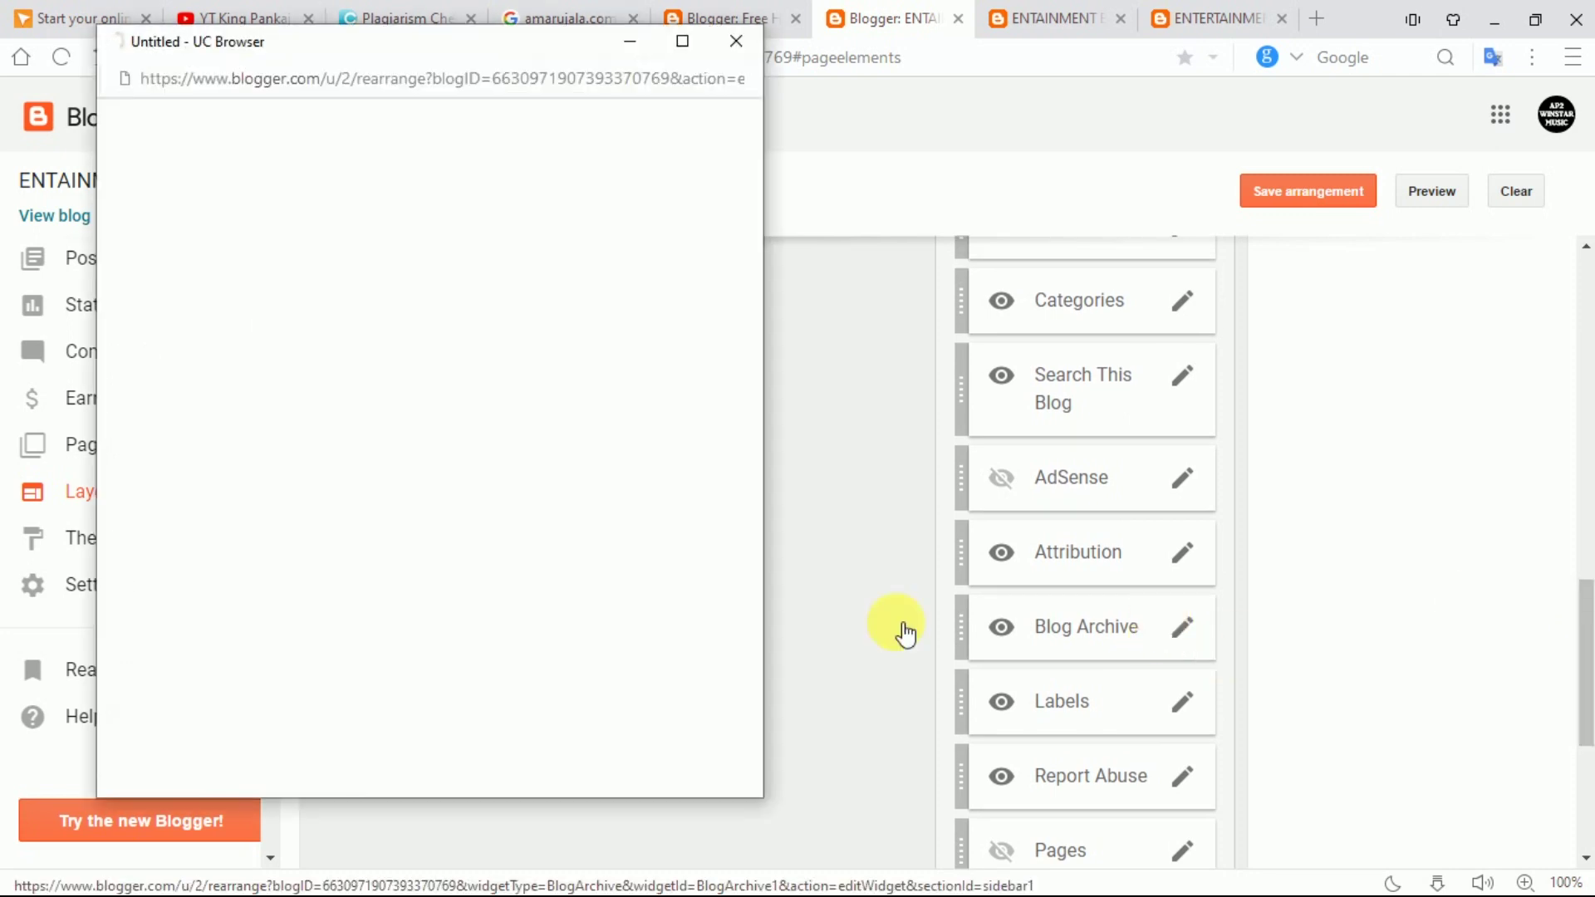
{"action": "left_click", "coordinate": [274, 748]}
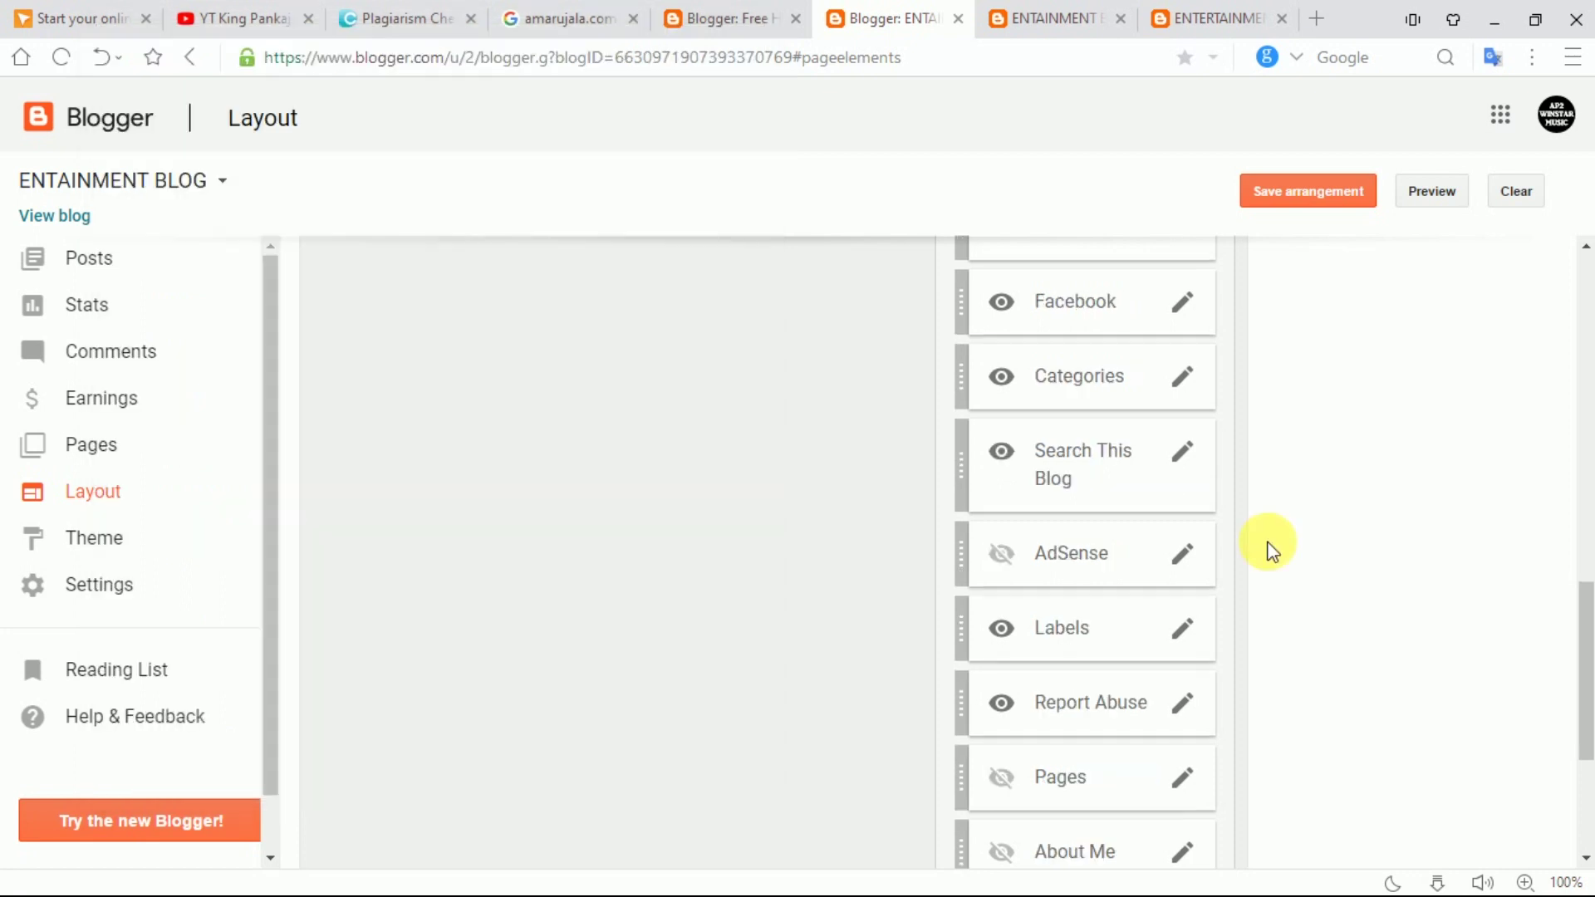
- Move the Search This Blog gadget to the top of the right sidebar, above Follow by Email
{"action": "left_click_drag", "start_coordinate": [1096, 483], "coordinate": [1100, 552]}
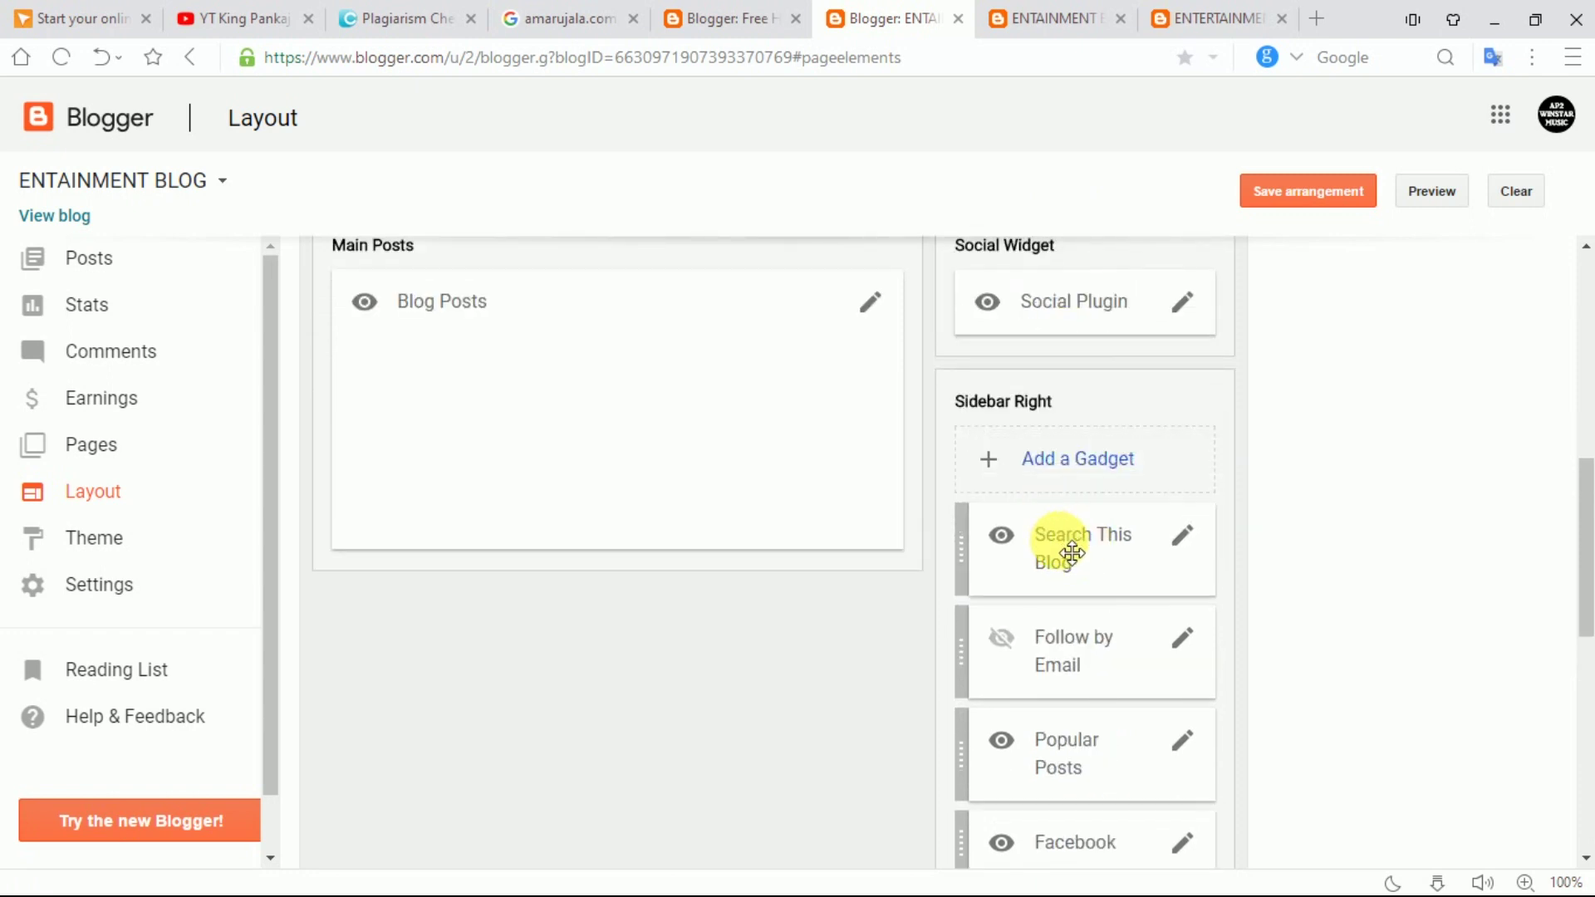
- Save the layout arrangement and review the live blog's sidebar gadgets, footer and top menu
{"action": "left_click", "coordinate": [1295, 199]}
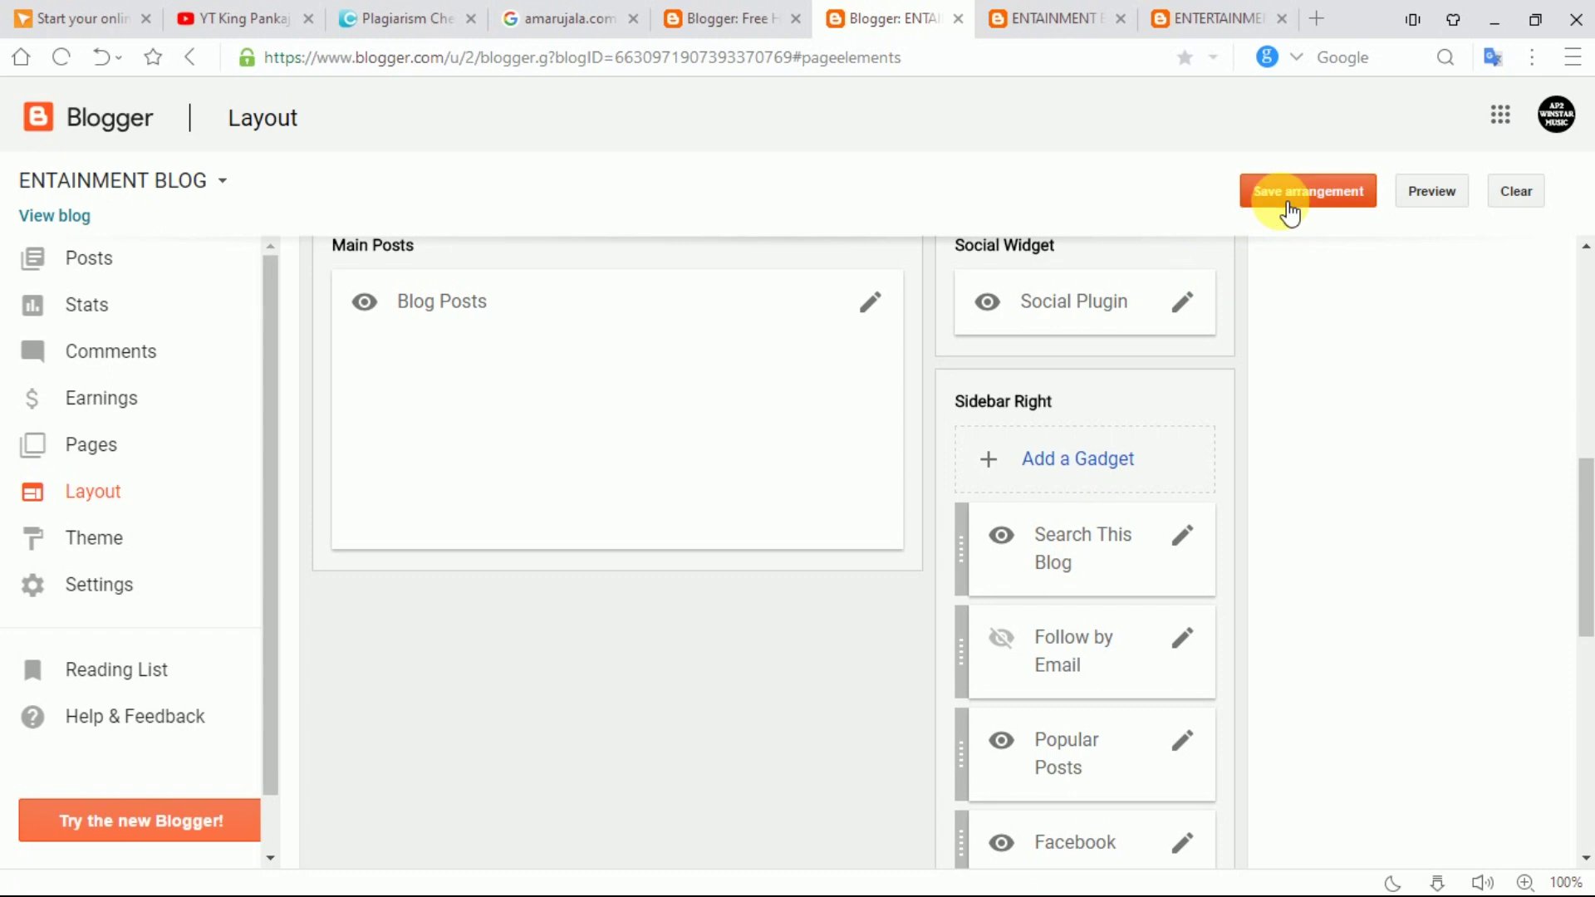
{"action": "left_click", "coordinate": [1041, 12]}
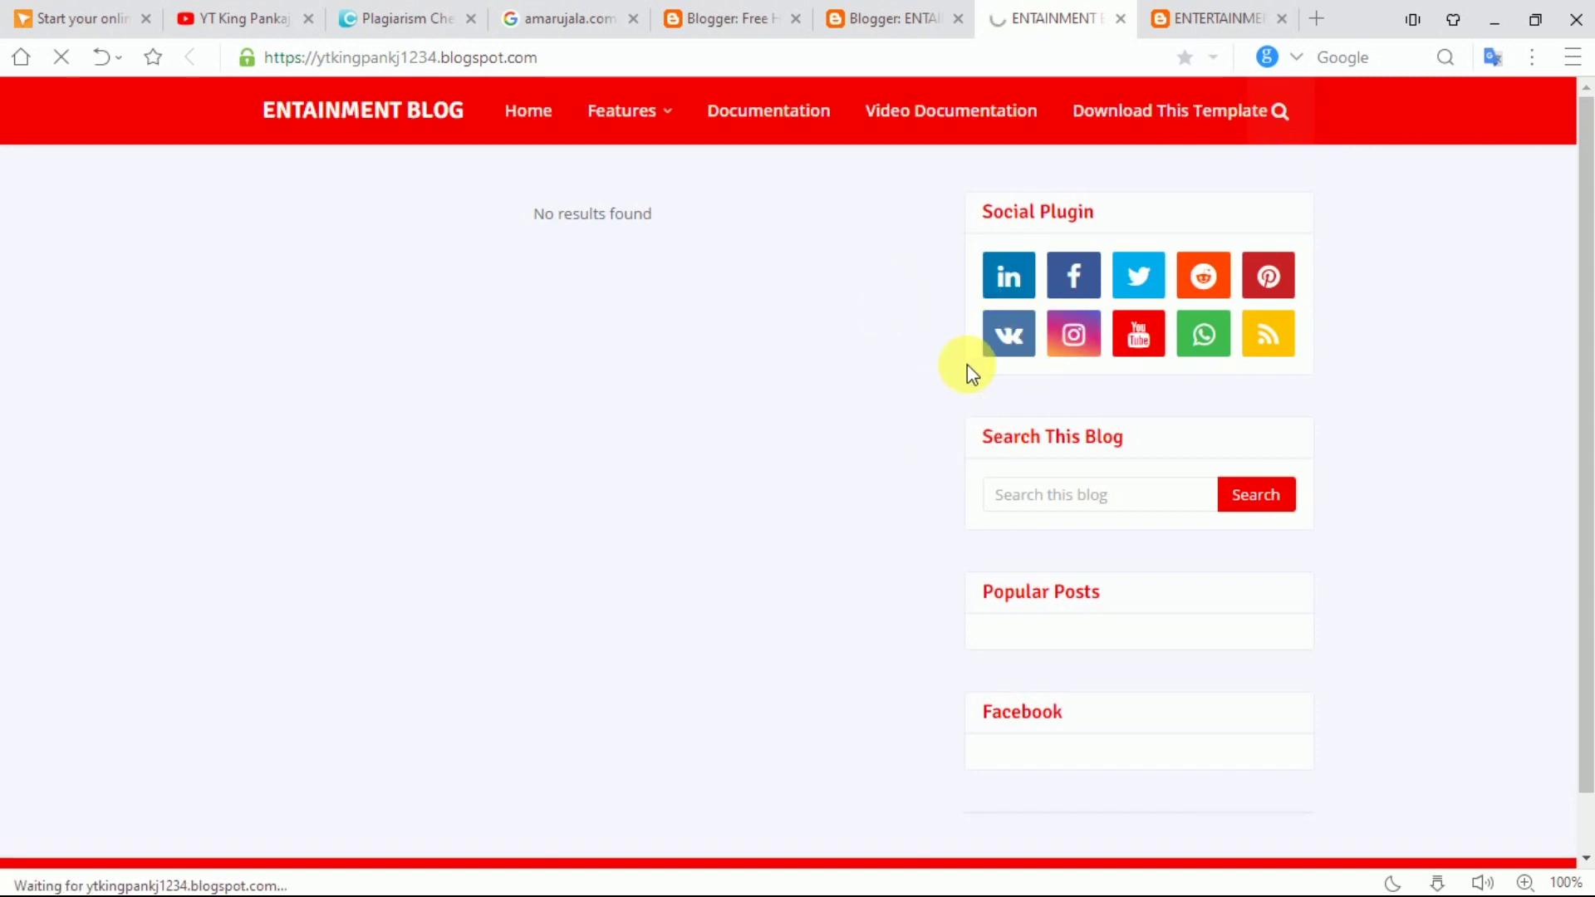
{"action": "scroll", "coordinate": [1423, 231], "scroll_direction": "down", "scroll_amount": 6}
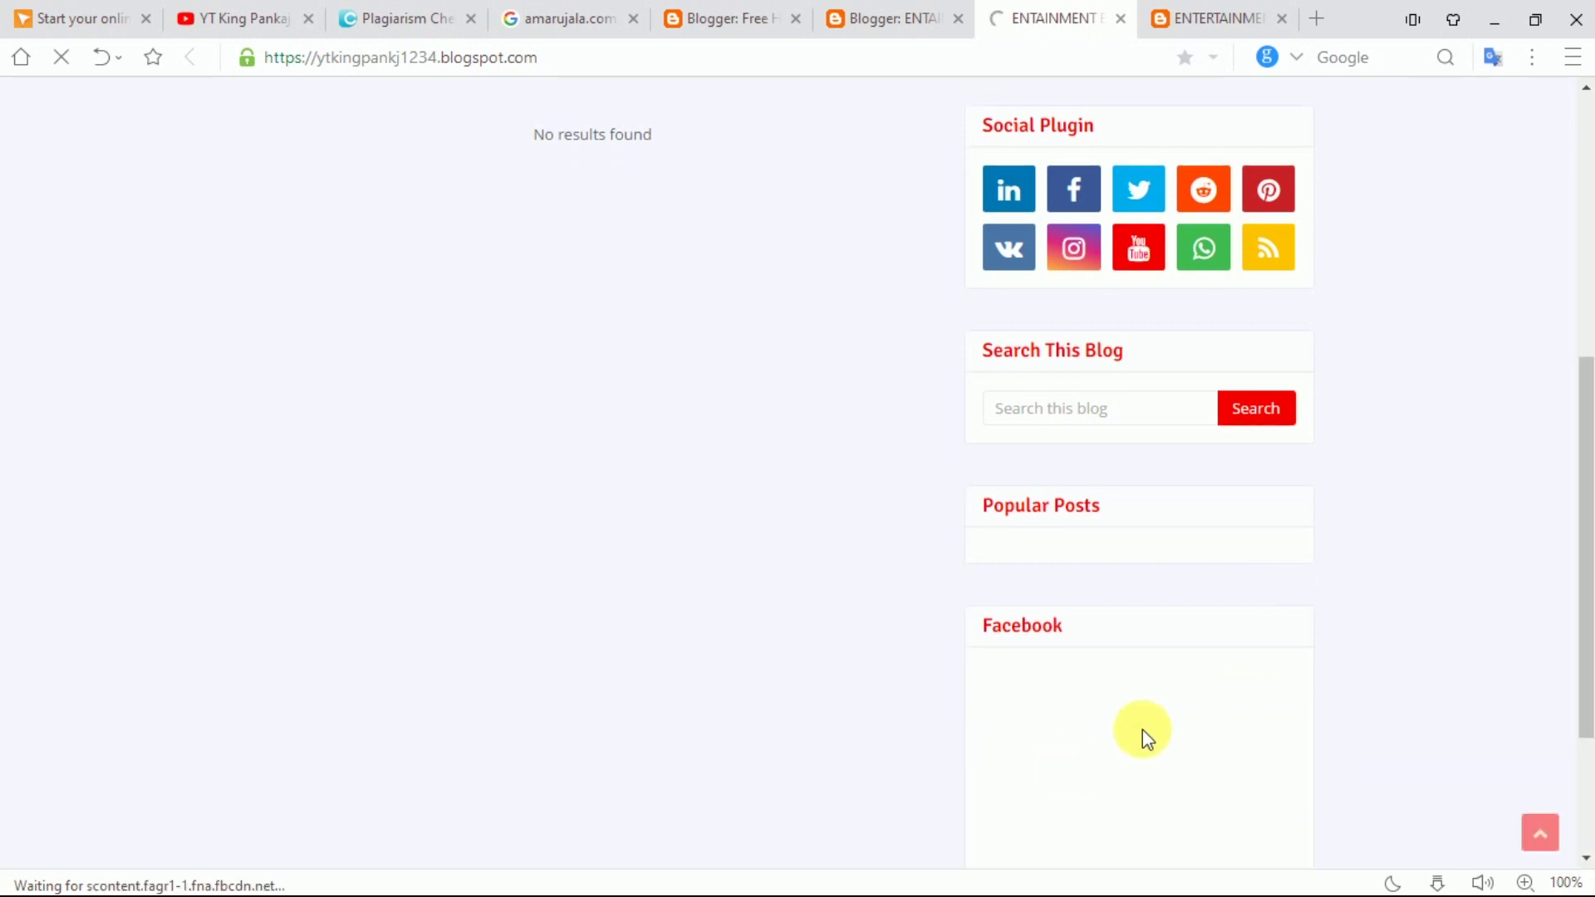
{"action": "left_click_drag", "start_coordinate": [1580, 552], "coordinate": [1580, 623]}
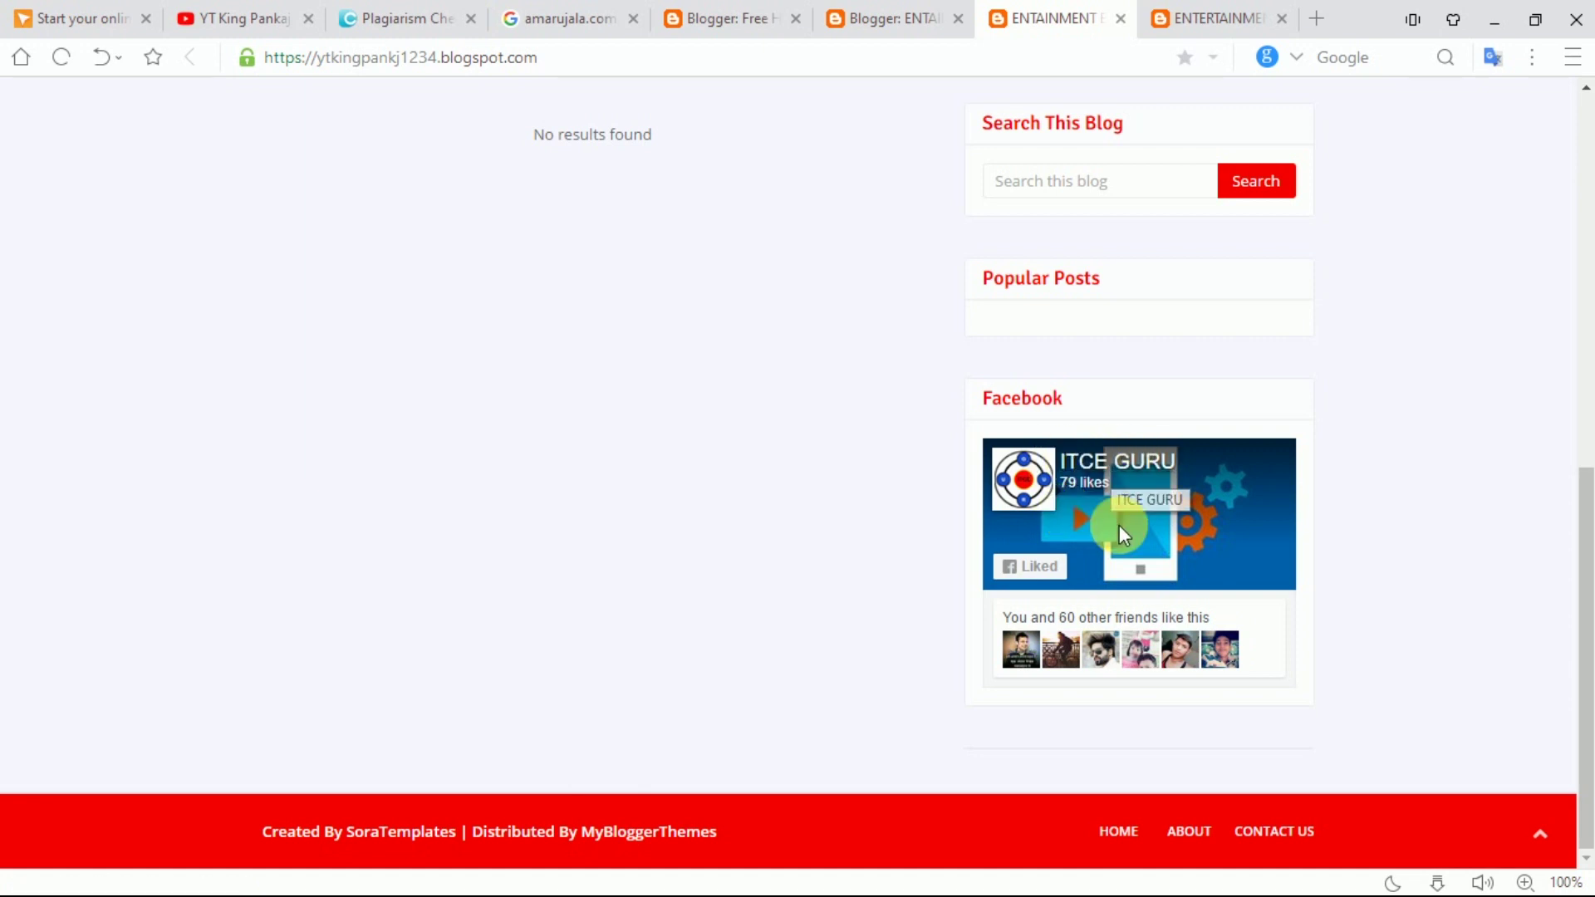
{"action": "left_click_drag", "start_coordinate": [1582, 529], "coordinate": [1576, 383]}
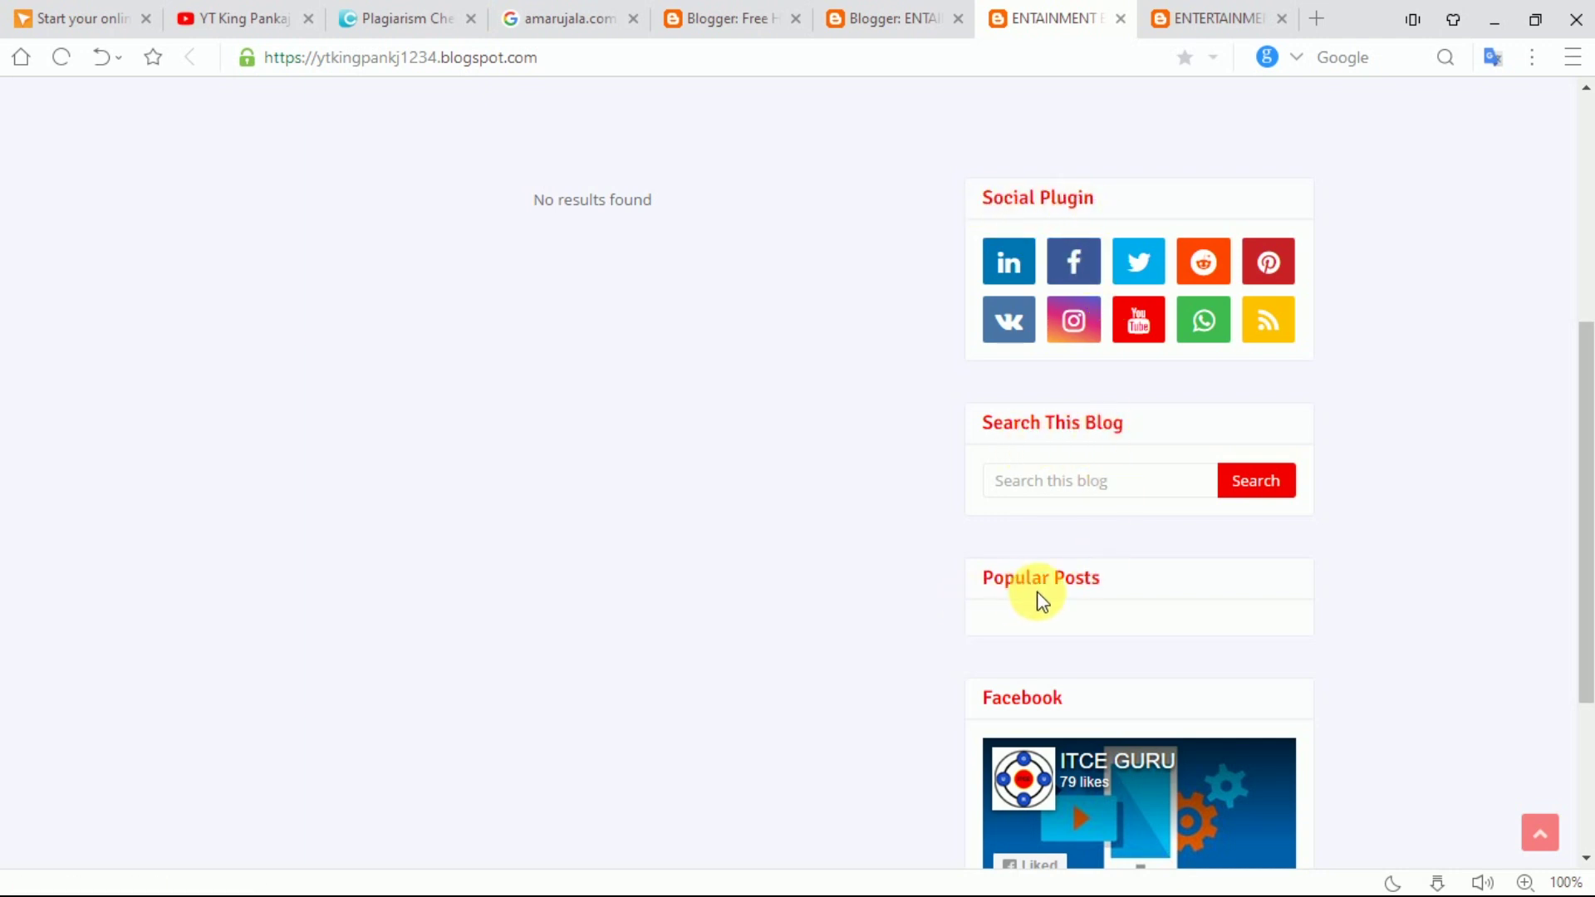
{"action": "scroll", "coordinate": [1104, 740], "scroll_direction": "down", "scroll_amount": 3}
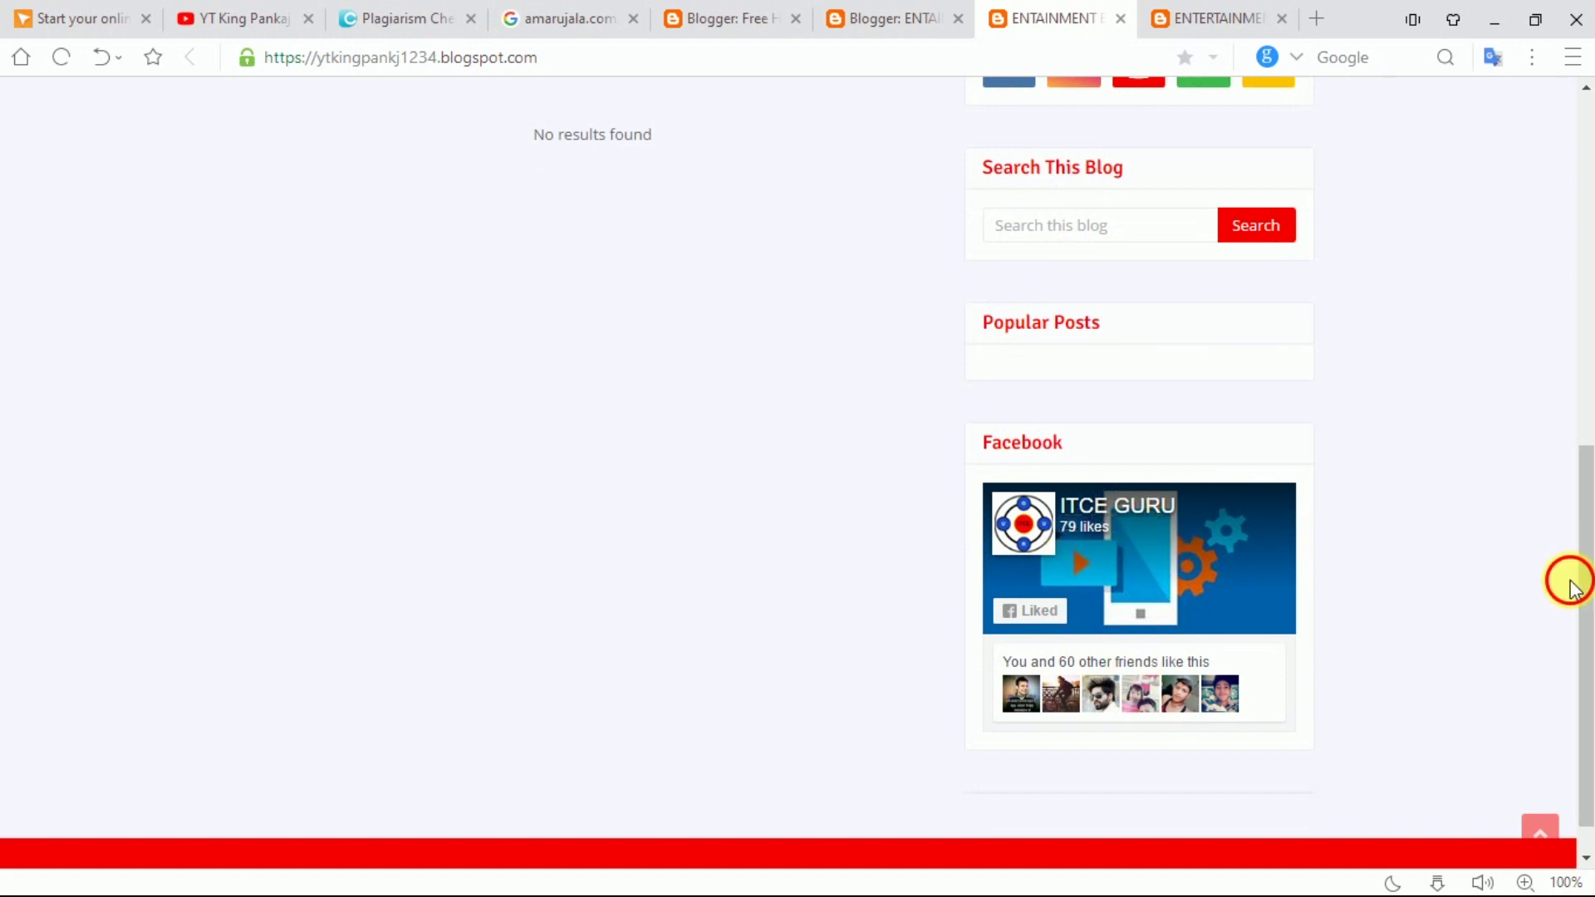
{"action": "scroll", "coordinate": [1328, 673], "scroll_direction": "down", "scroll_amount": 1}
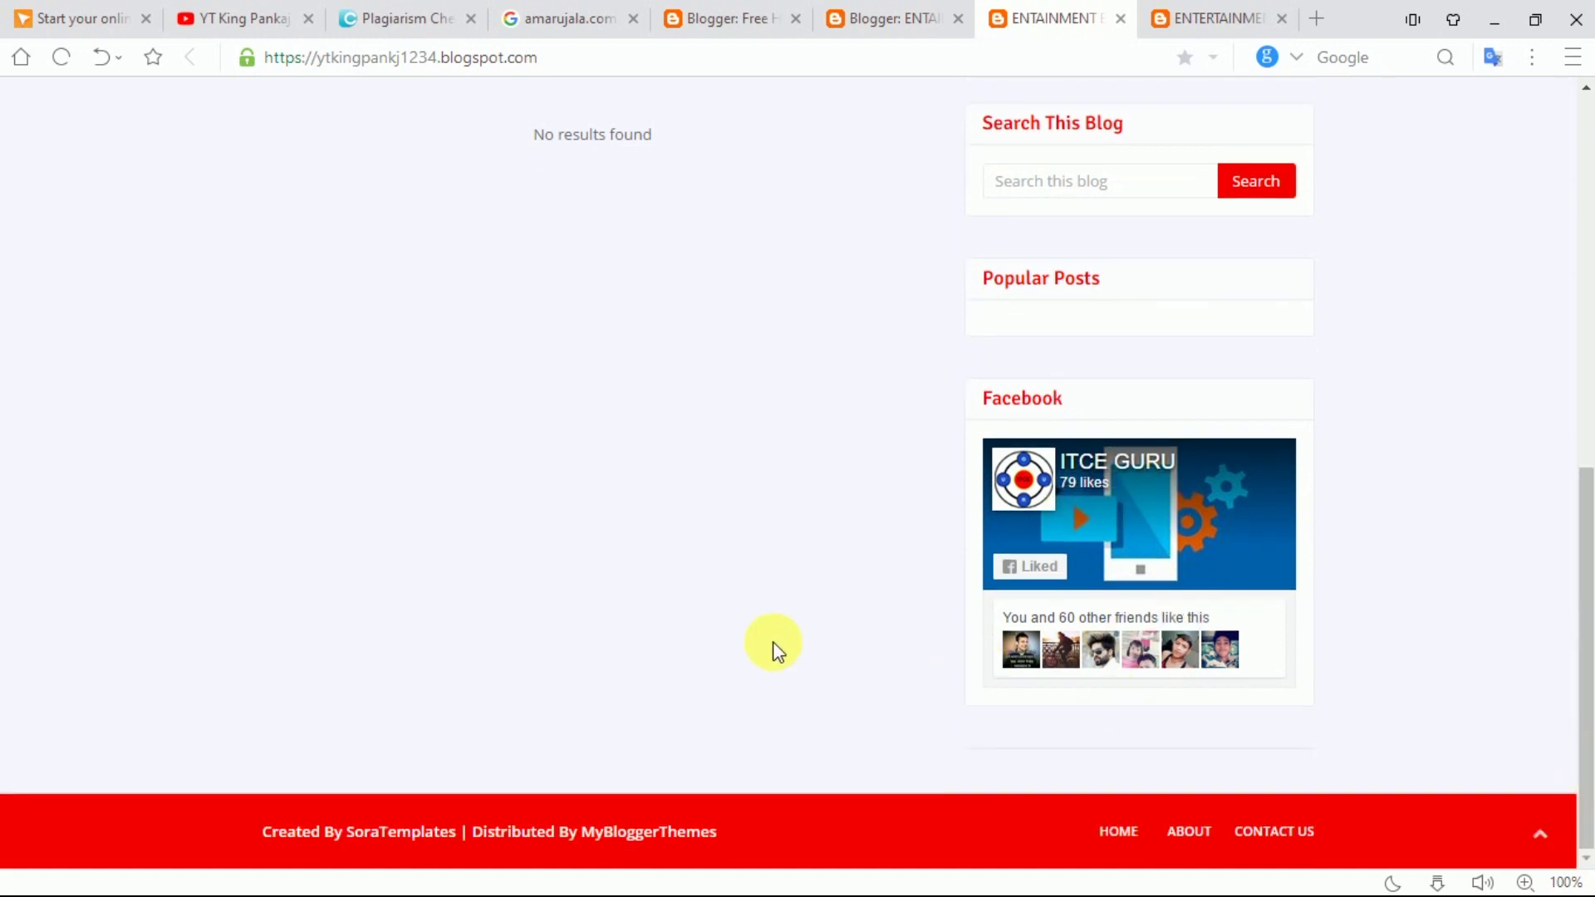
{"action": "scroll", "coordinate": [897, 332], "scroll_direction": "up", "scroll_amount": 6}
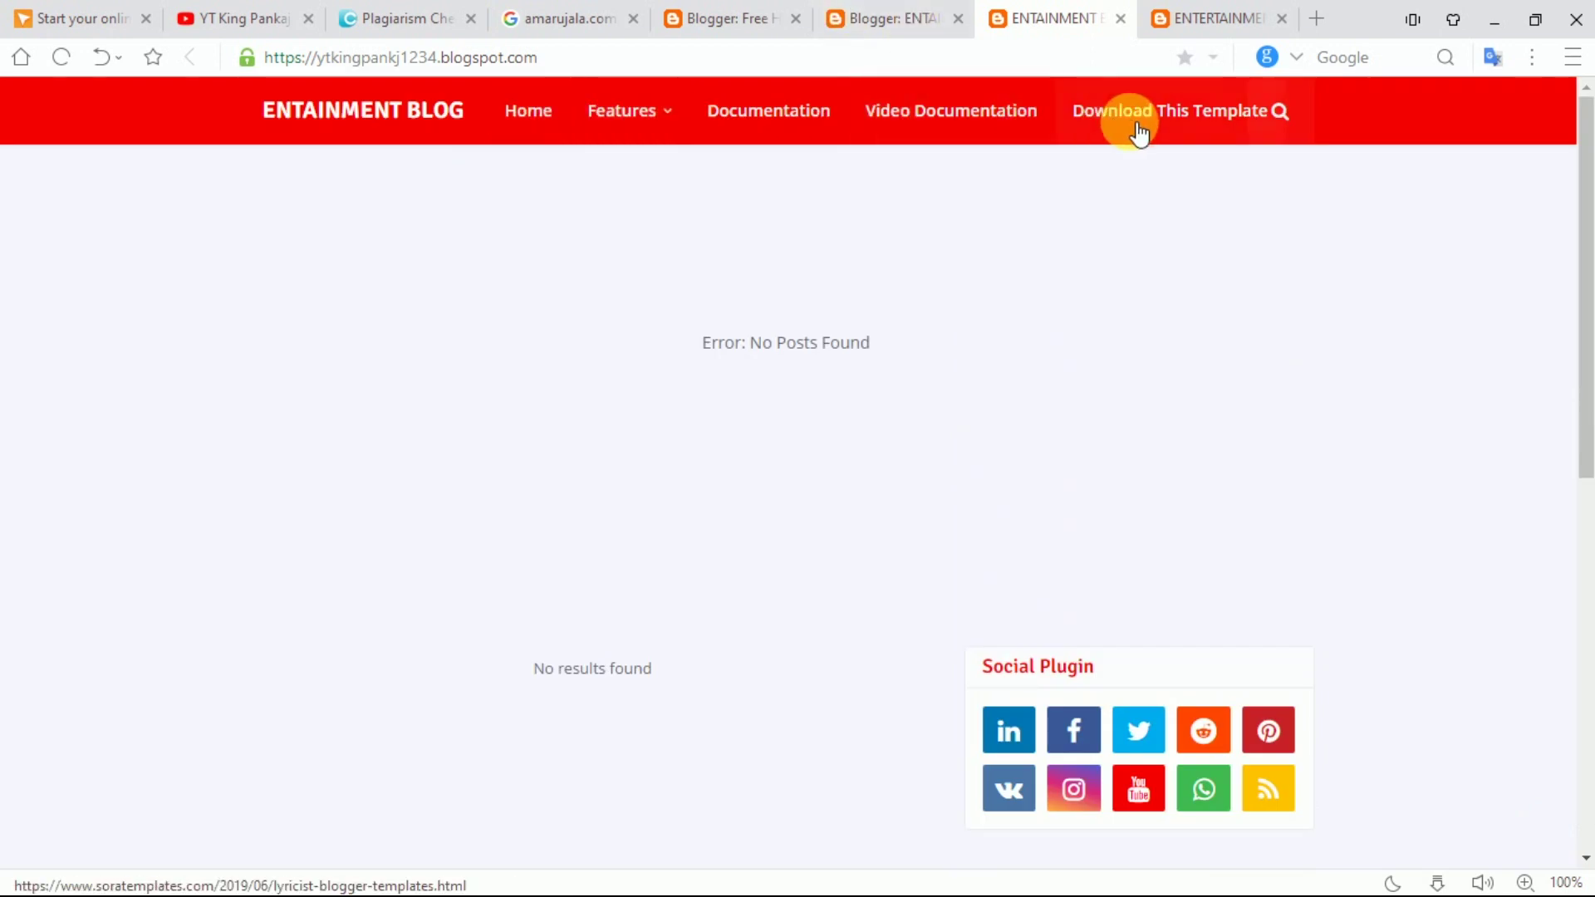
- In the layout's Main Menu link list, delete the Multi DropDown, DropDown 1 to 3, ShortCodes, SiteMap and Error Page links
{"action": "left_click", "coordinate": [899, 17]}
{"action": "left_click_drag", "start_coordinate": [1586, 498], "coordinate": [1581, 375]}
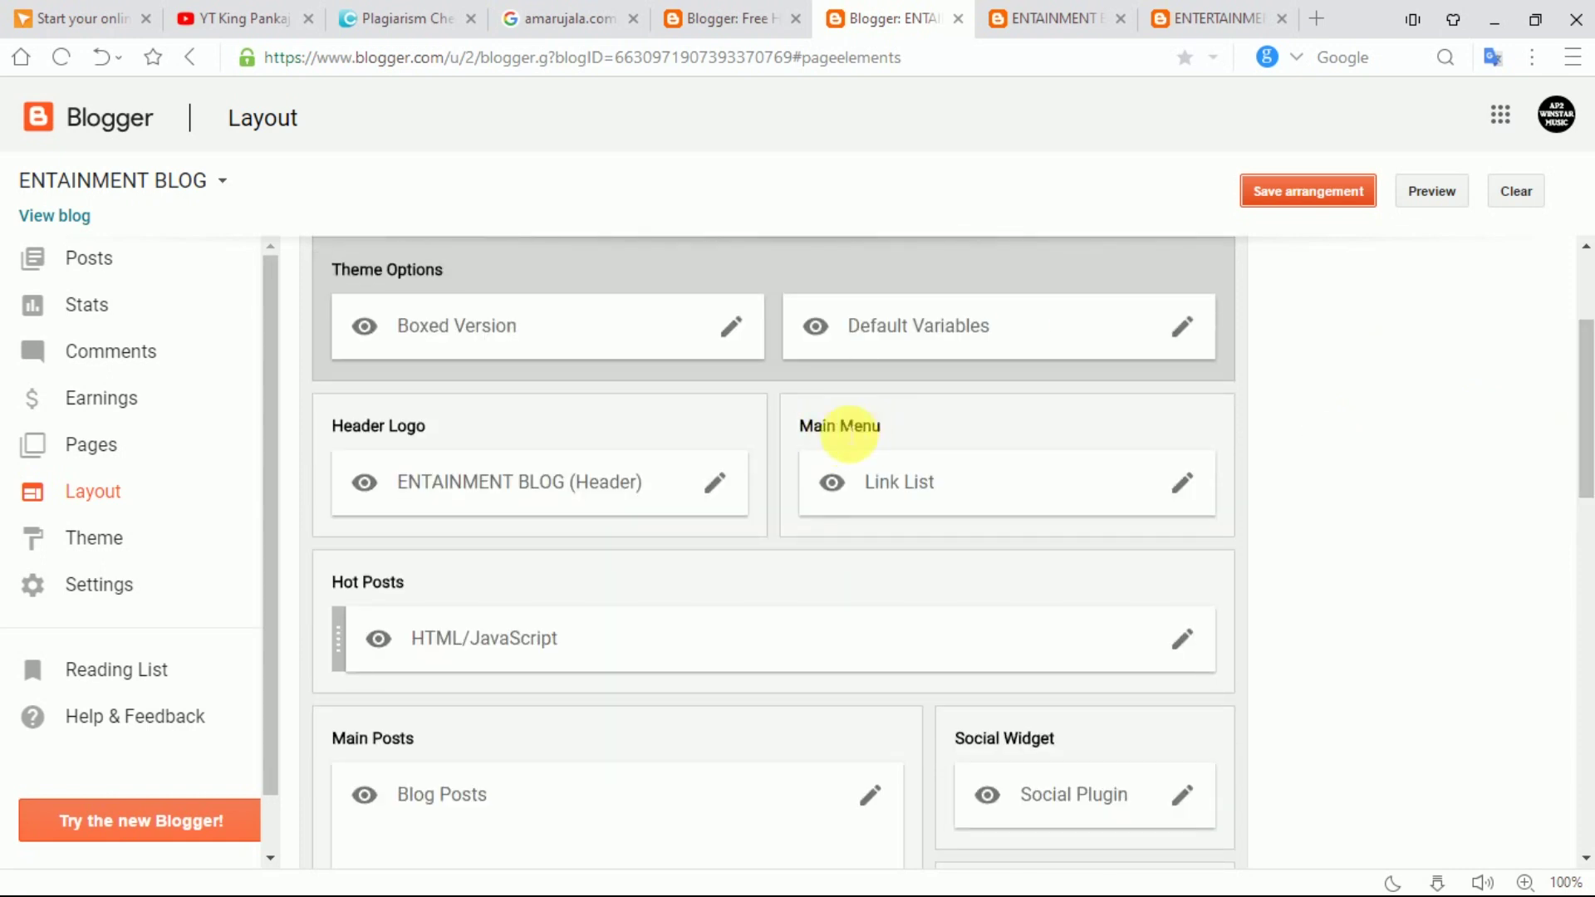
{"action": "left_click", "coordinate": [1183, 485]}
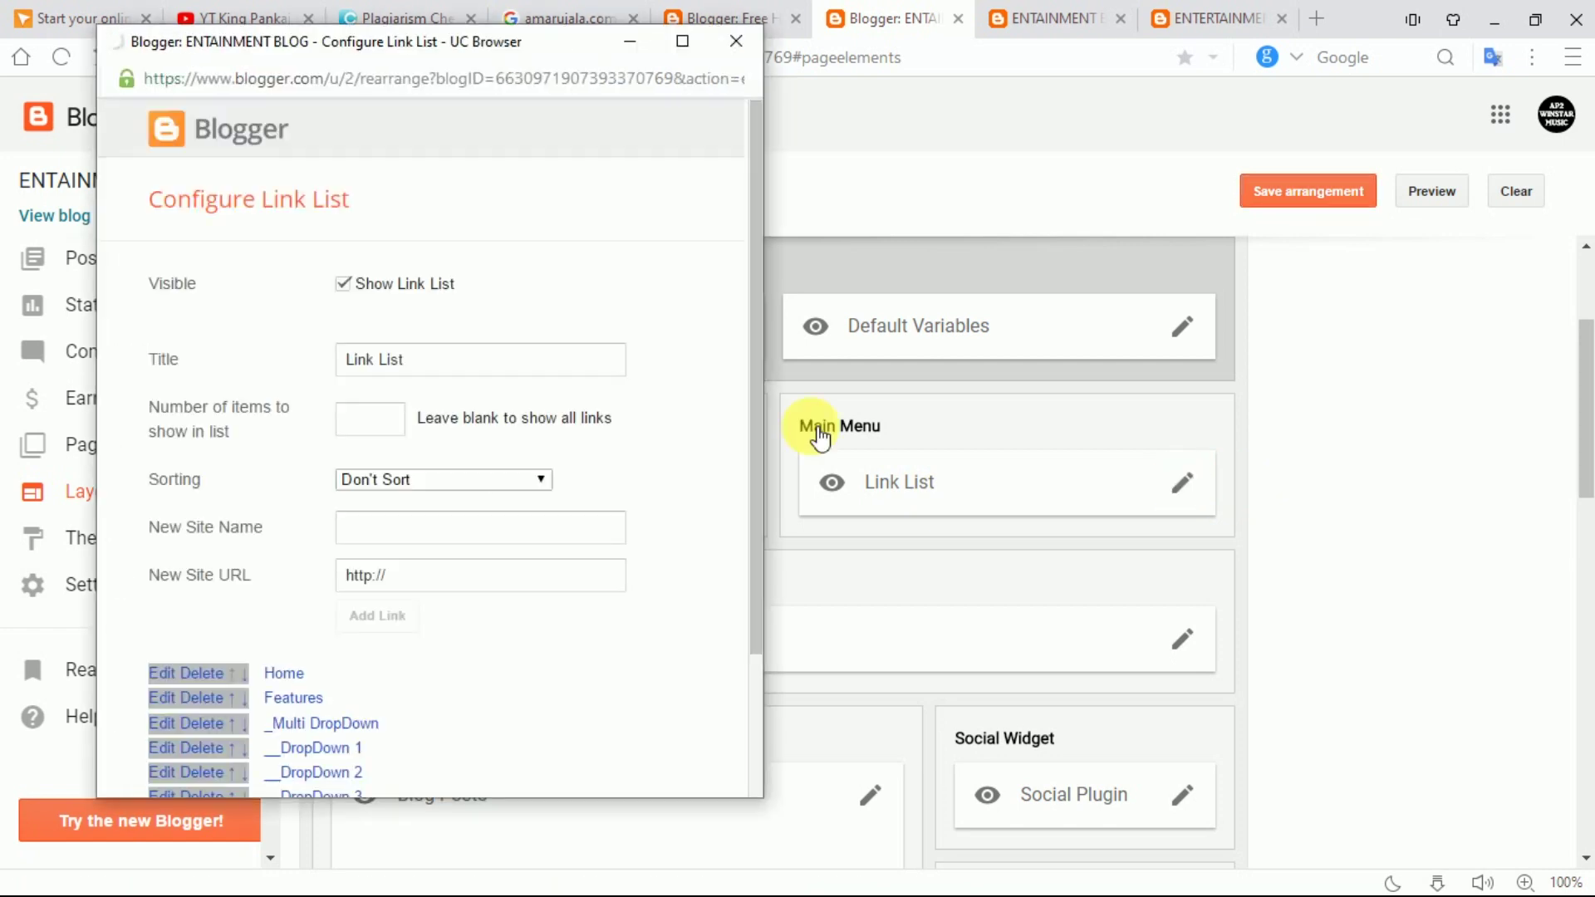
{"action": "scroll", "coordinate": [383, 562], "scroll_direction": "down", "scroll_amount": 3}
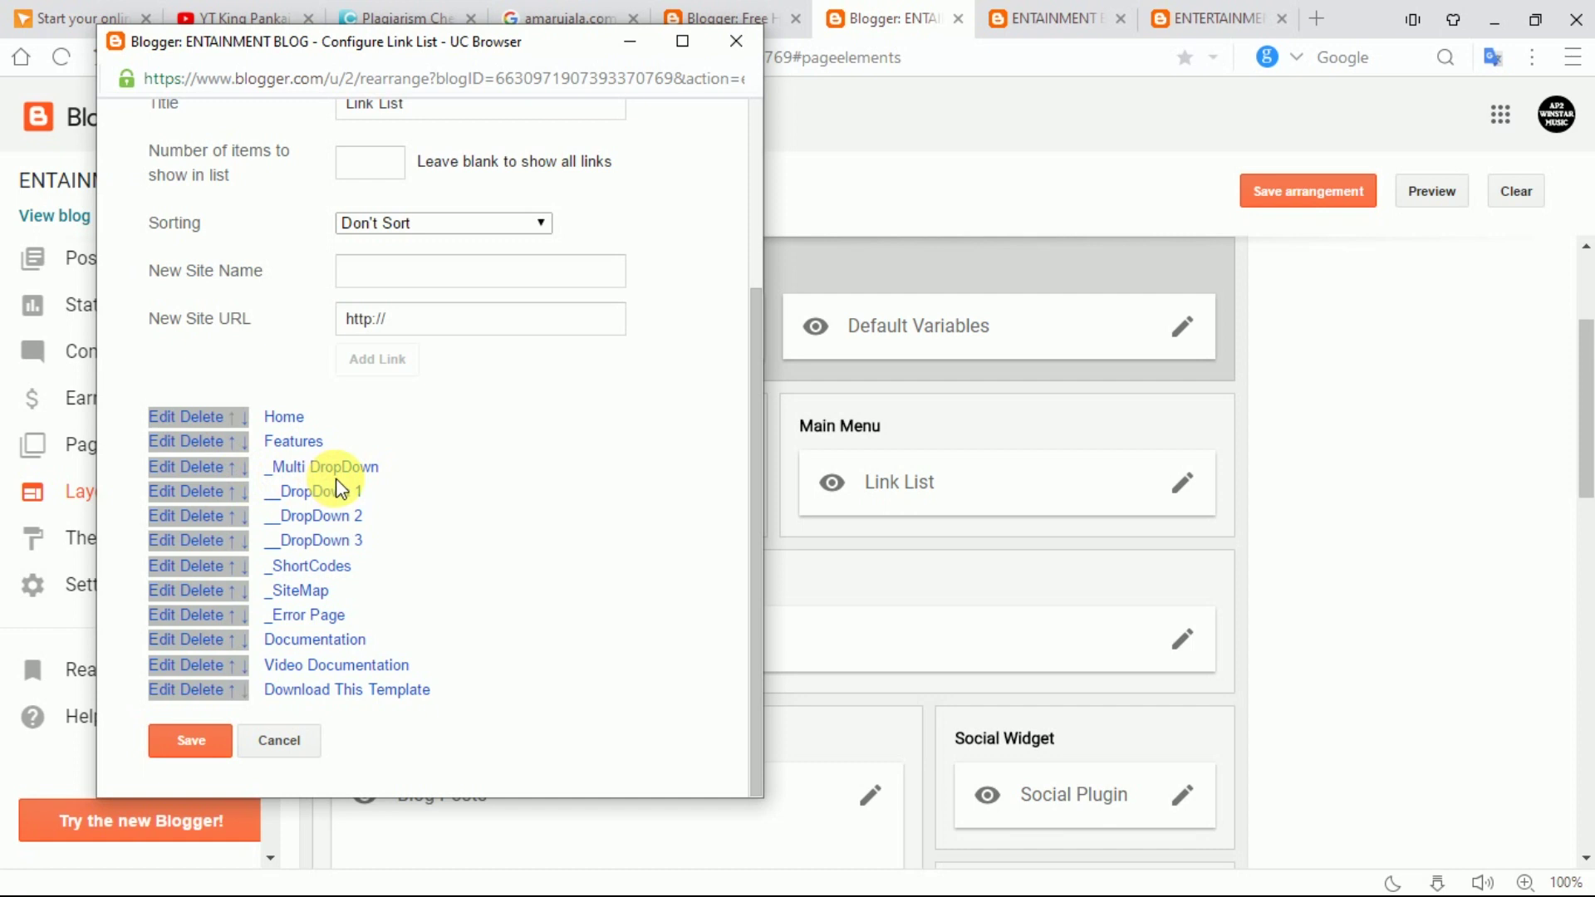
{"action": "left_click", "coordinate": [204, 467]}
{"action": "left_click", "coordinate": [208, 495]}
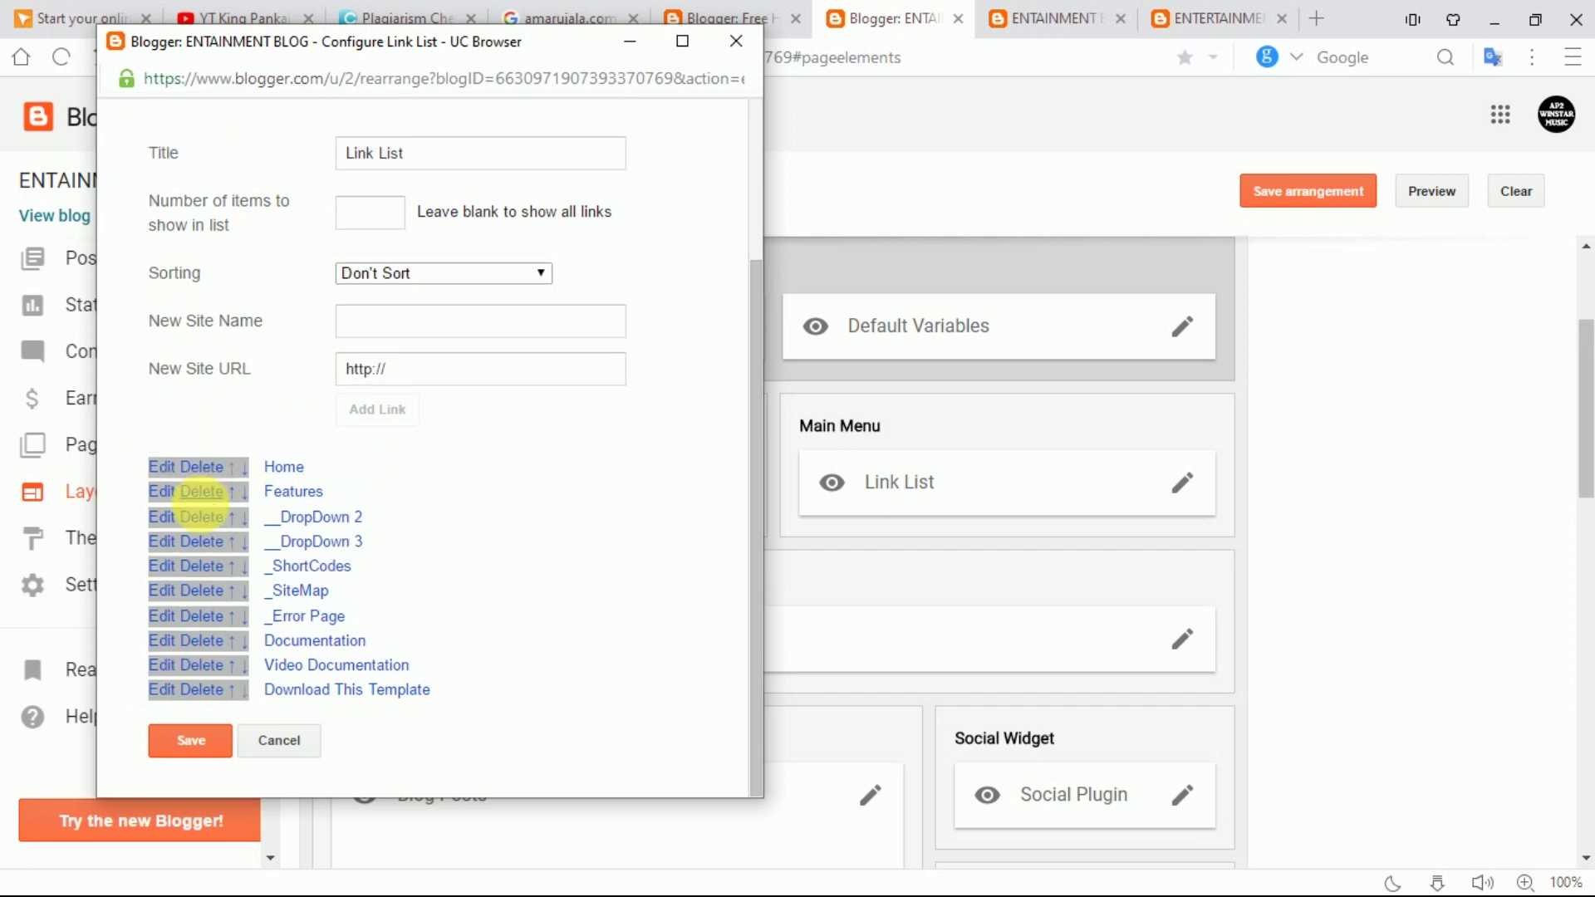
{"action": "left_click", "coordinate": [208, 521]}
{"action": "left_click", "coordinate": [211, 542]}
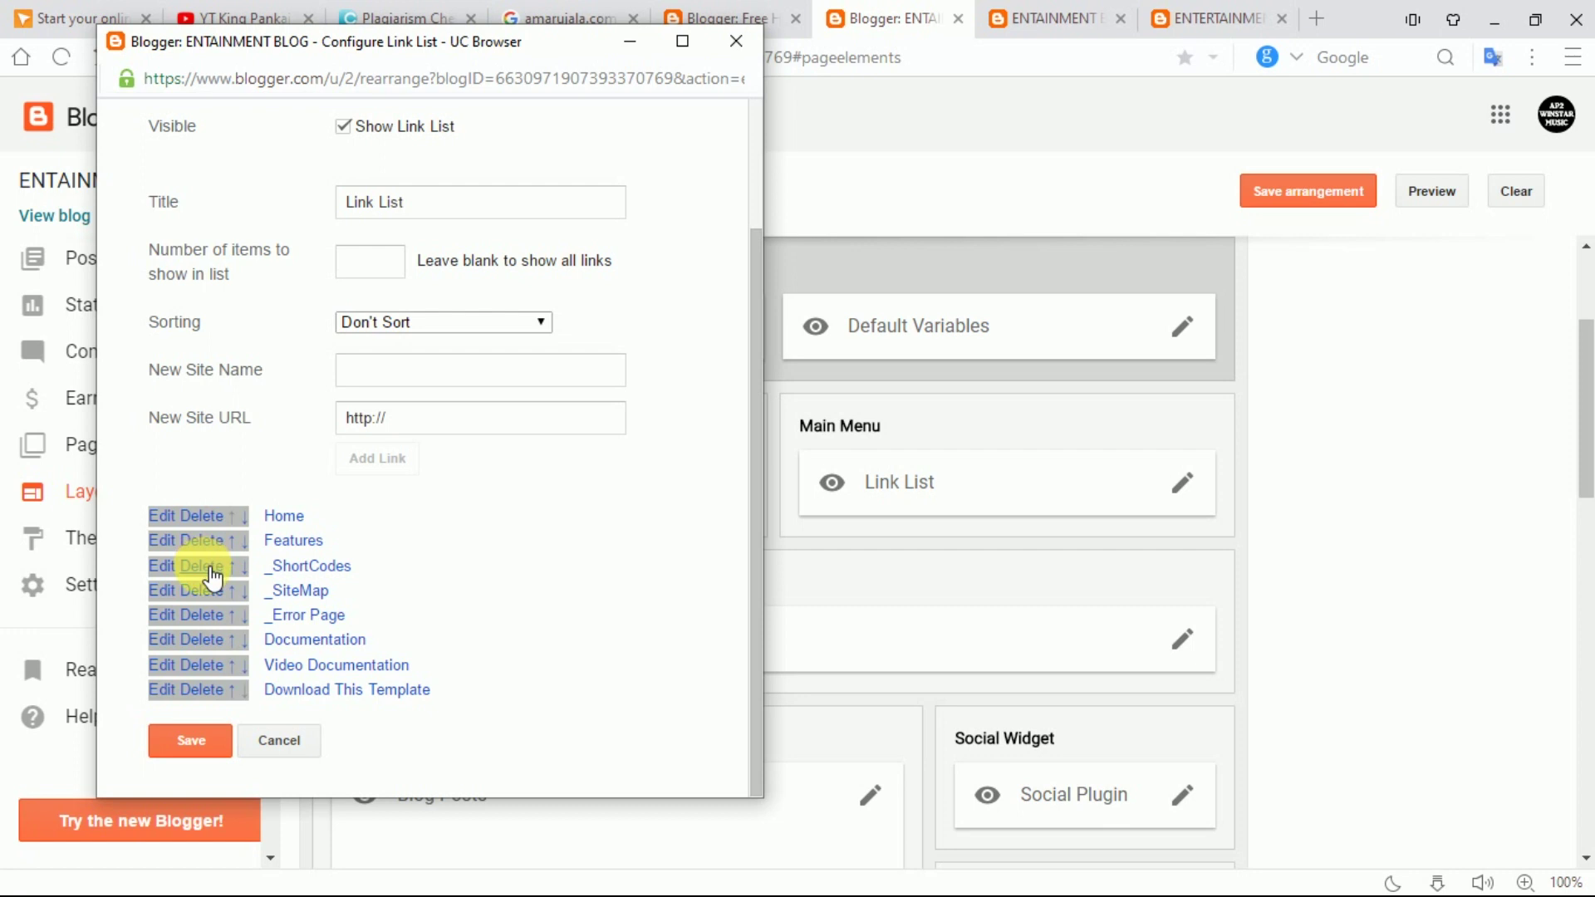
{"action": "left_click", "coordinate": [205, 566]}
{"action": "left_click", "coordinate": [201, 590]}
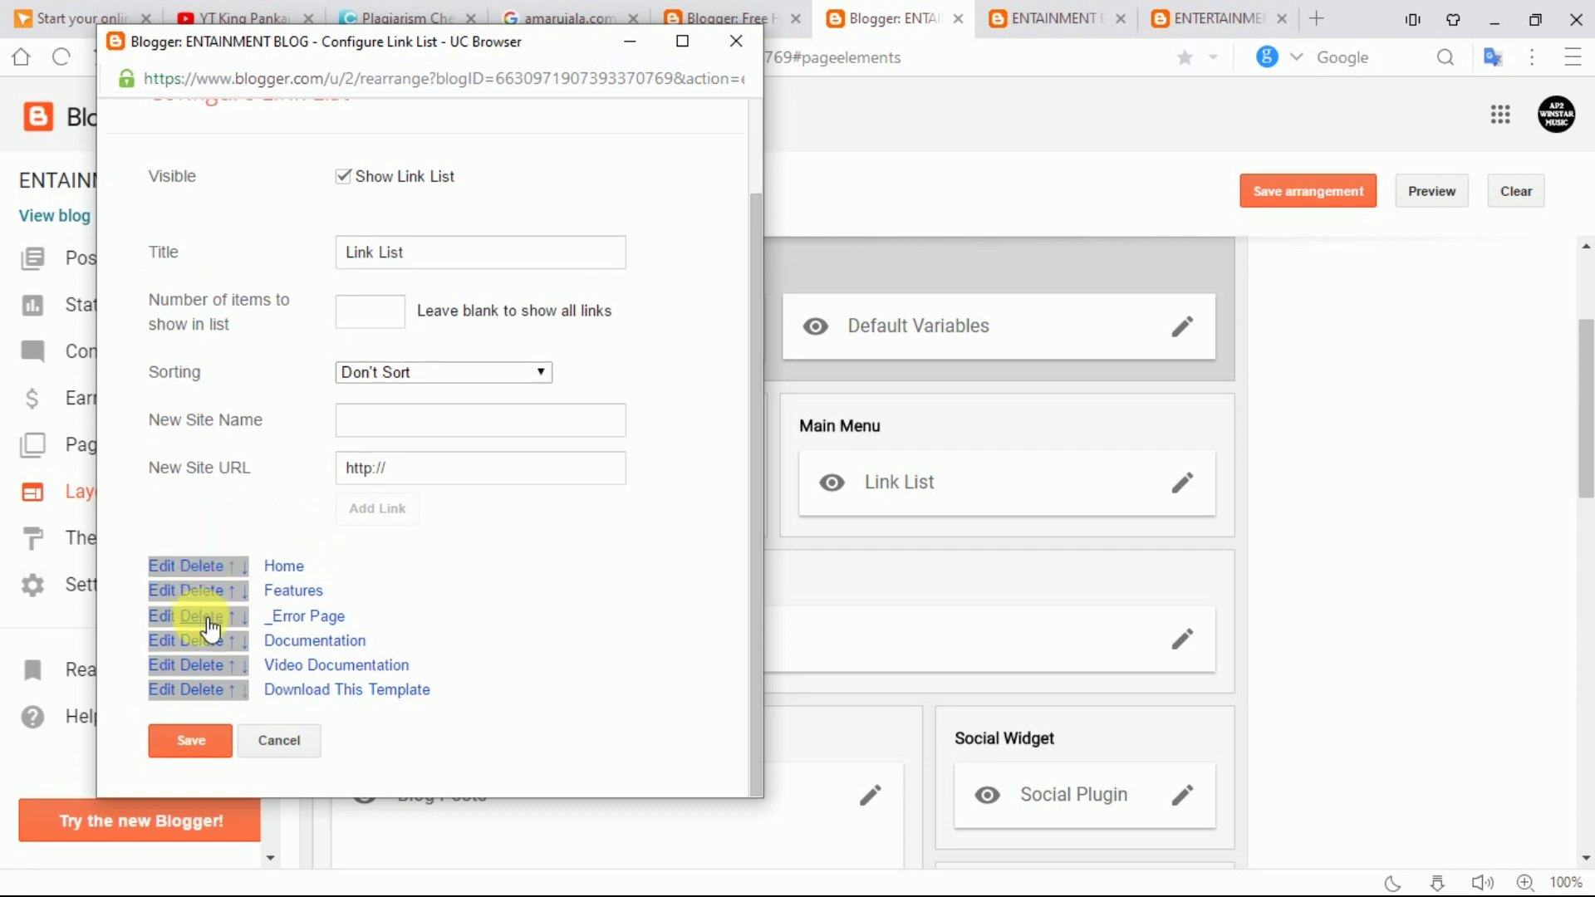
{"action": "left_click", "coordinate": [200, 615]}
- Rename the Features link as HINDI JOKES and the Documentation link as SAYARI in the link list
{"action": "left_click", "coordinate": [165, 619]}
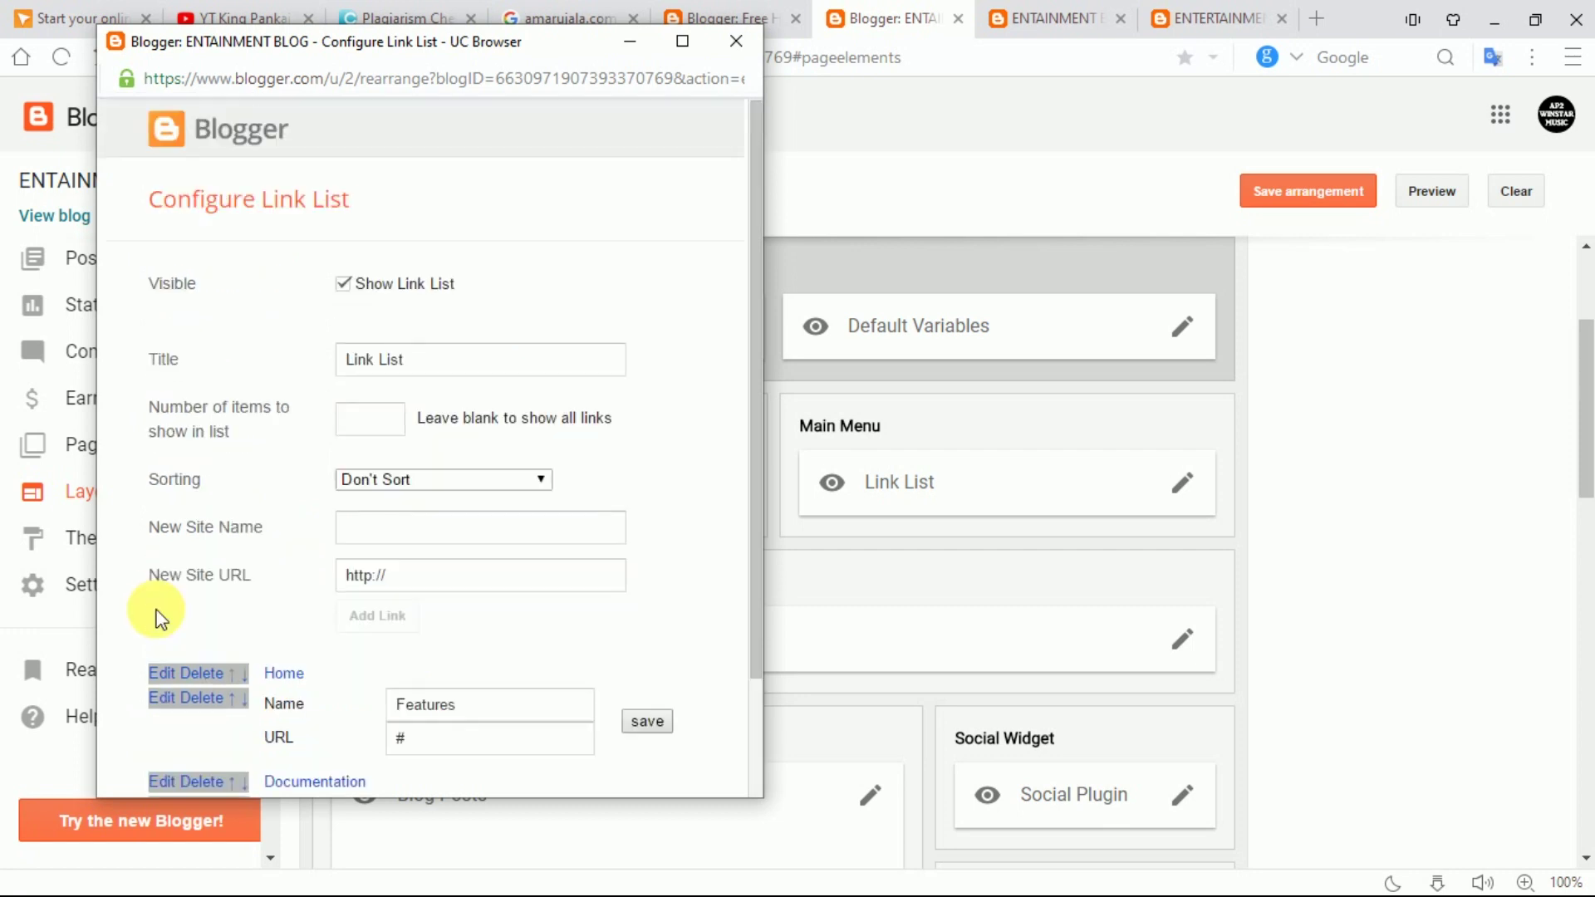
{"action": "left_click_drag", "start_coordinate": [452, 702], "coordinate": [347, 710]}
{"action": "key", "text": "BackSpace"}
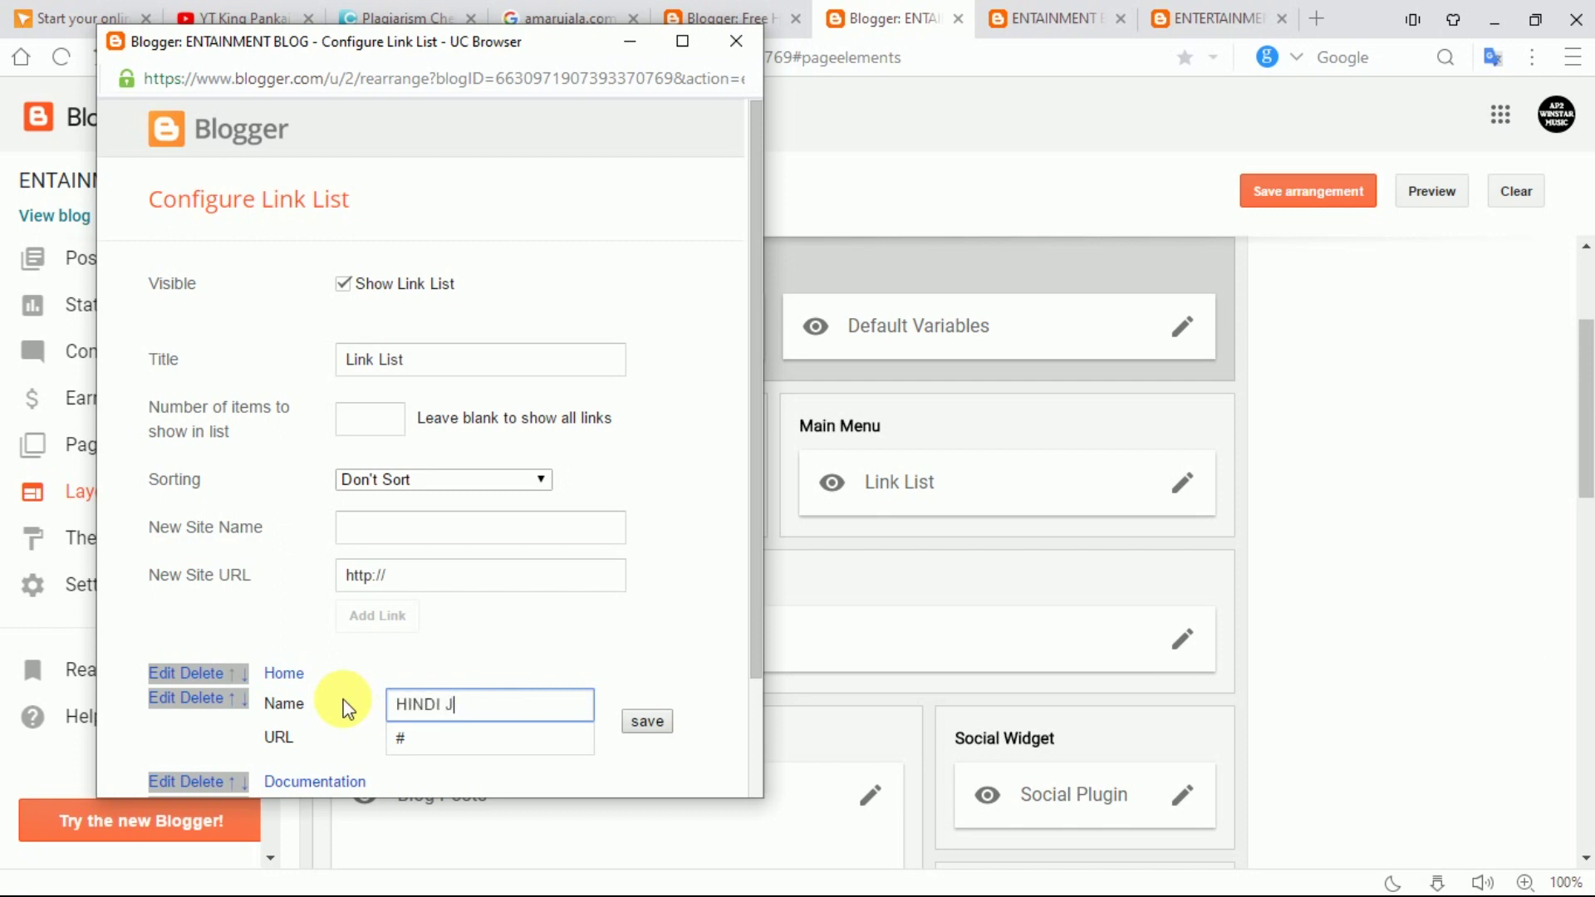
{"action": "left_click", "coordinate": [645, 722]}
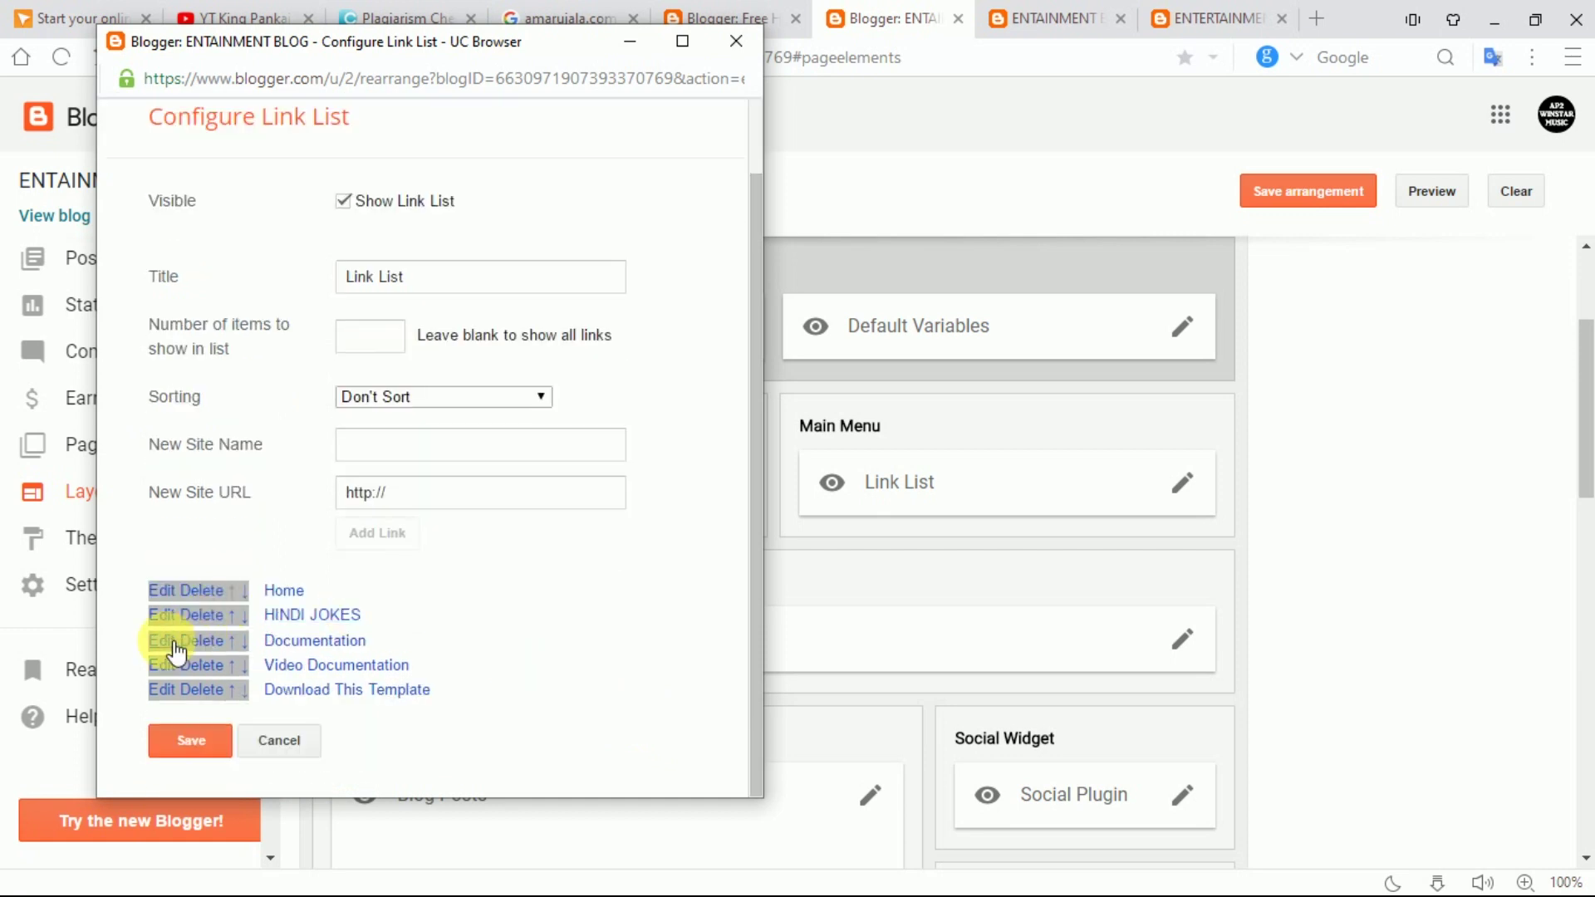
{"action": "left_click", "coordinate": [166, 641]}
{"action": "left_click_drag", "start_coordinate": [499, 722], "coordinate": [328, 755]}
{"action": "key", "text": "BackSpace"}
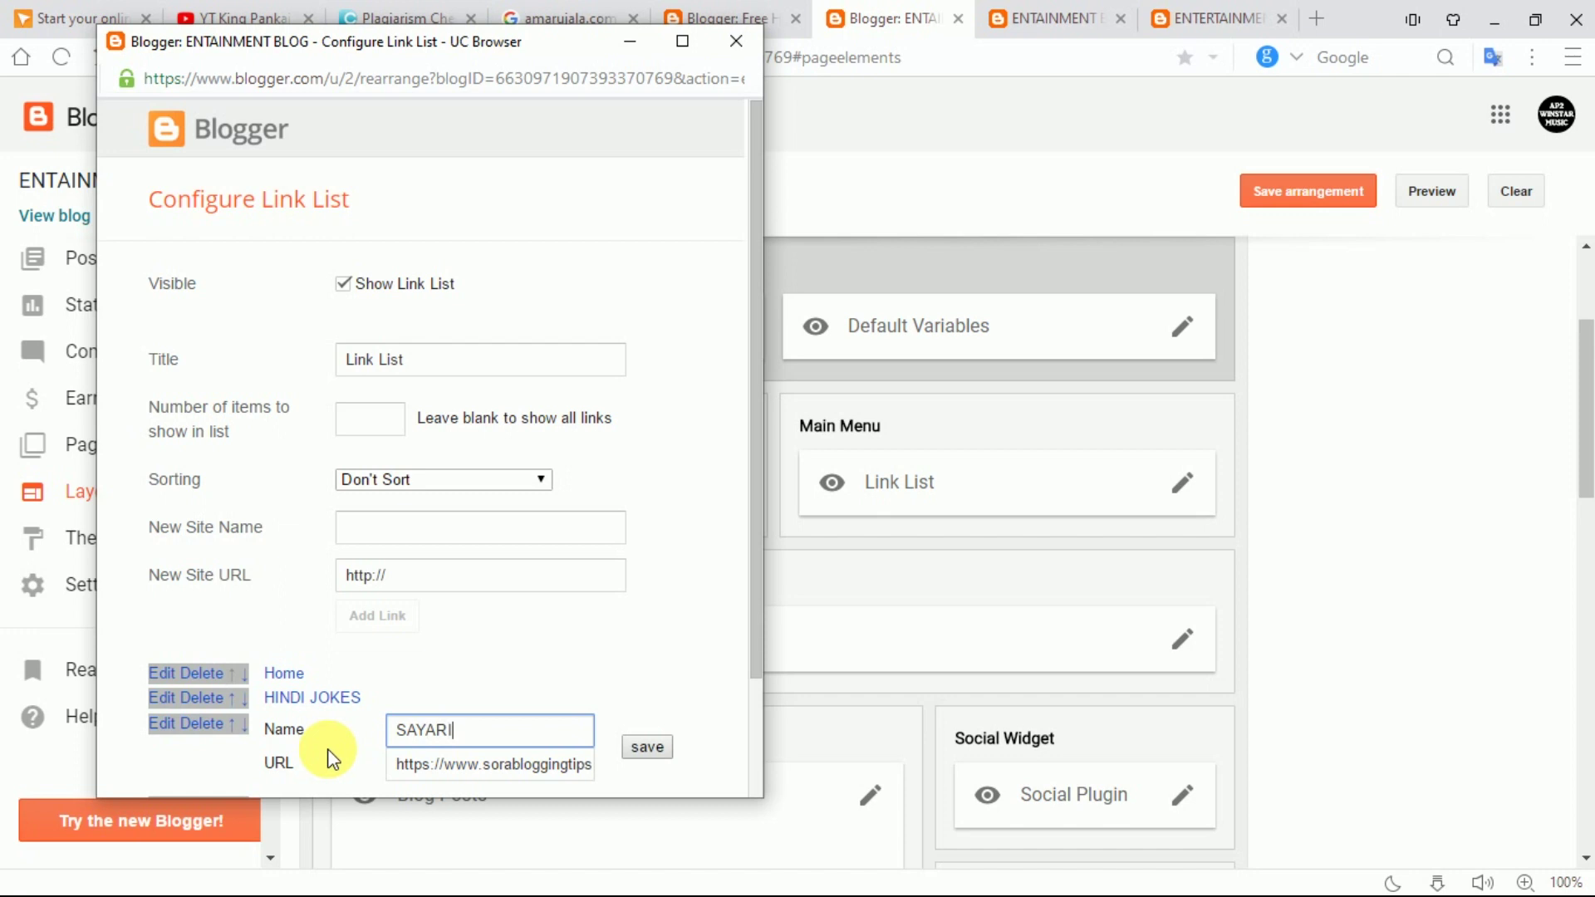
{"action": "left_click", "coordinate": [647, 746]}
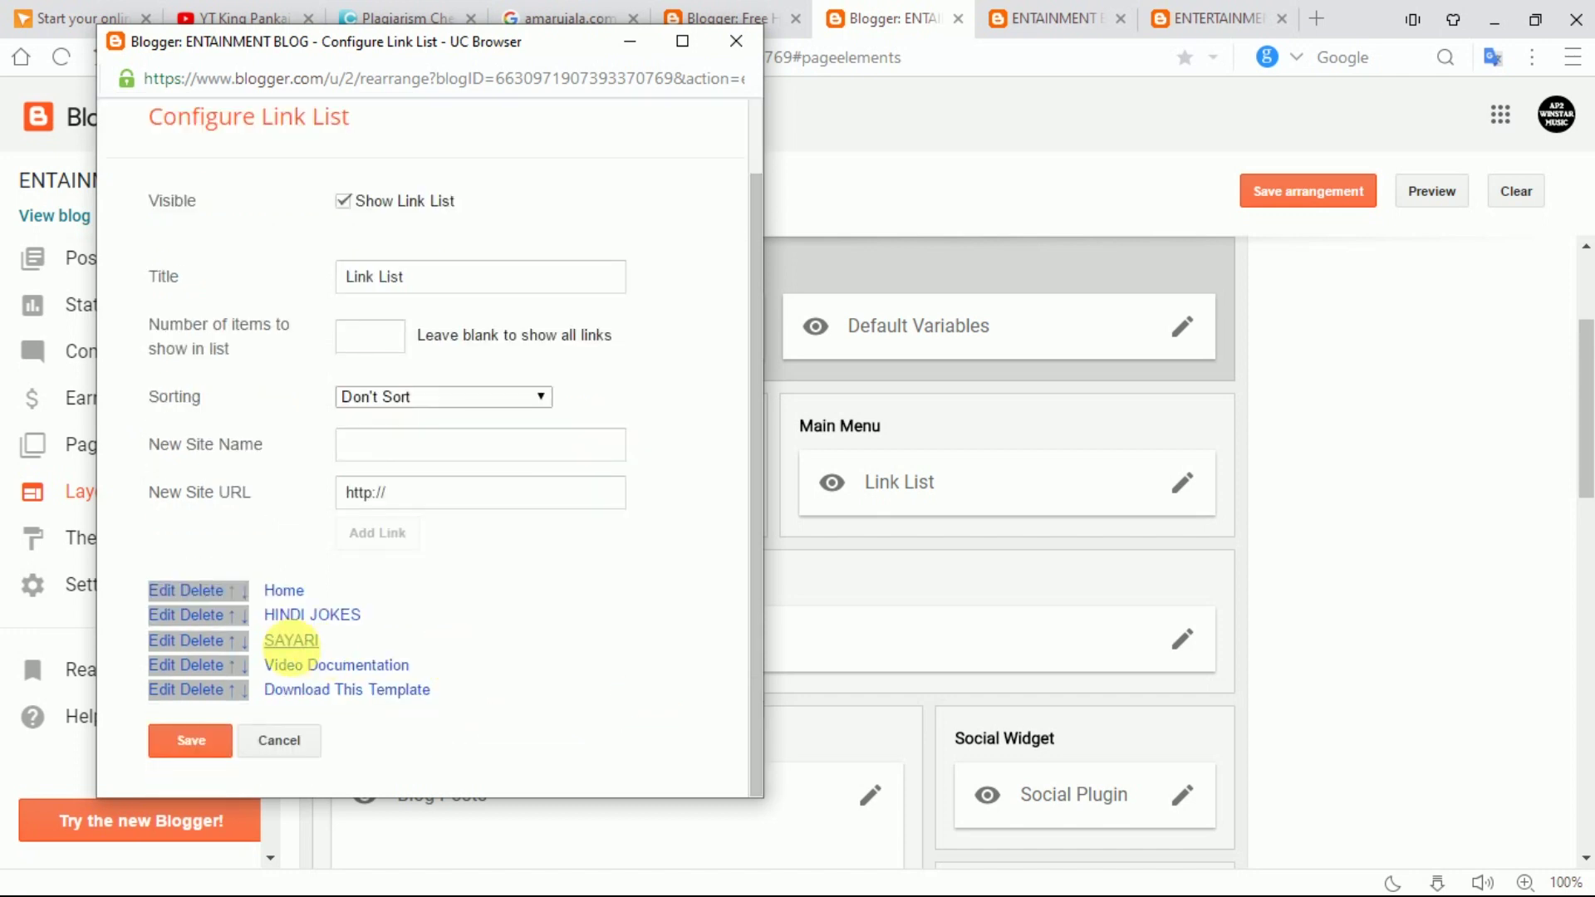
- Rename the Video Documentation link as MOTIVATIONAL QUOTES
{"action": "left_click", "coordinate": [172, 664]}
{"action": "left_click", "coordinate": [513, 756]}
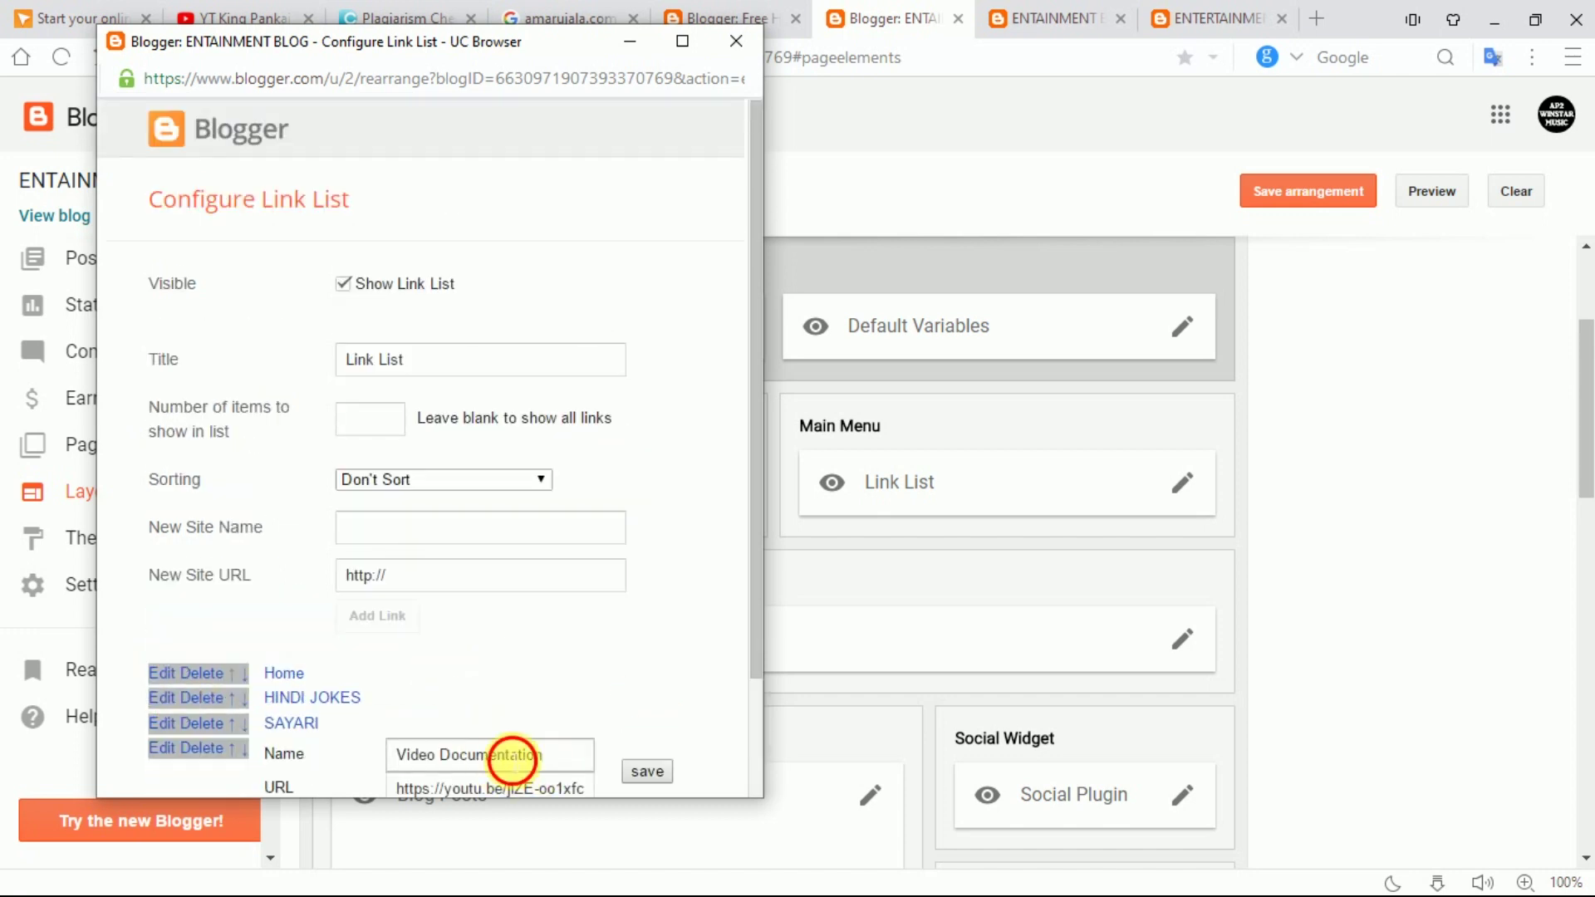
{"action": "left_click_drag", "start_coordinate": [513, 755], "coordinate": [347, 743]}
{"action": "type", "text": "h"}
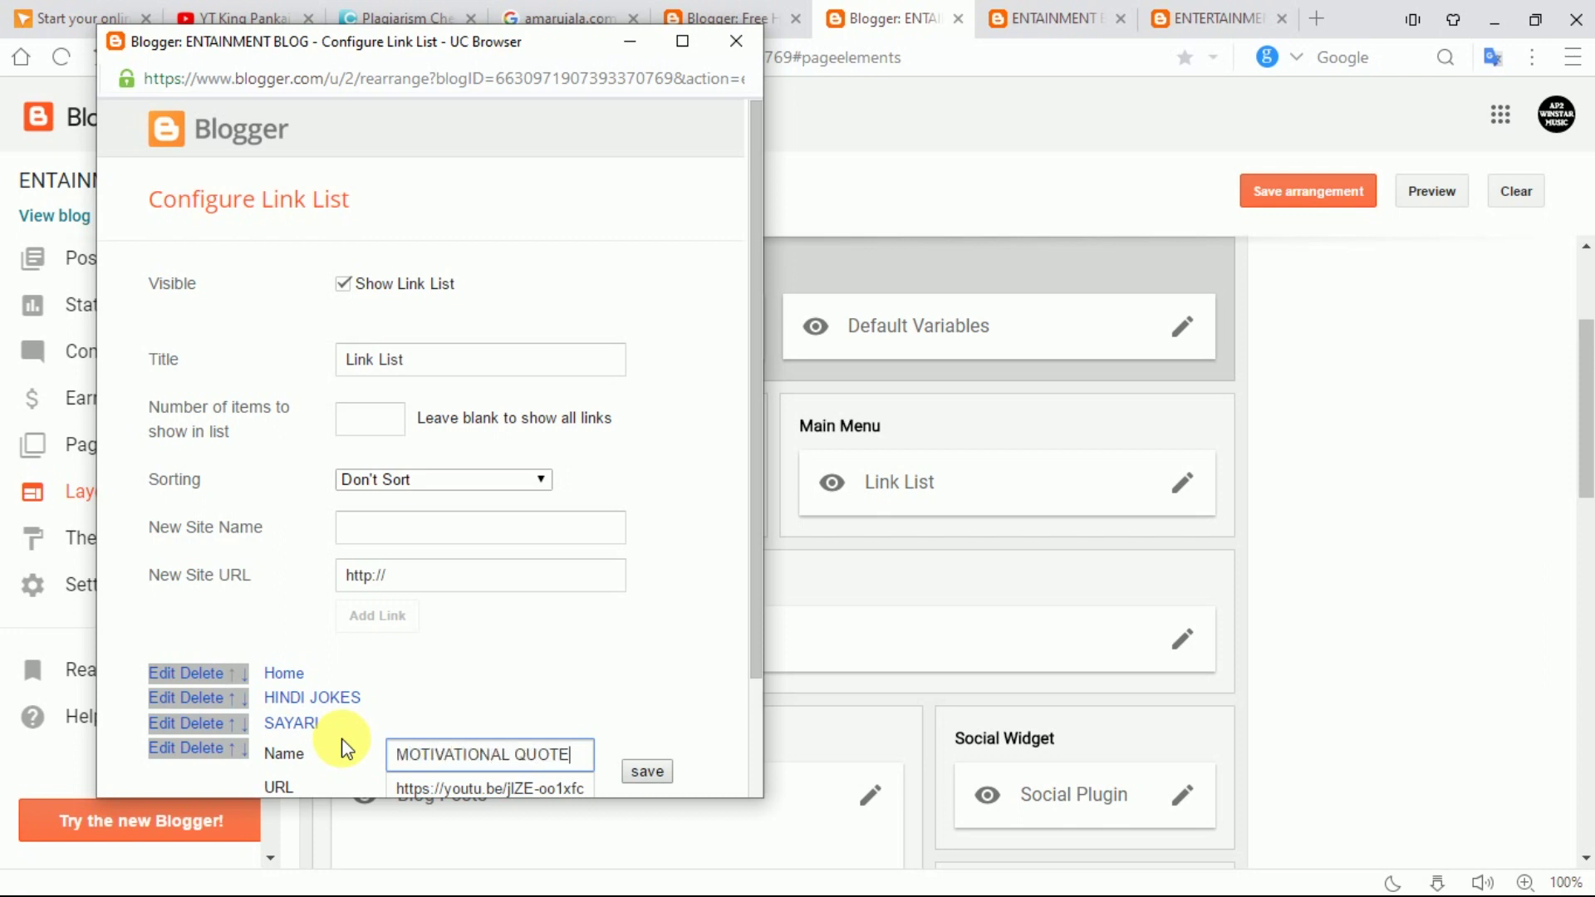
{"action": "left_click", "coordinate": [644, 776]}
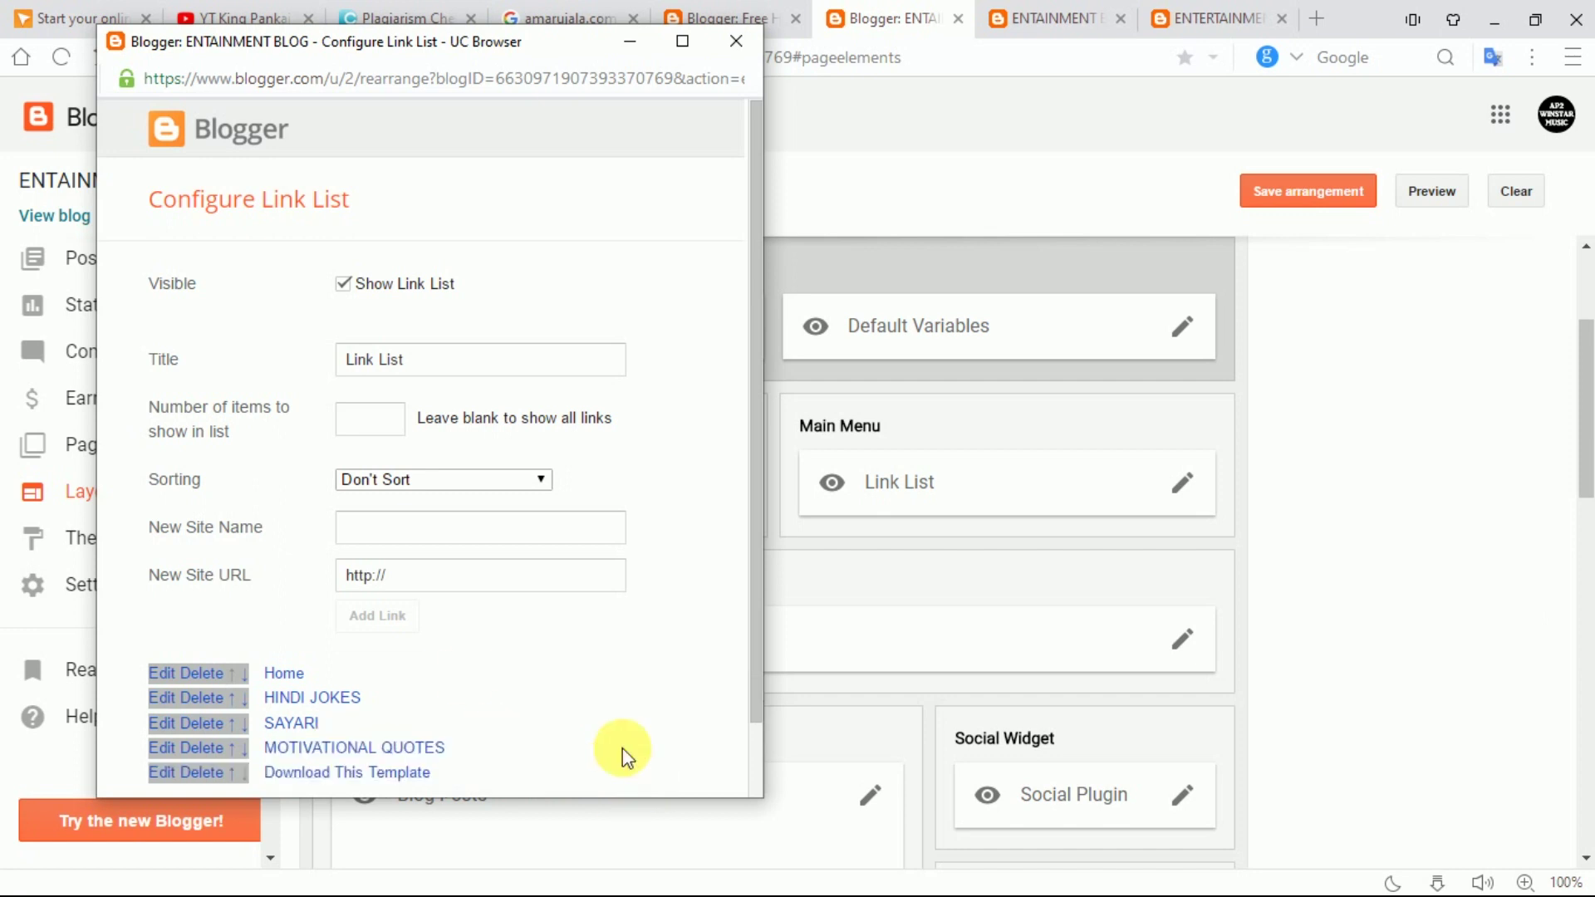
- Rename the Download This Template link as WHATSAPP STATUS and save the link list gadget
{"action": "scroll", "coordinate": [458, 675], "scroll_direction": "down", "scroll_amount": 1}
{"action": "scroll", "coordinate": [458, 674], "scroll_direction": "down", "scroll_amount": 1}
{"action": "left_click", "coordinate": [176, 692]}
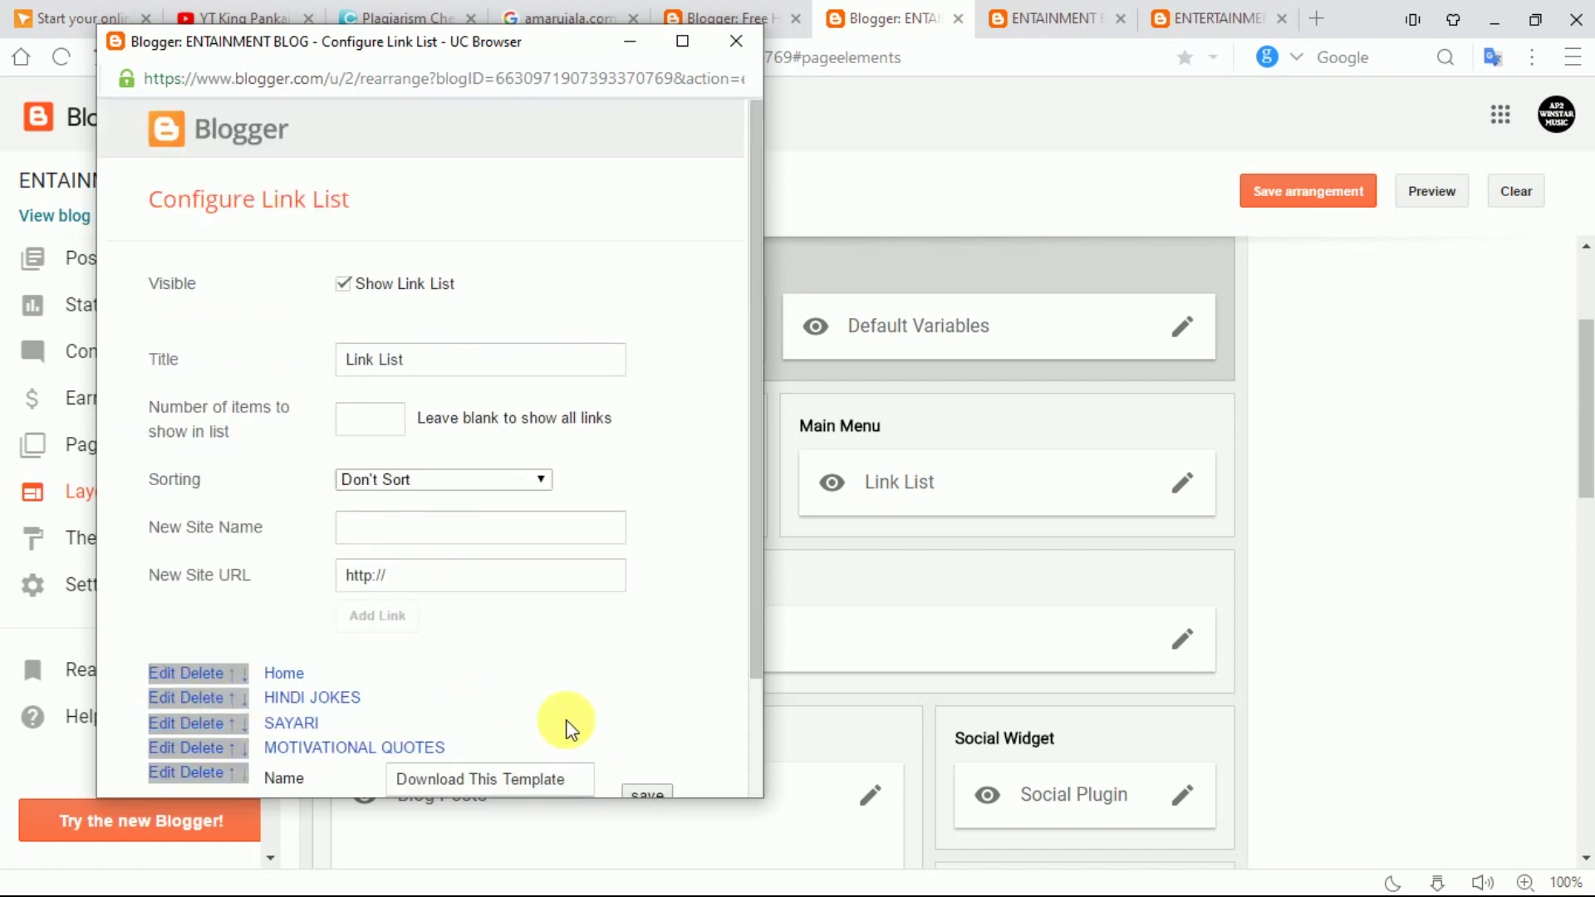
{"action": "scroll", "coordinate": [550, 748], "scroll_direction": "down", "scroll_amount": 3}
{"action": "left_click_drag", "start_coordinate": [565, 638], "coordinate": [336, 639]}
{"action": "key", "text": "BackSpace"}
{"action": "type", "text": "WHATSAPP STATUS"}
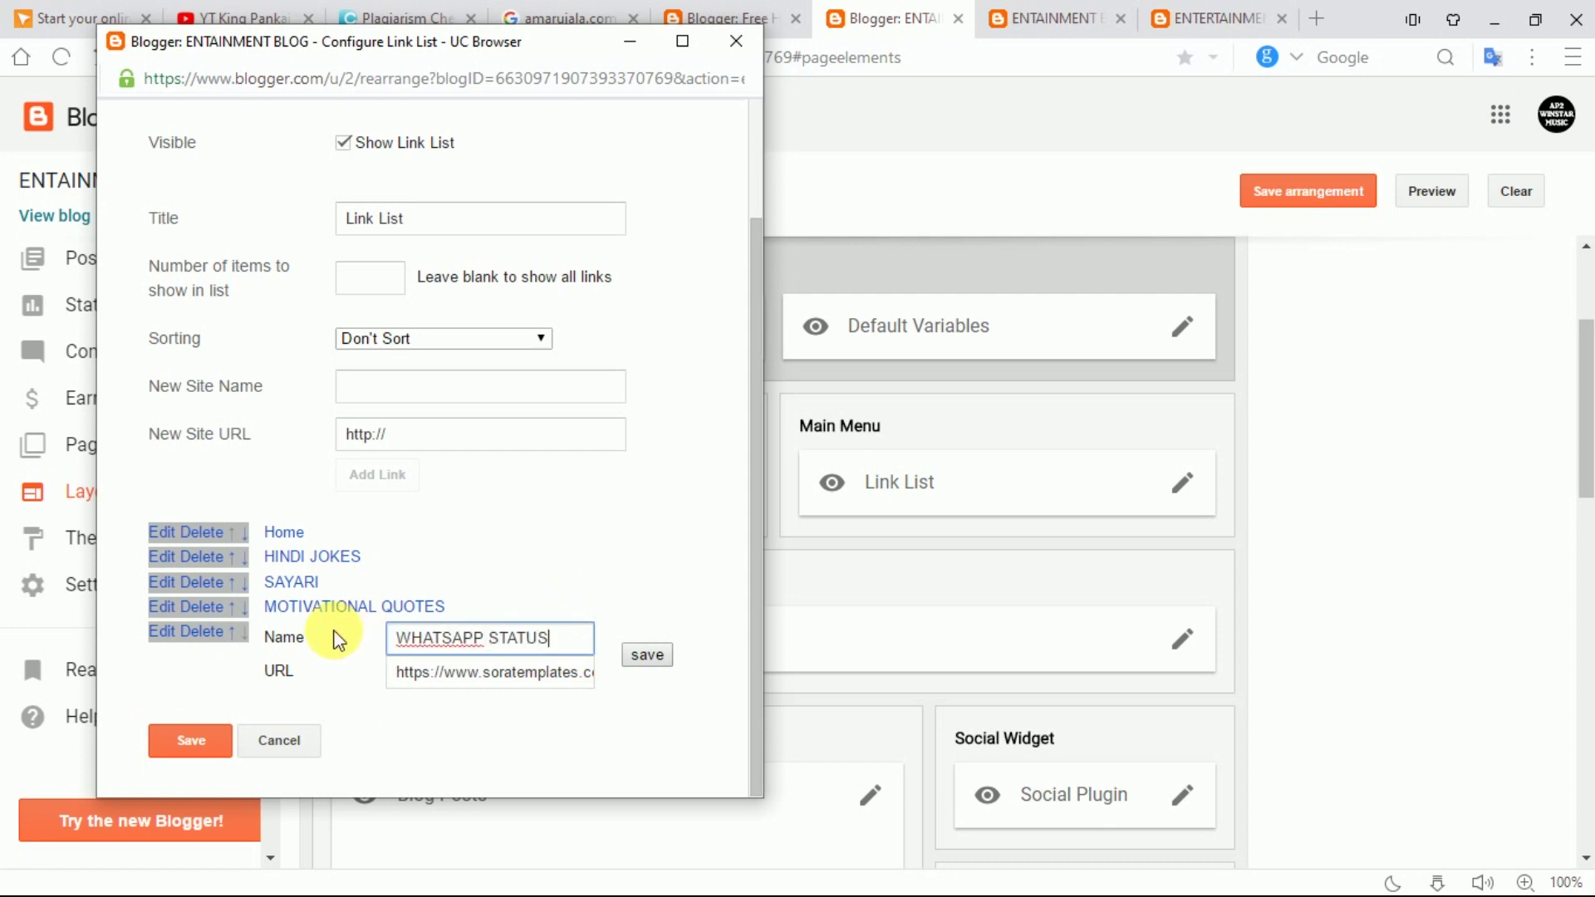
{"action": "left_click", "coordinate": [646, 654]}
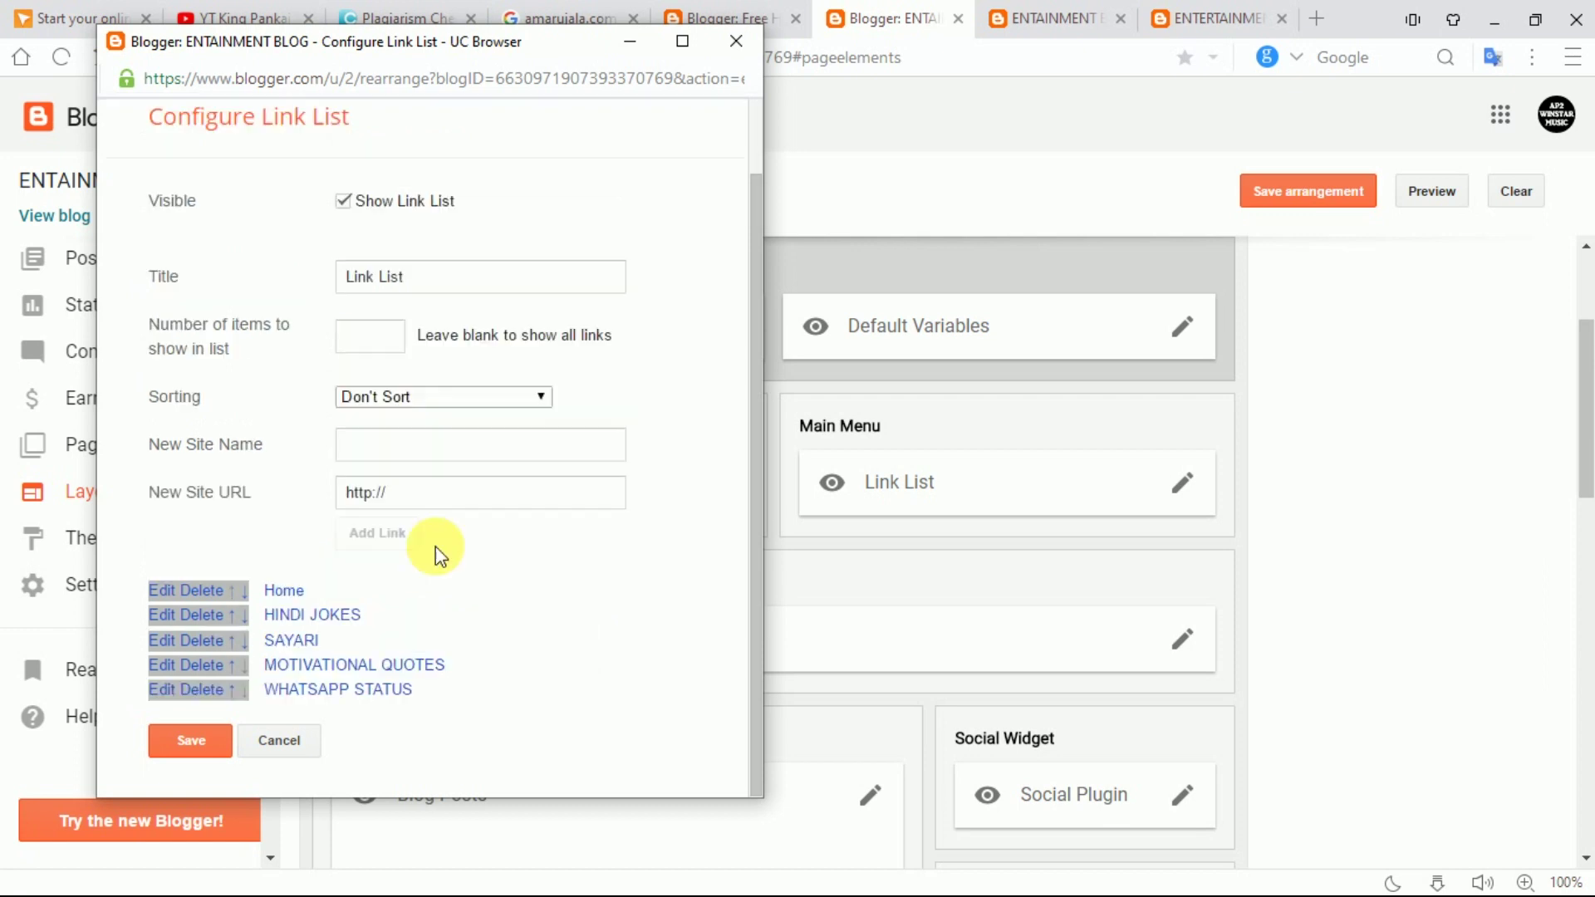
{"action": "left_click", "coordinate": [181, 748]}
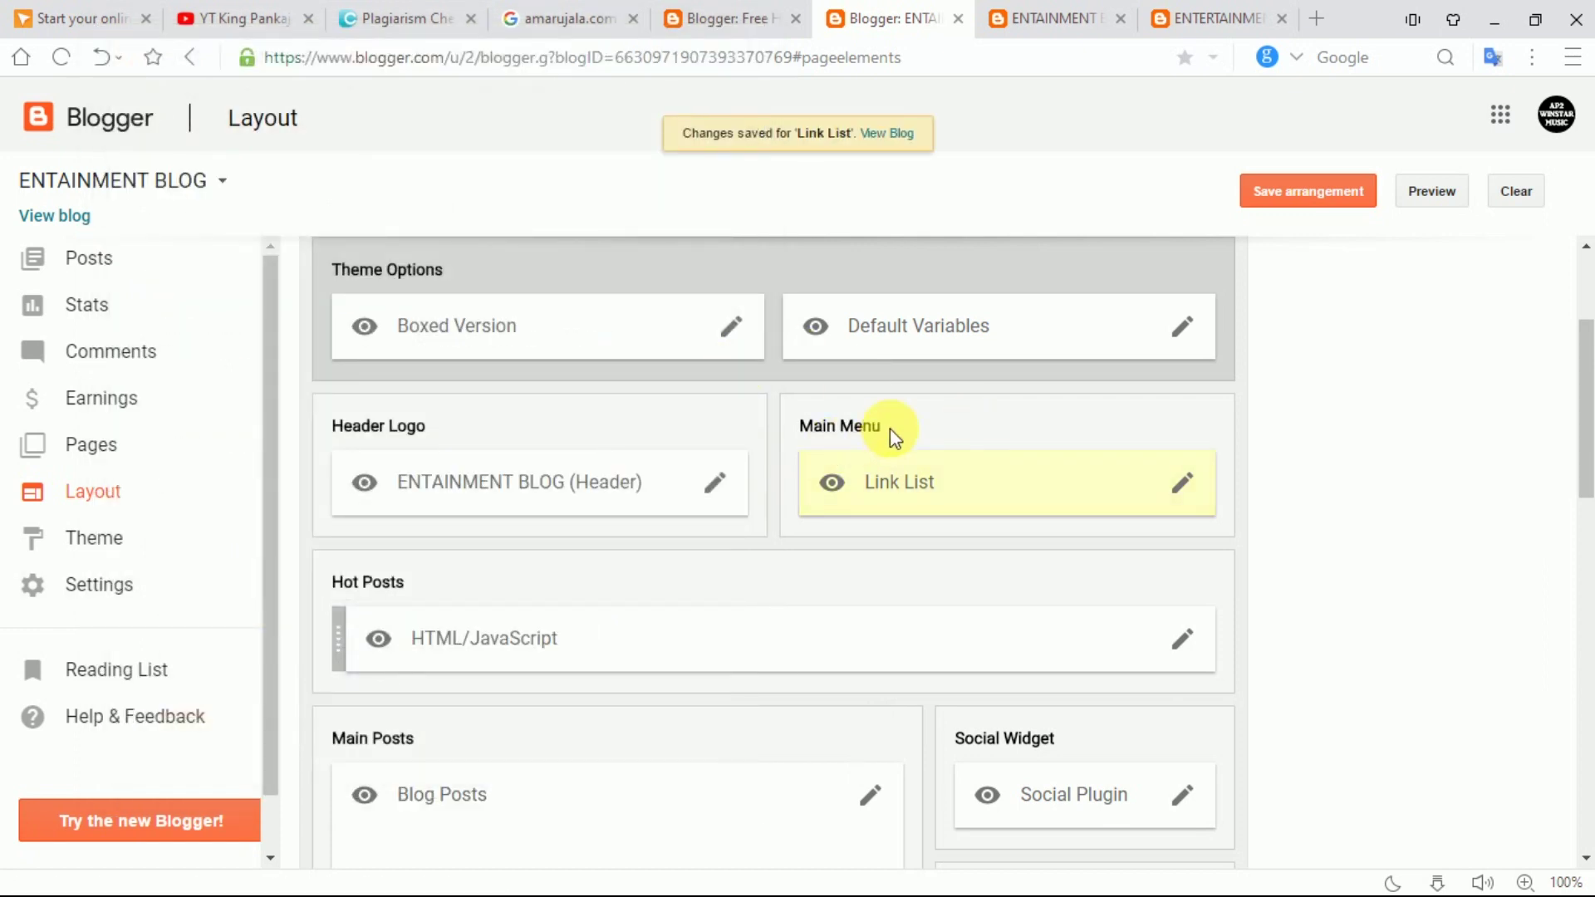
- Reload the live blog to check its main menu links, and return to the layout
{"action": "left_click", "coordinate": [1048, 18]}
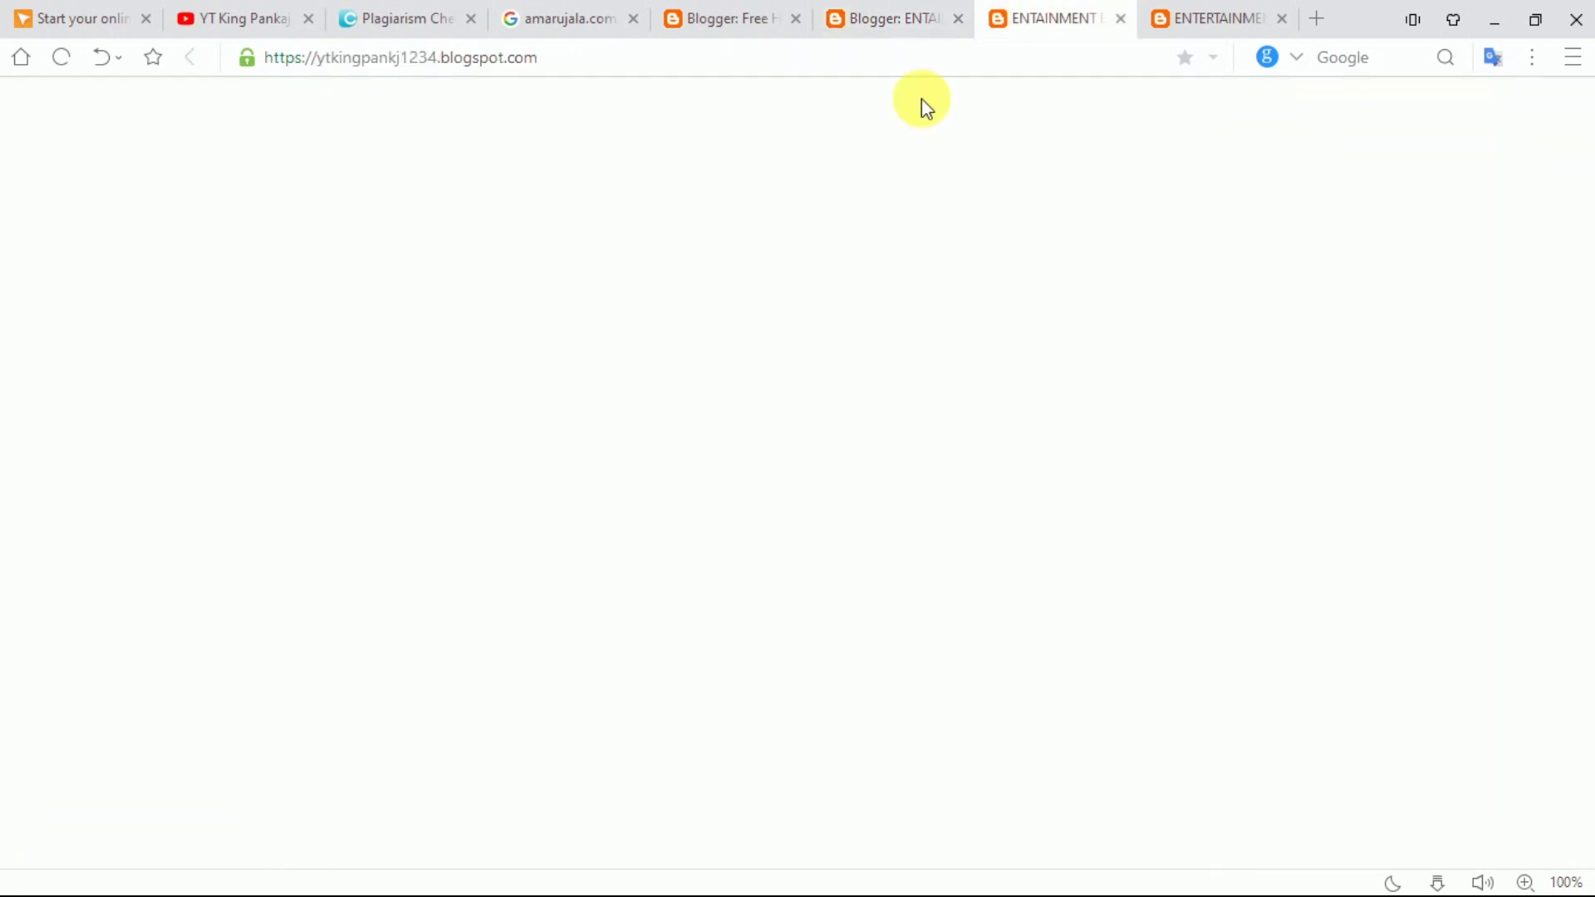
{"action": "key", "text": "F5"}
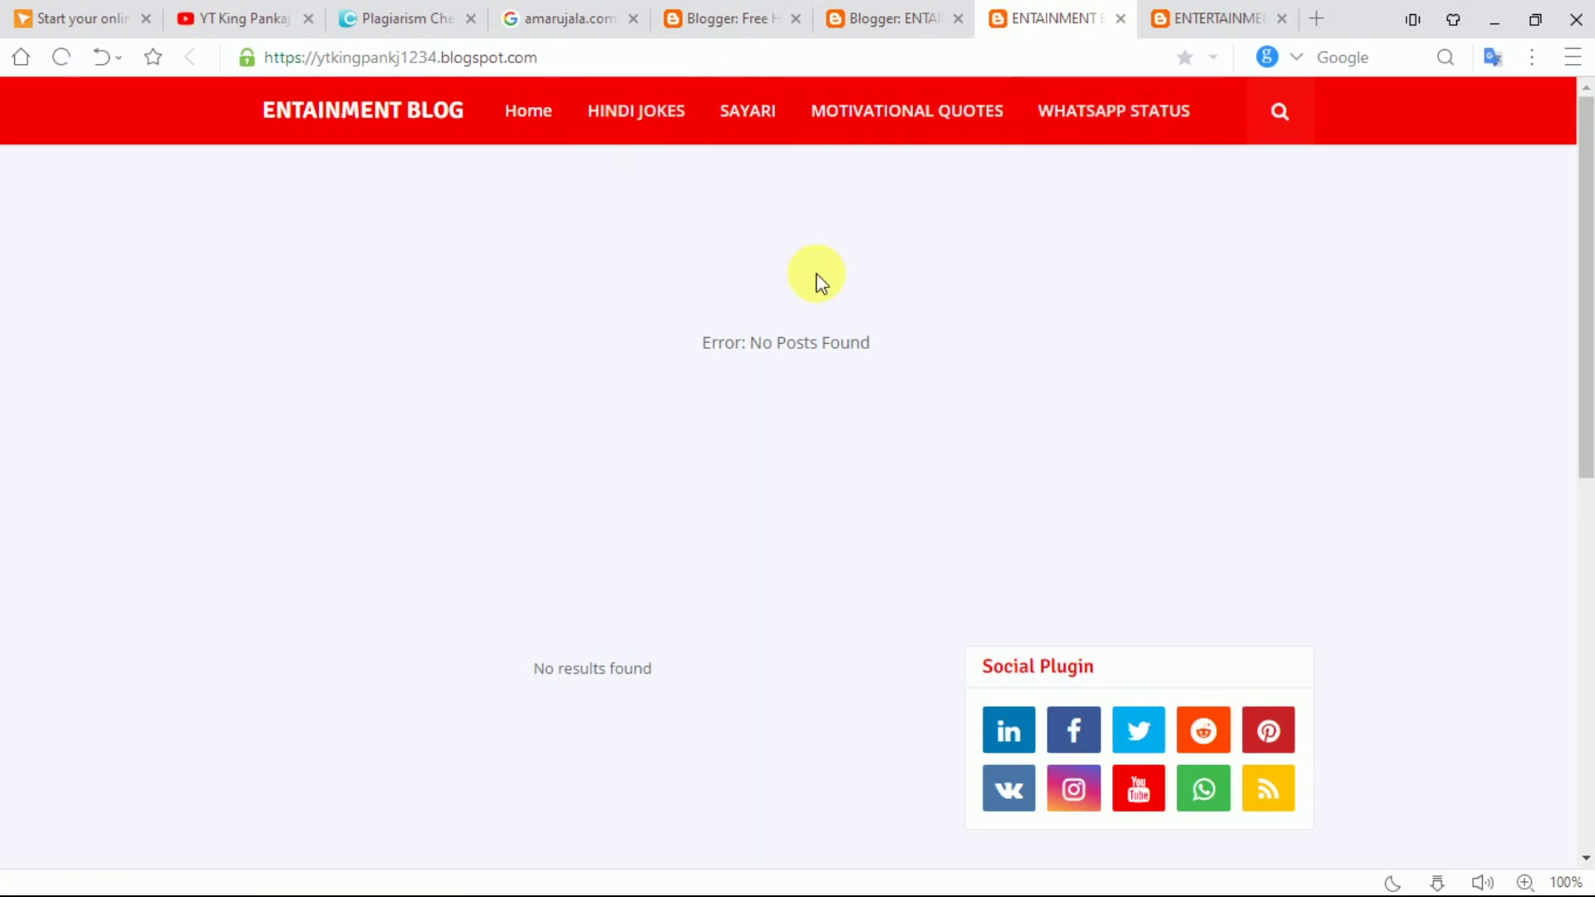
{"action": "scroll", "coordinate": [814, 278], "scroll_direction": "down", "scroll_amount": 6}
{"action": "scroll", "coordinate": [605, 281], "scroll_direction": "up", "scroll_amount": 6}
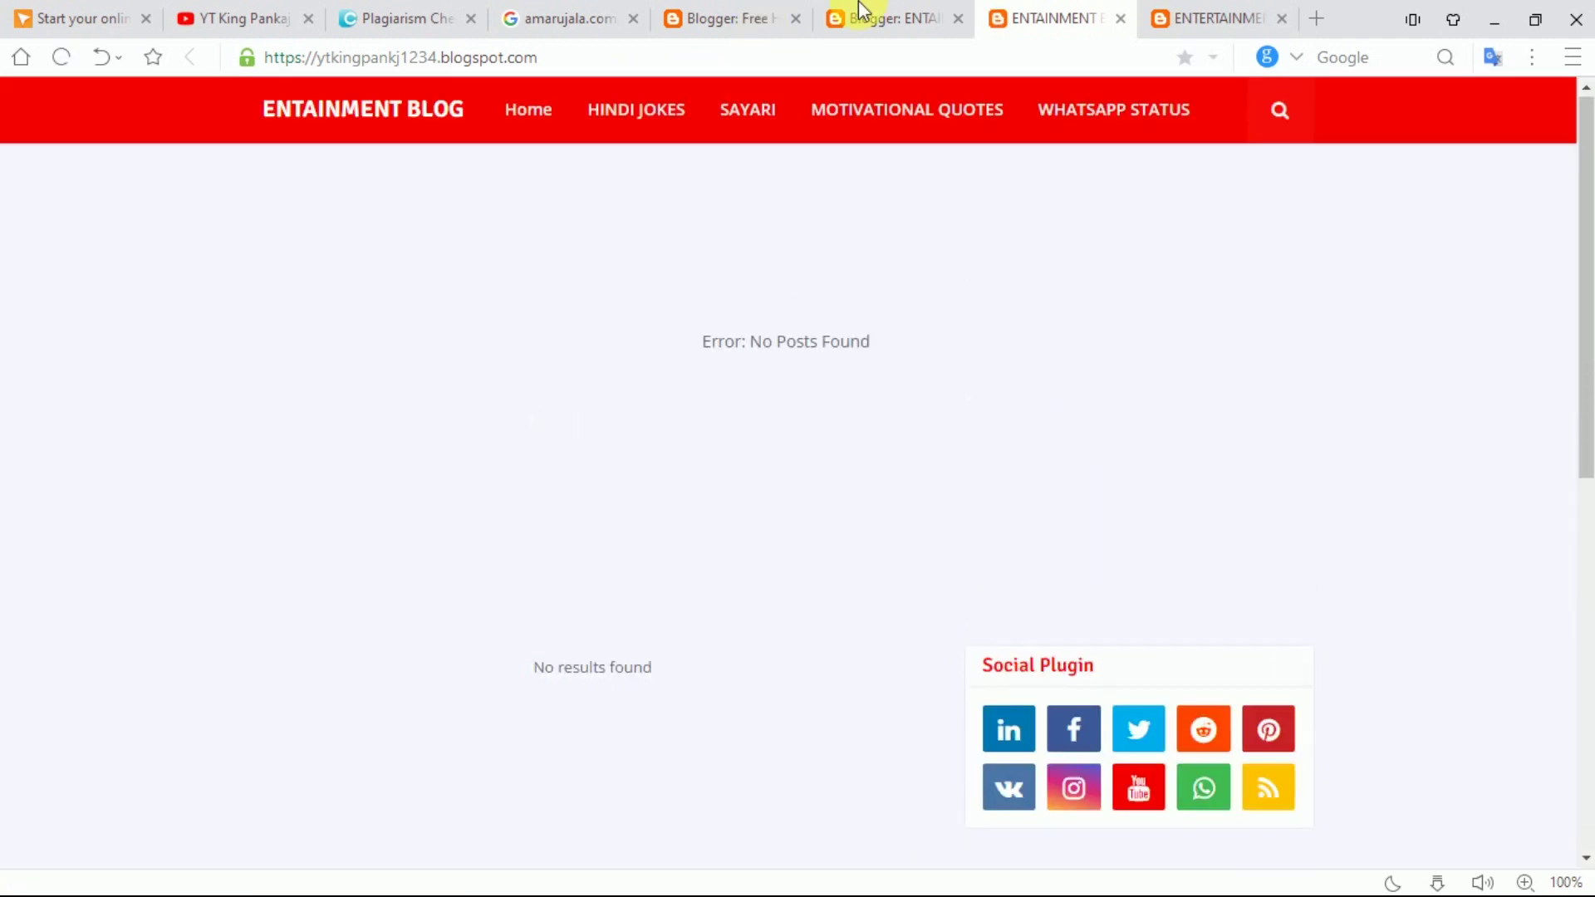
{"action": "left_click", "coordinate": [872, 11]}
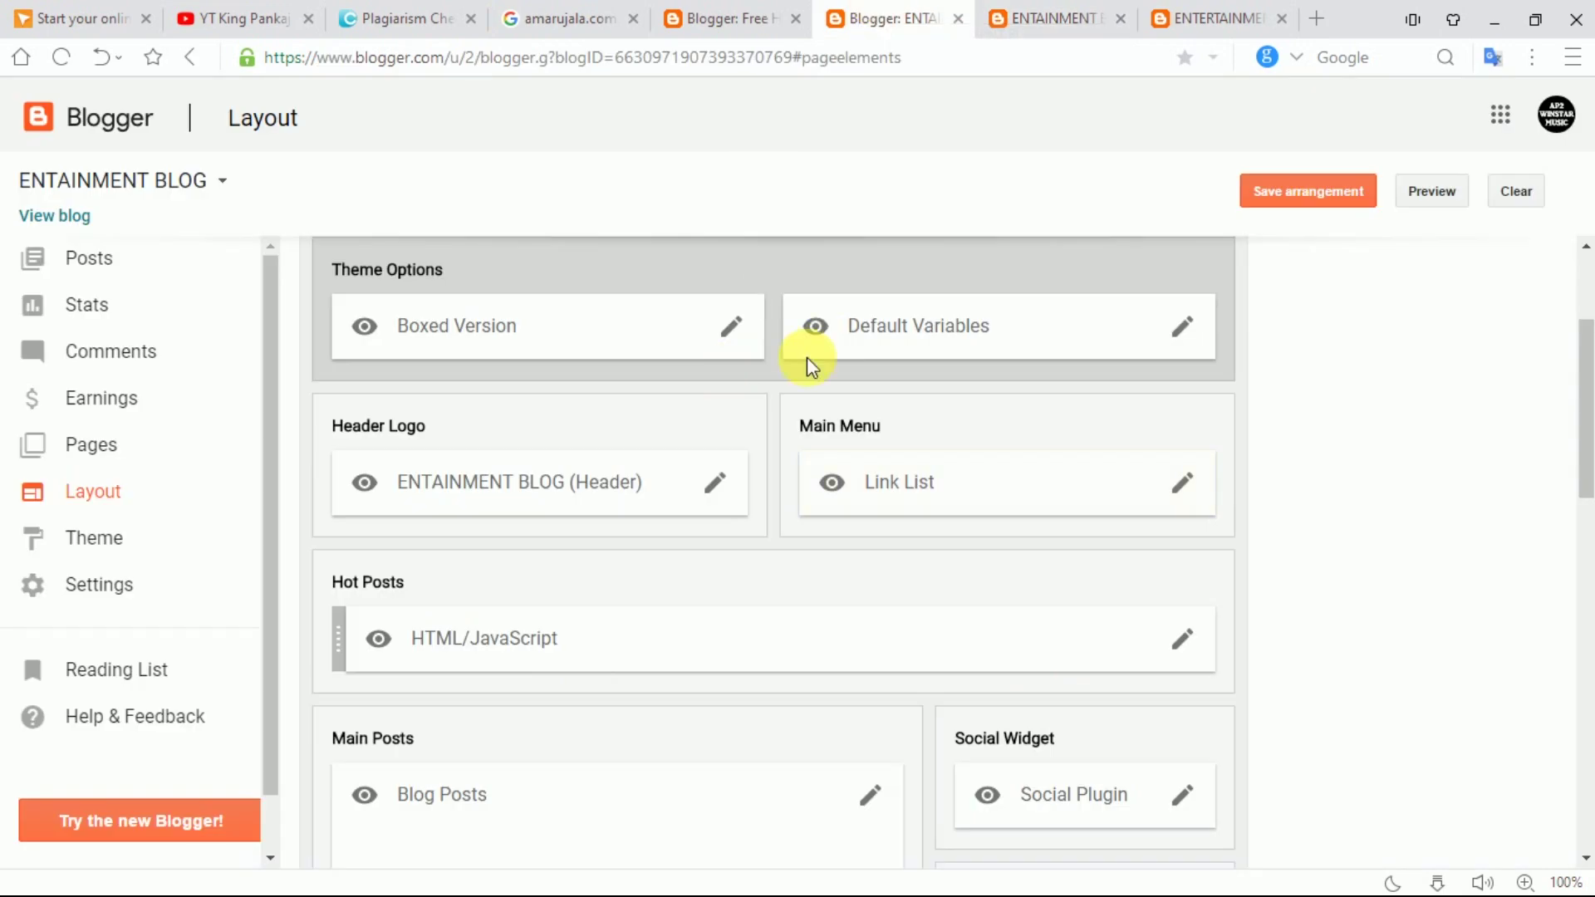
- Examine the live blog's footer credits and footer links, and go back to the layout
{"action": "left_click", "coordinate": [1080, 13]}
{"action": "left_click_drag", "start_coordinate": [1586, 253], "coordinate": [1581, 769]}
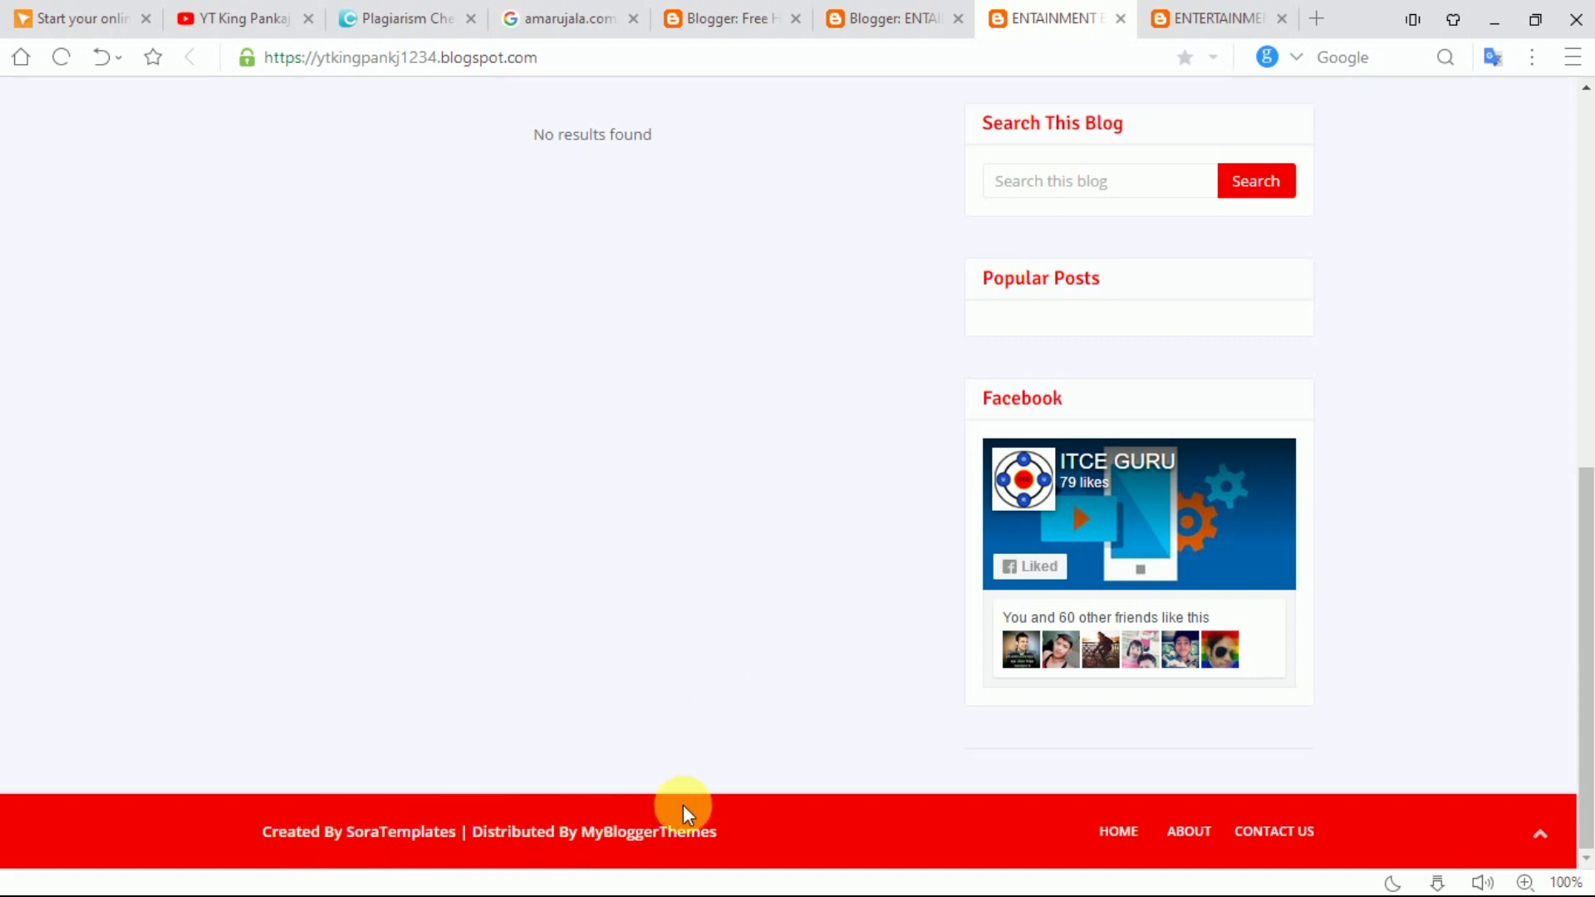
{"action": "scroll", "coordinate": [740, 548], "scroll_direction": "up", "scroll_amount": 5}
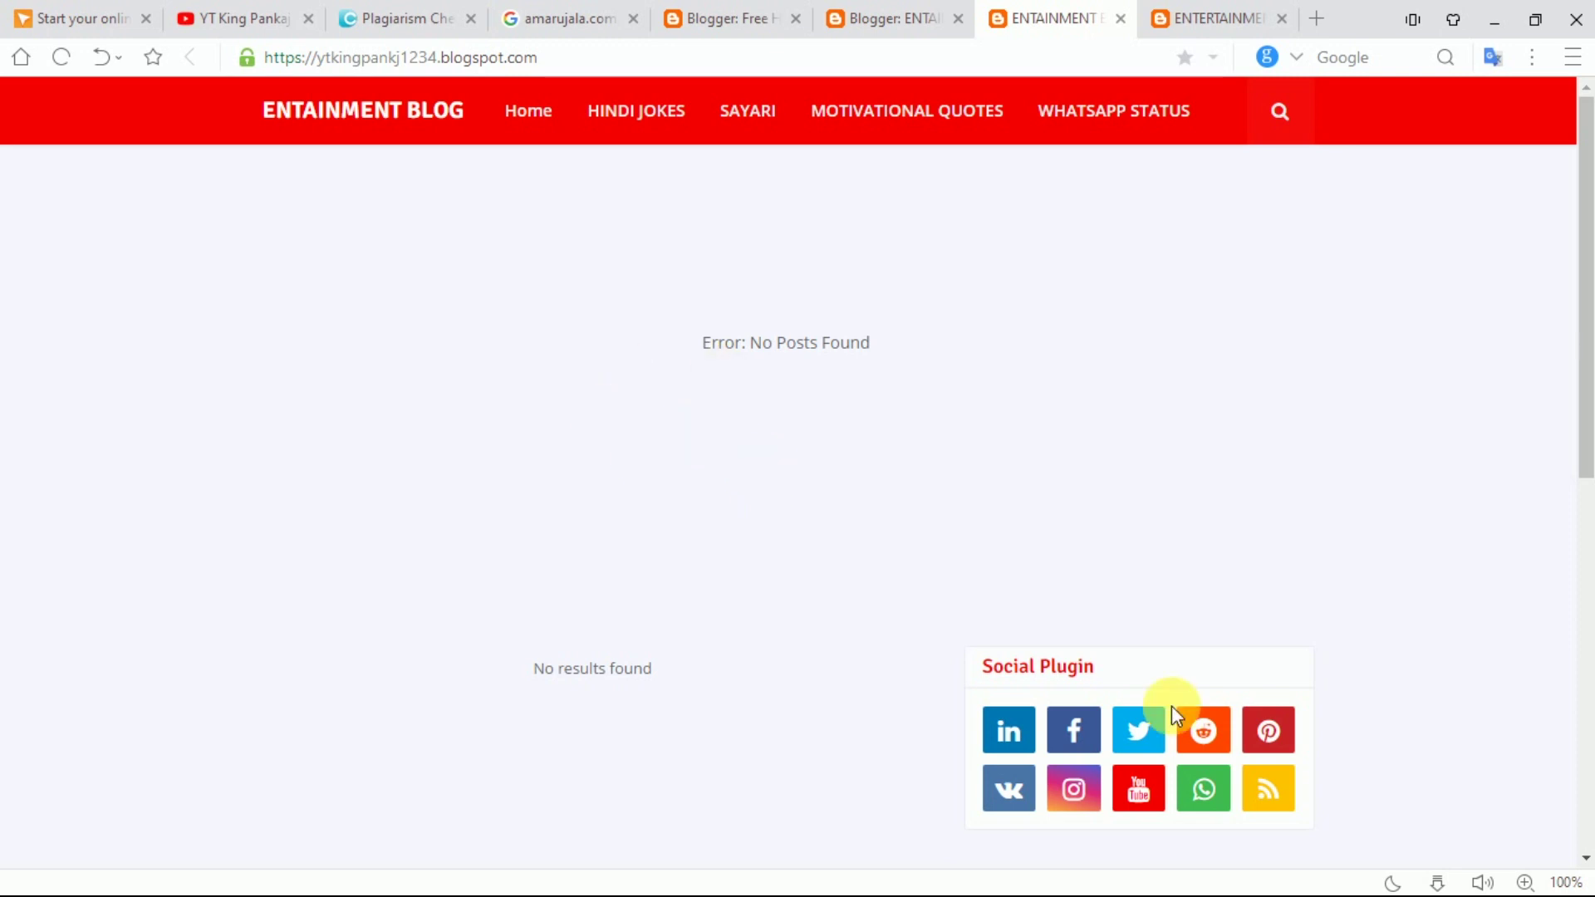
{"action": "scroll", "coordinate": [856, 780], "scroll_direction": "down", "scroll_amount": 5}
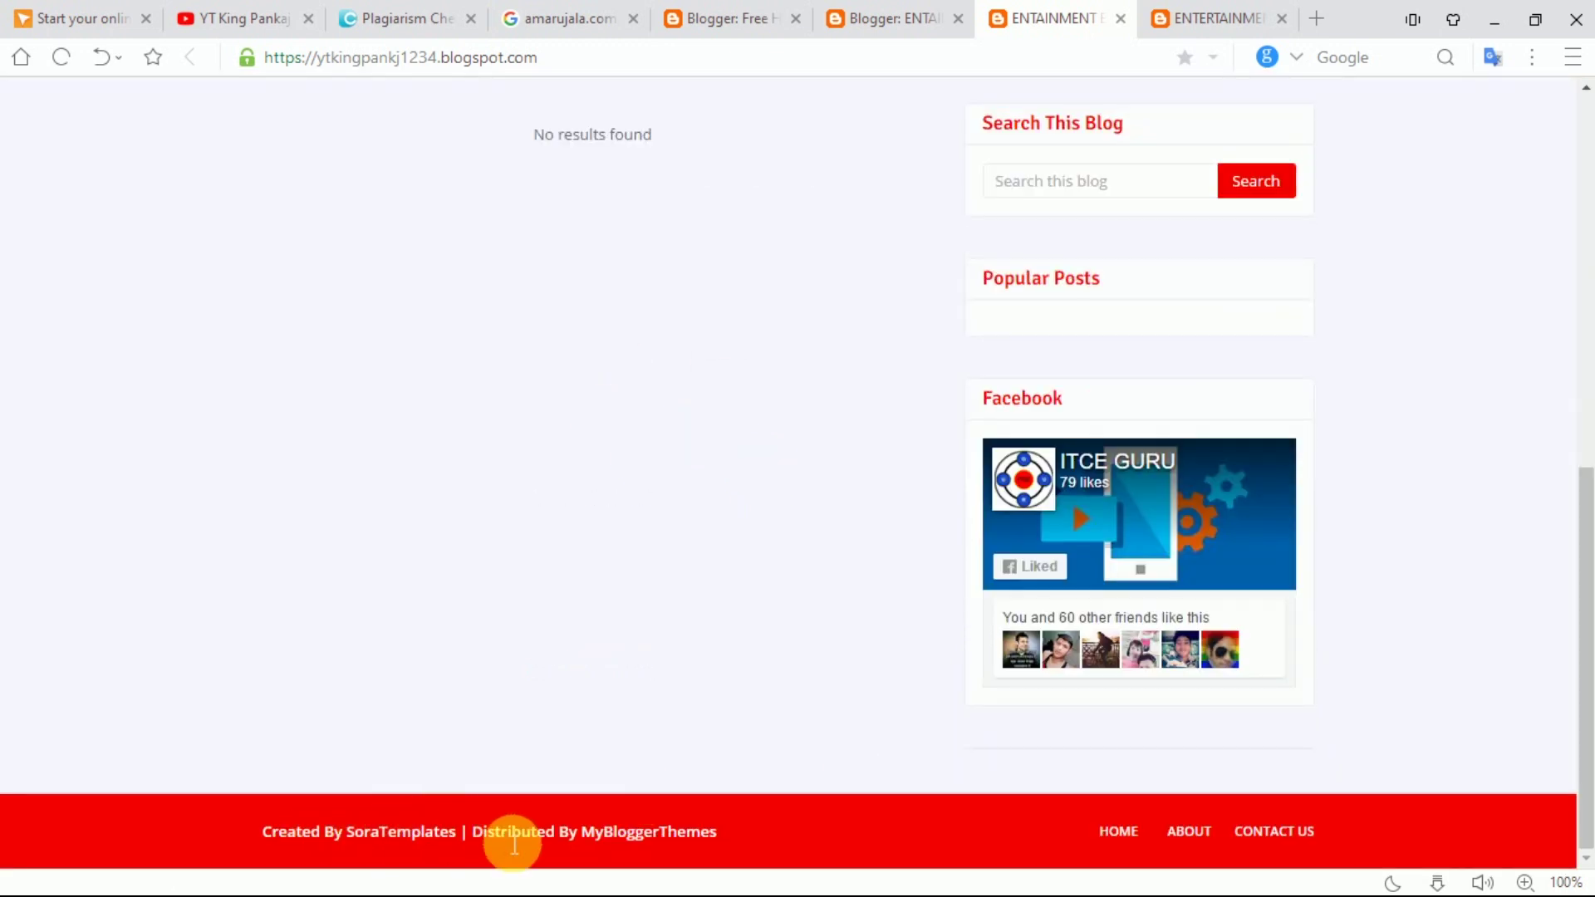
{"action": "scroll", "coordinate": [662, 677], "scroll_direction": "up", "scroll_amount": 5}
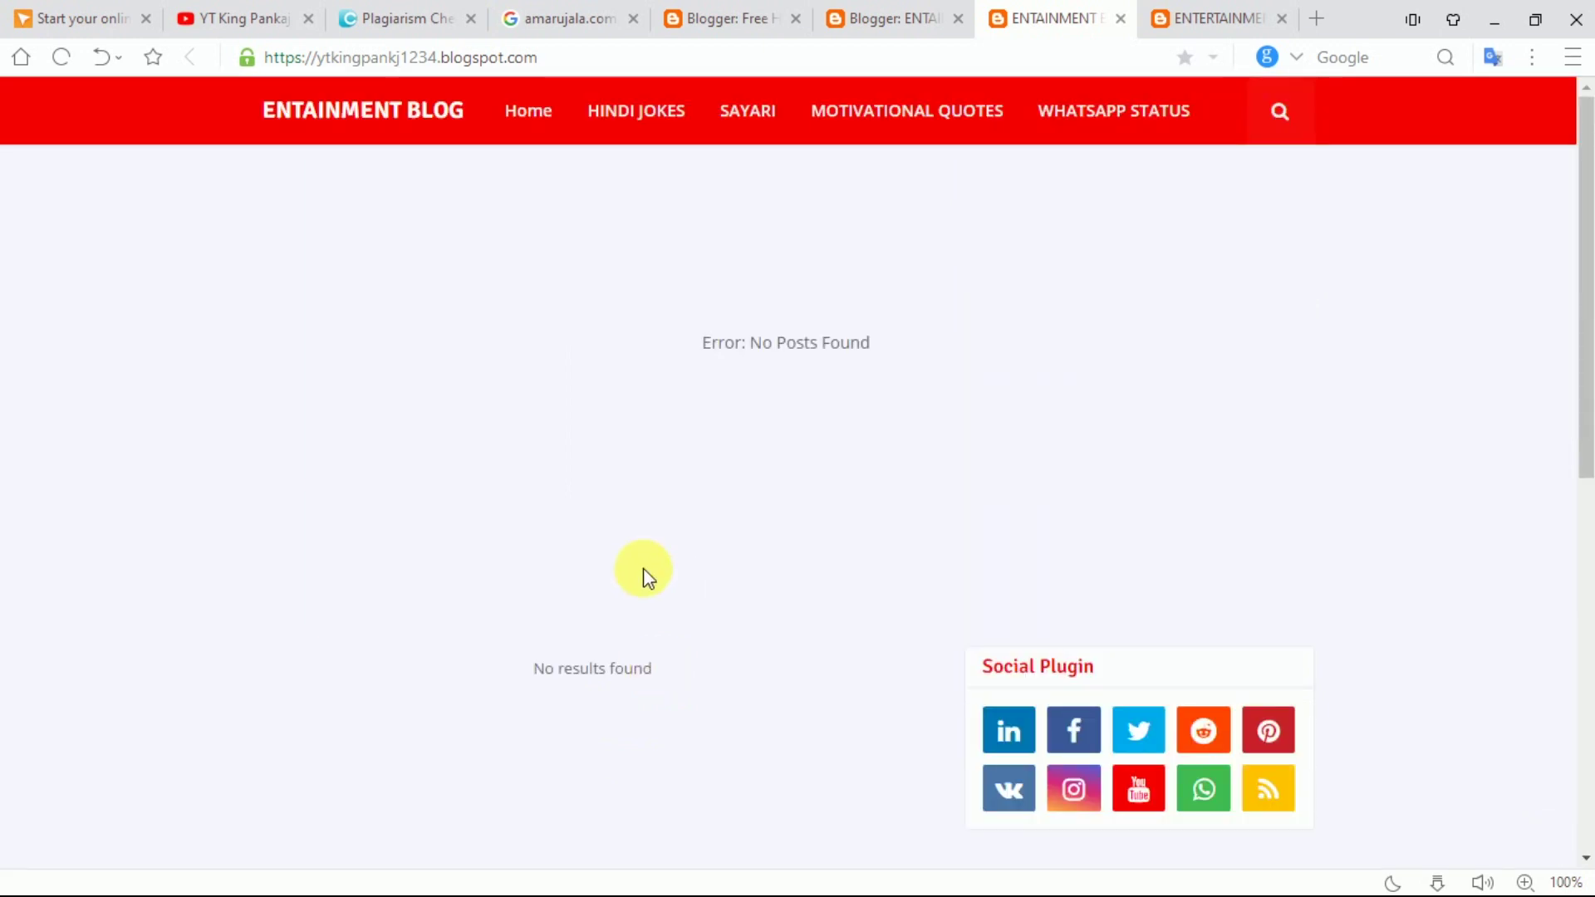
{"action": "left_click", "coordinate": [892, 12]}
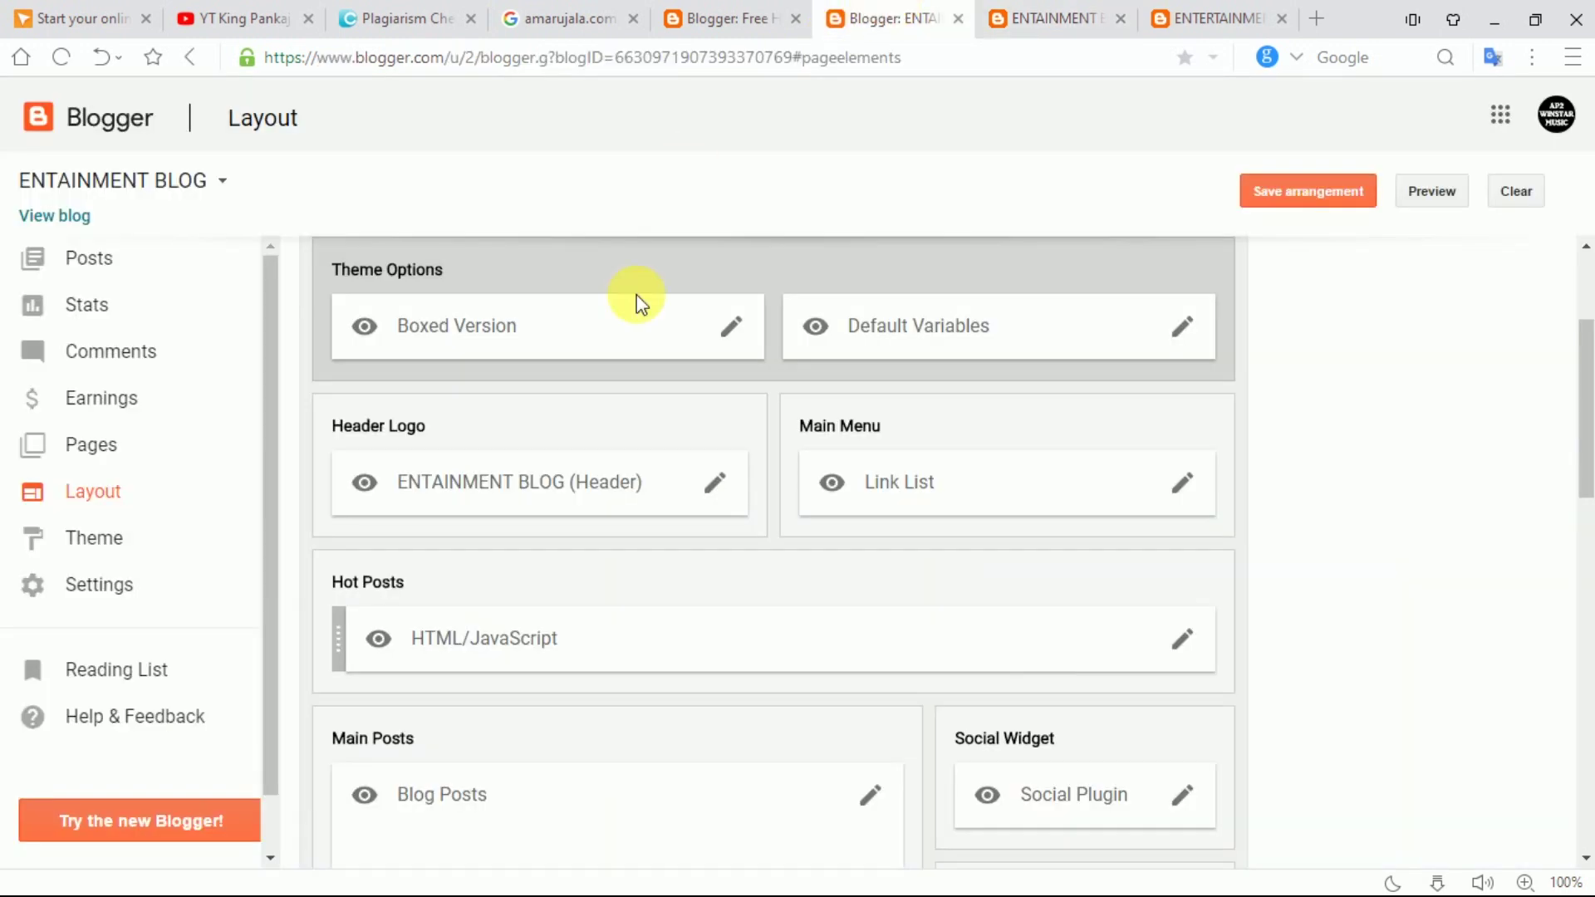
- Enable the meta tag search description in the blog's search preferences
{"action": "left_click", "coordinate": [146, 605]}
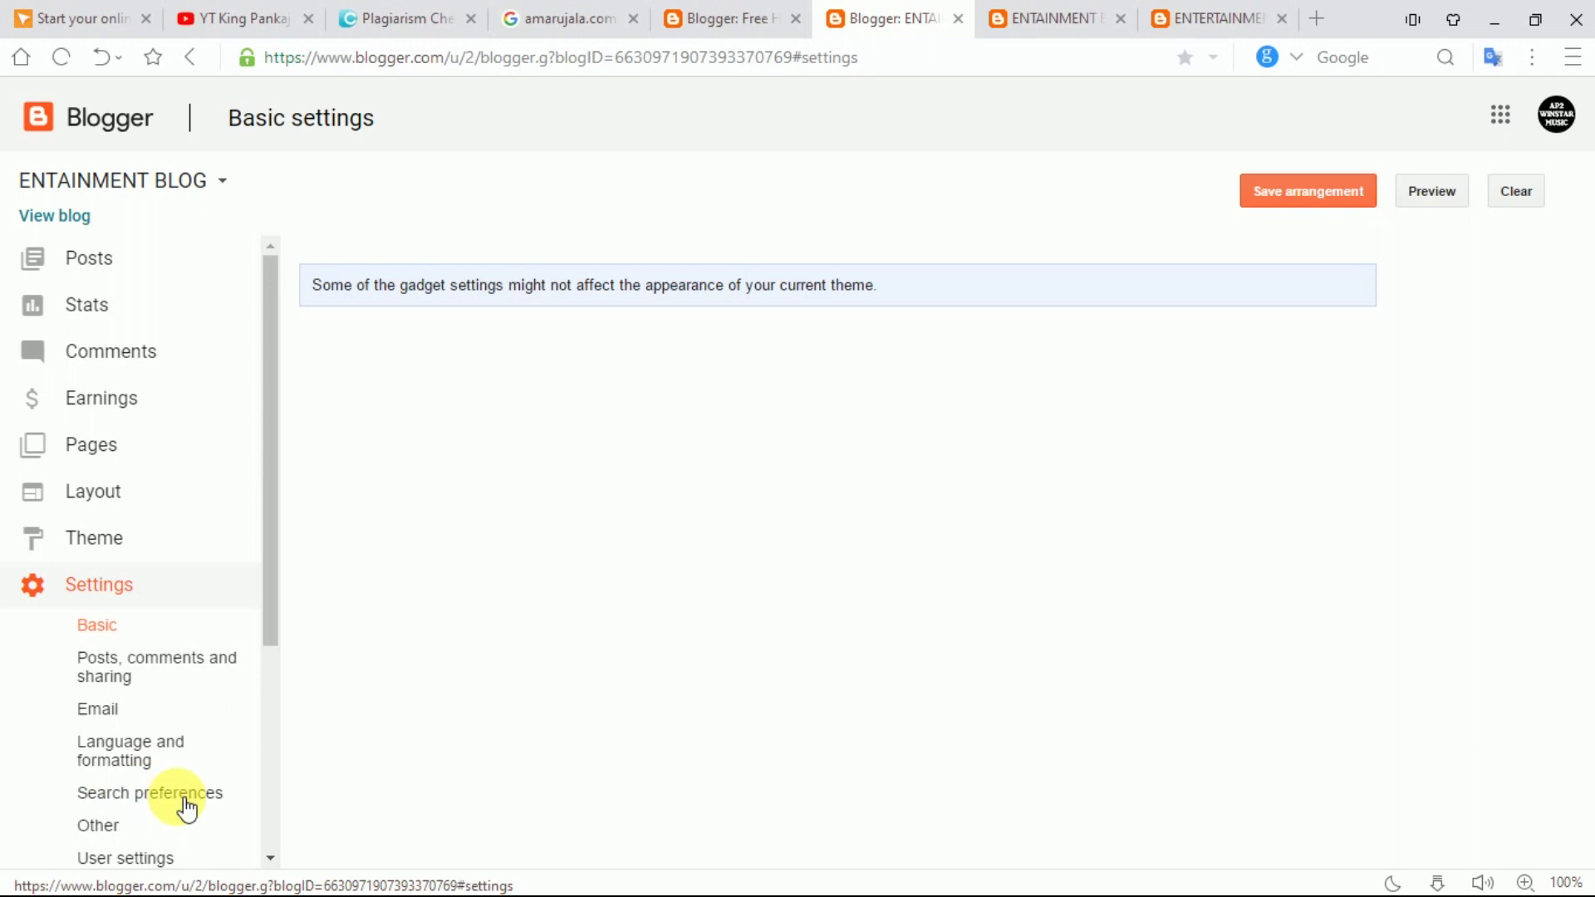
{"action": "left_click", "coordinate": [133, 807]}
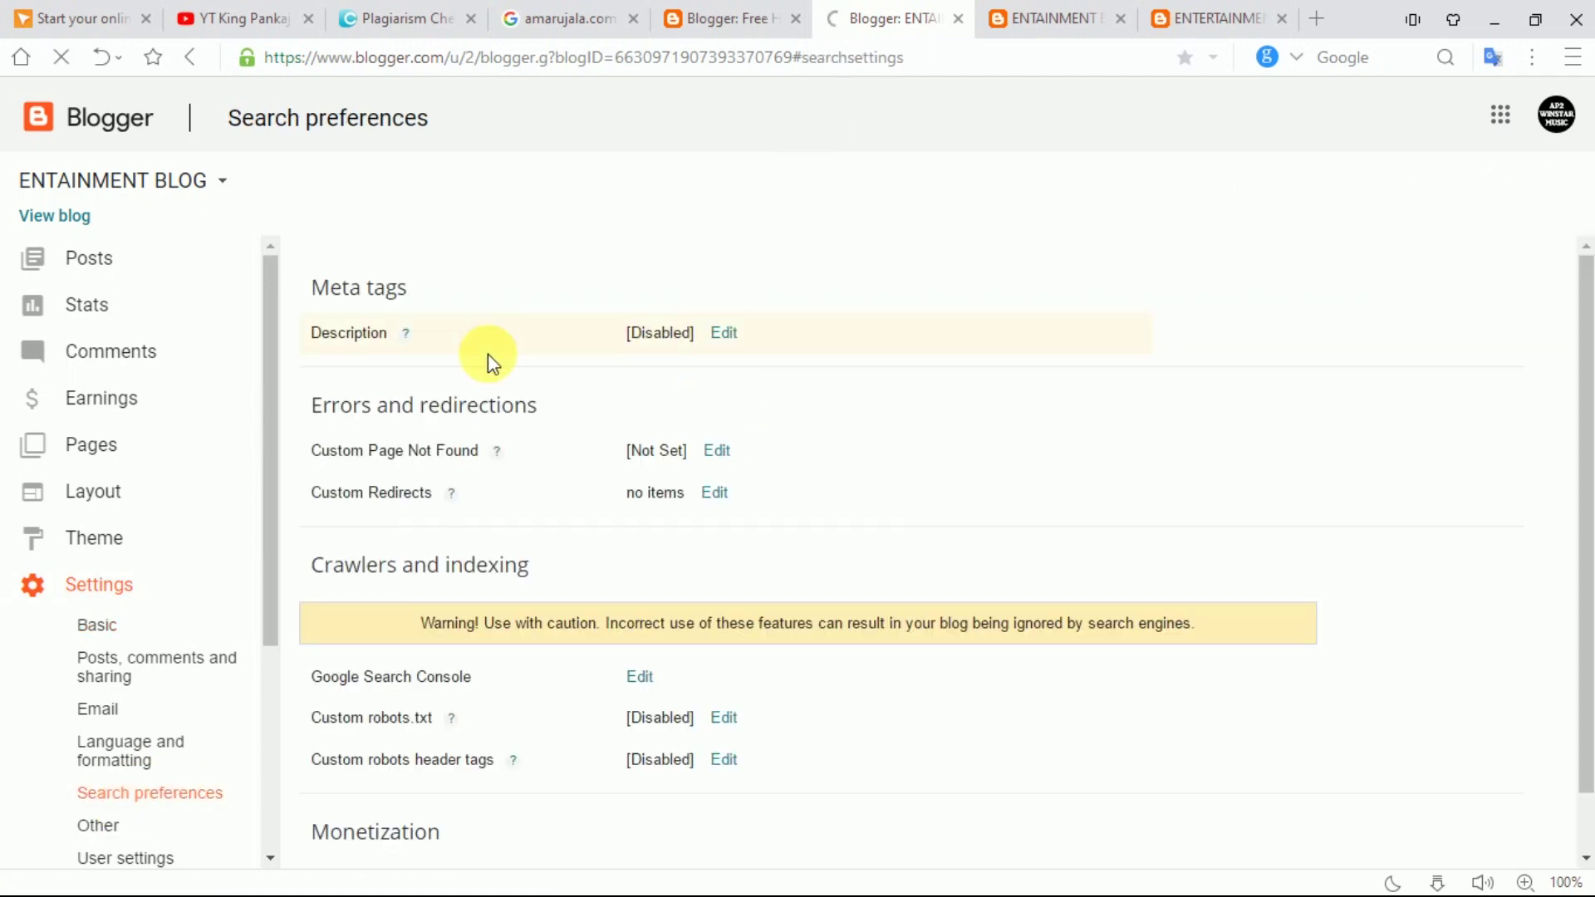
{"action": "left_click", "coordinate": [729, 335]}
{"action": "left_click", "coordinate": [848, 338]}
- Enter "HINDI JOKES, ENGLISH JOKES, SAYARI, MOTIVATIONAL QUOTES, WHATSAPP STATUS, ETC.." as the search description and save it
{"action": "left_click", "coordinate": [730, 427]}
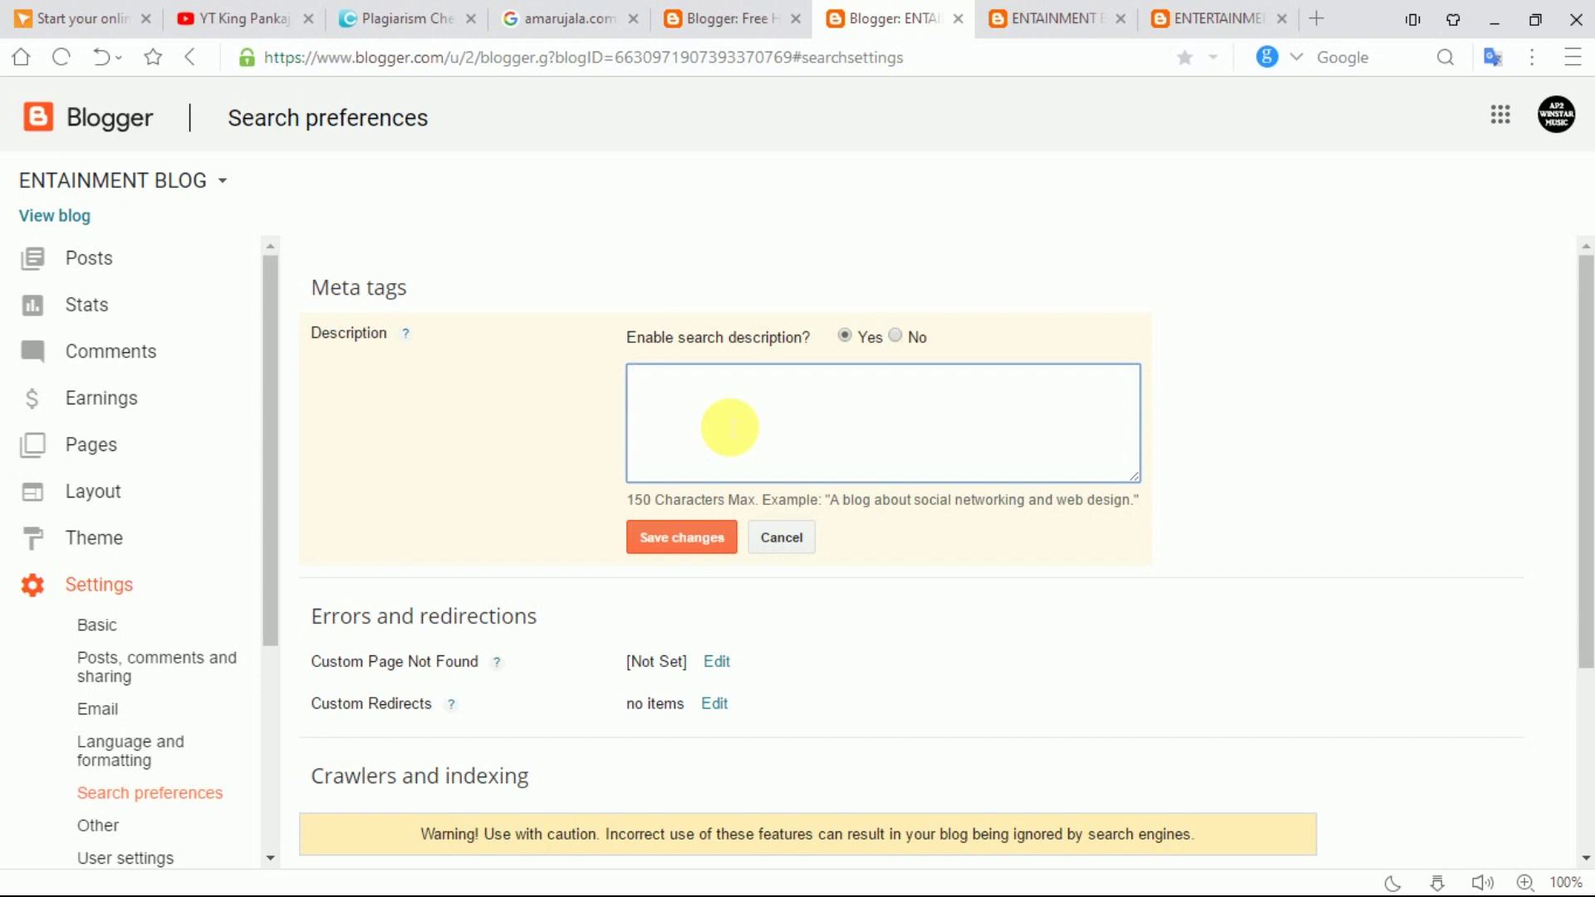
{"action": "type", "text": "HINDI JOKES, ENGLISH JOKES,"}
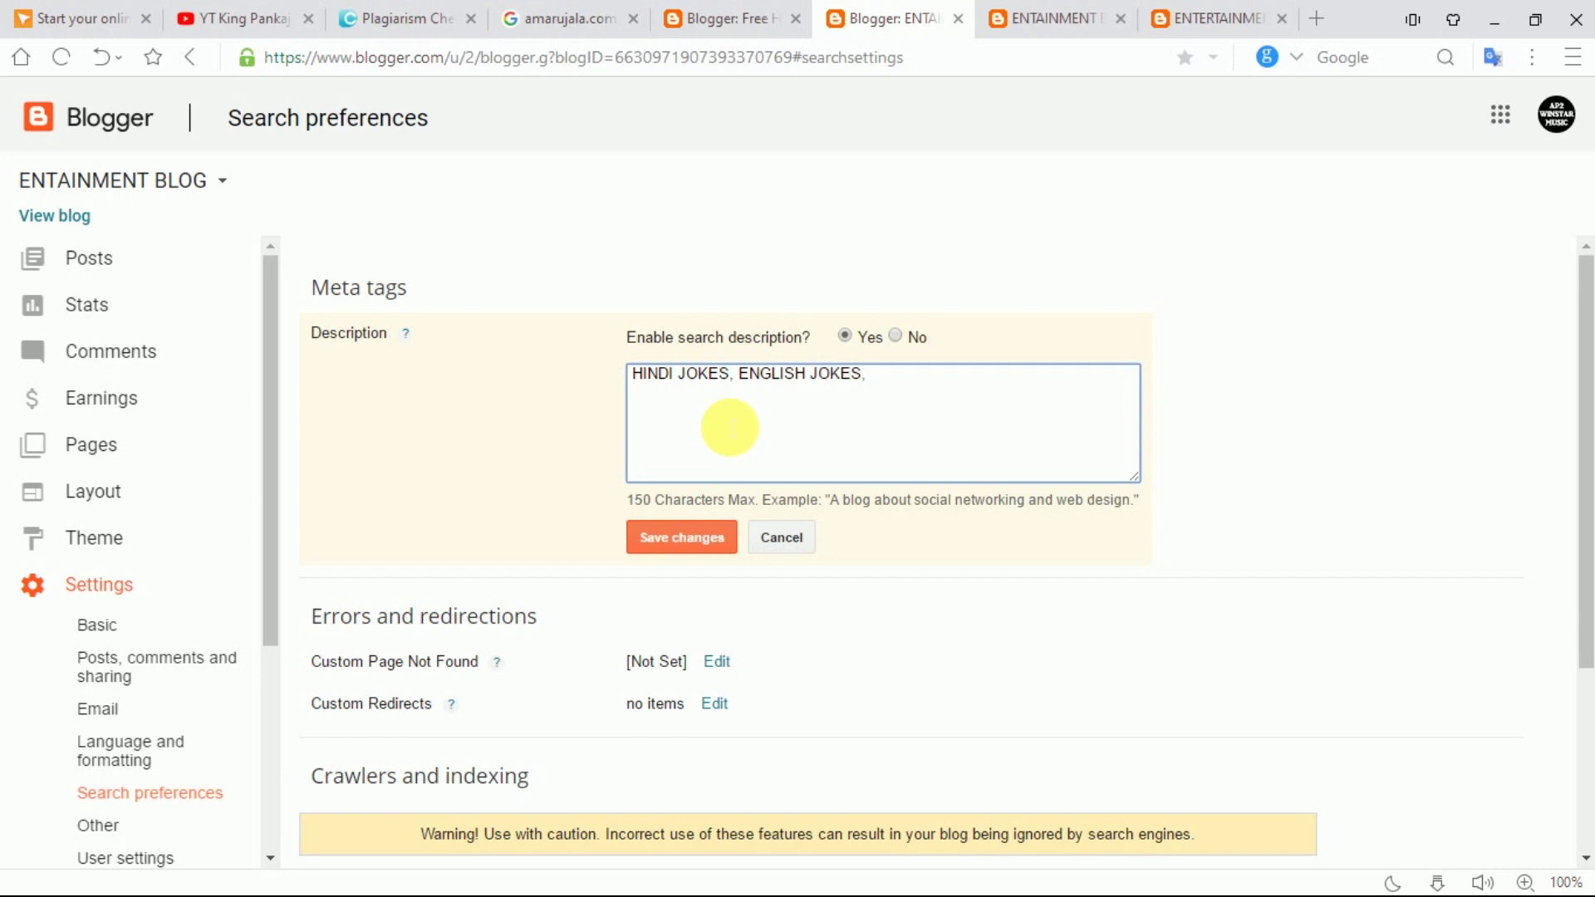
{"action": "type", "text": "SAYARI, MOTIVATIONAL"}
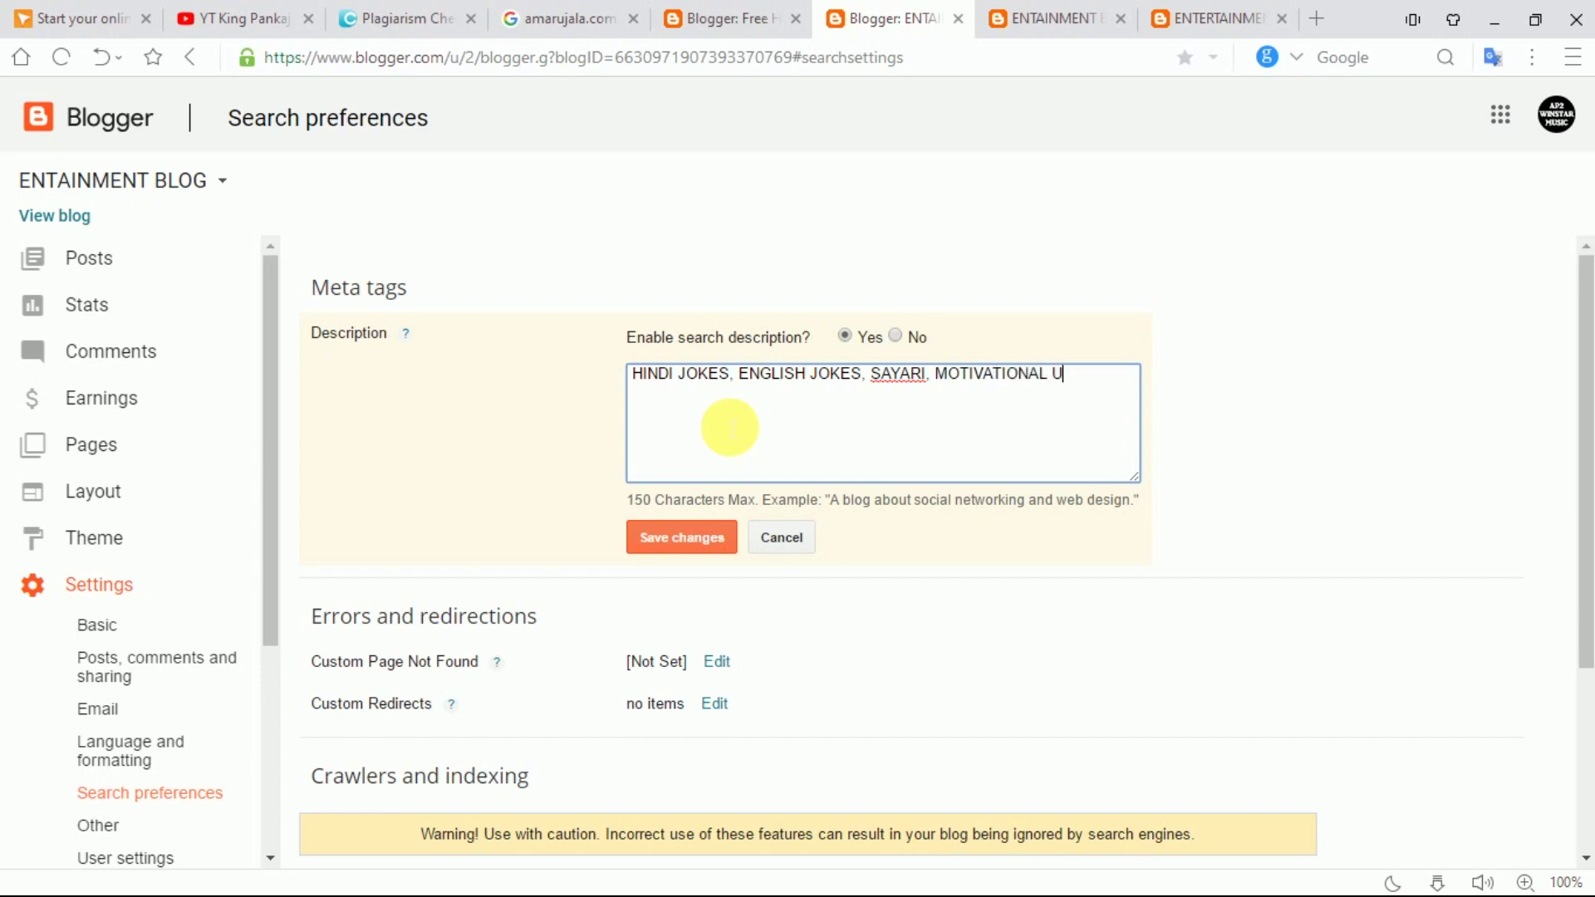
{"action": "type", "text": " QUOTES, WHATSAPP STATUS, ETC."}
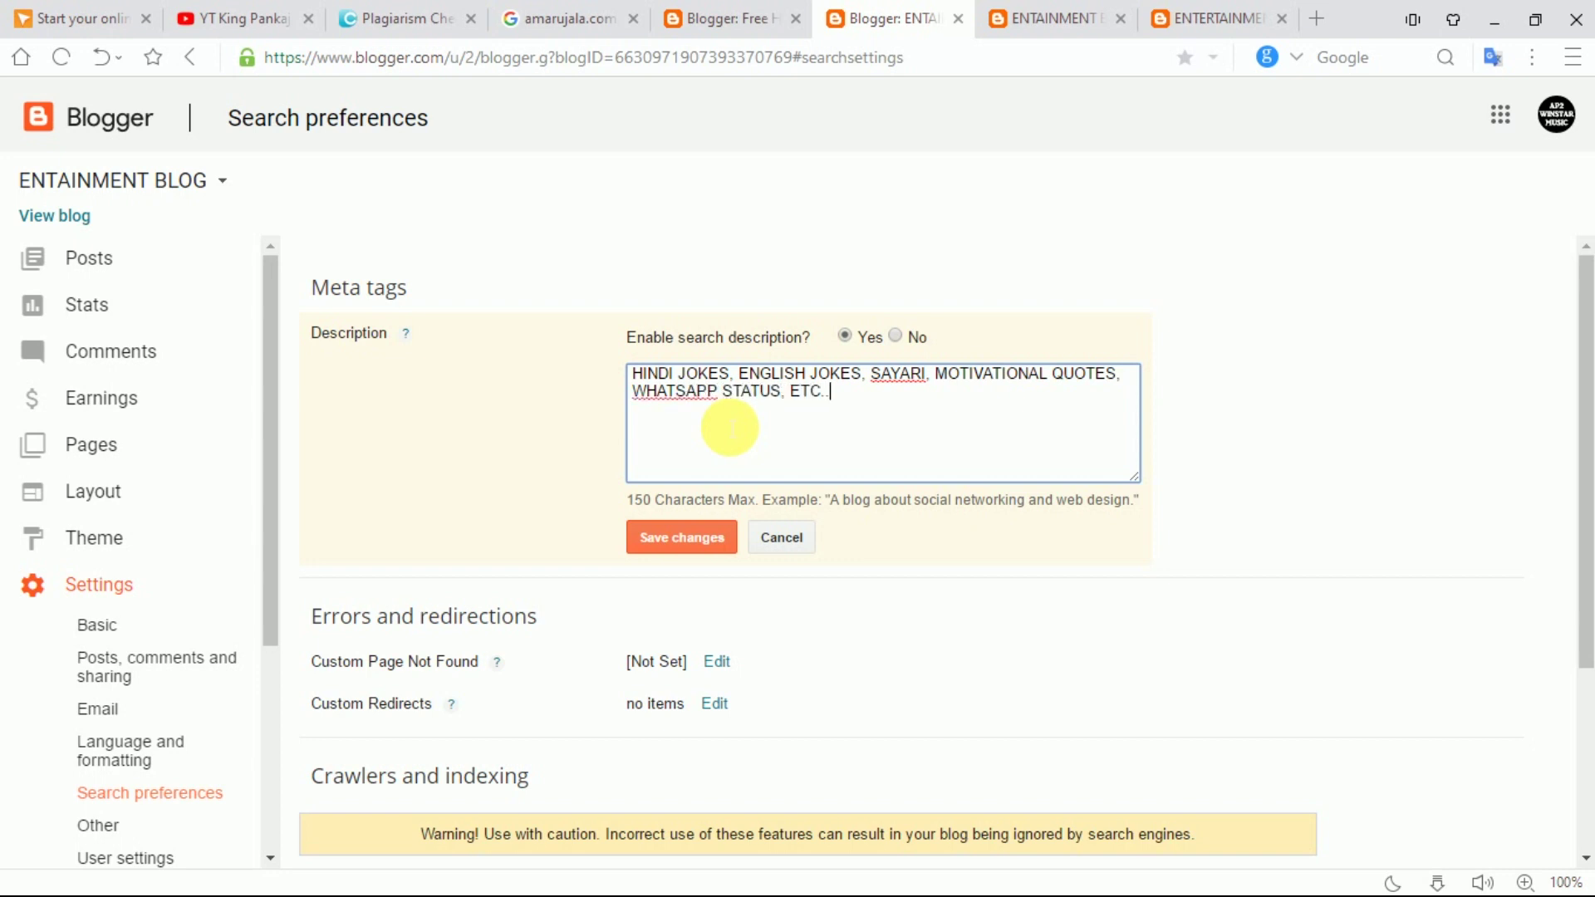
{"action": "left_click", "coordinate": [700, 546]}
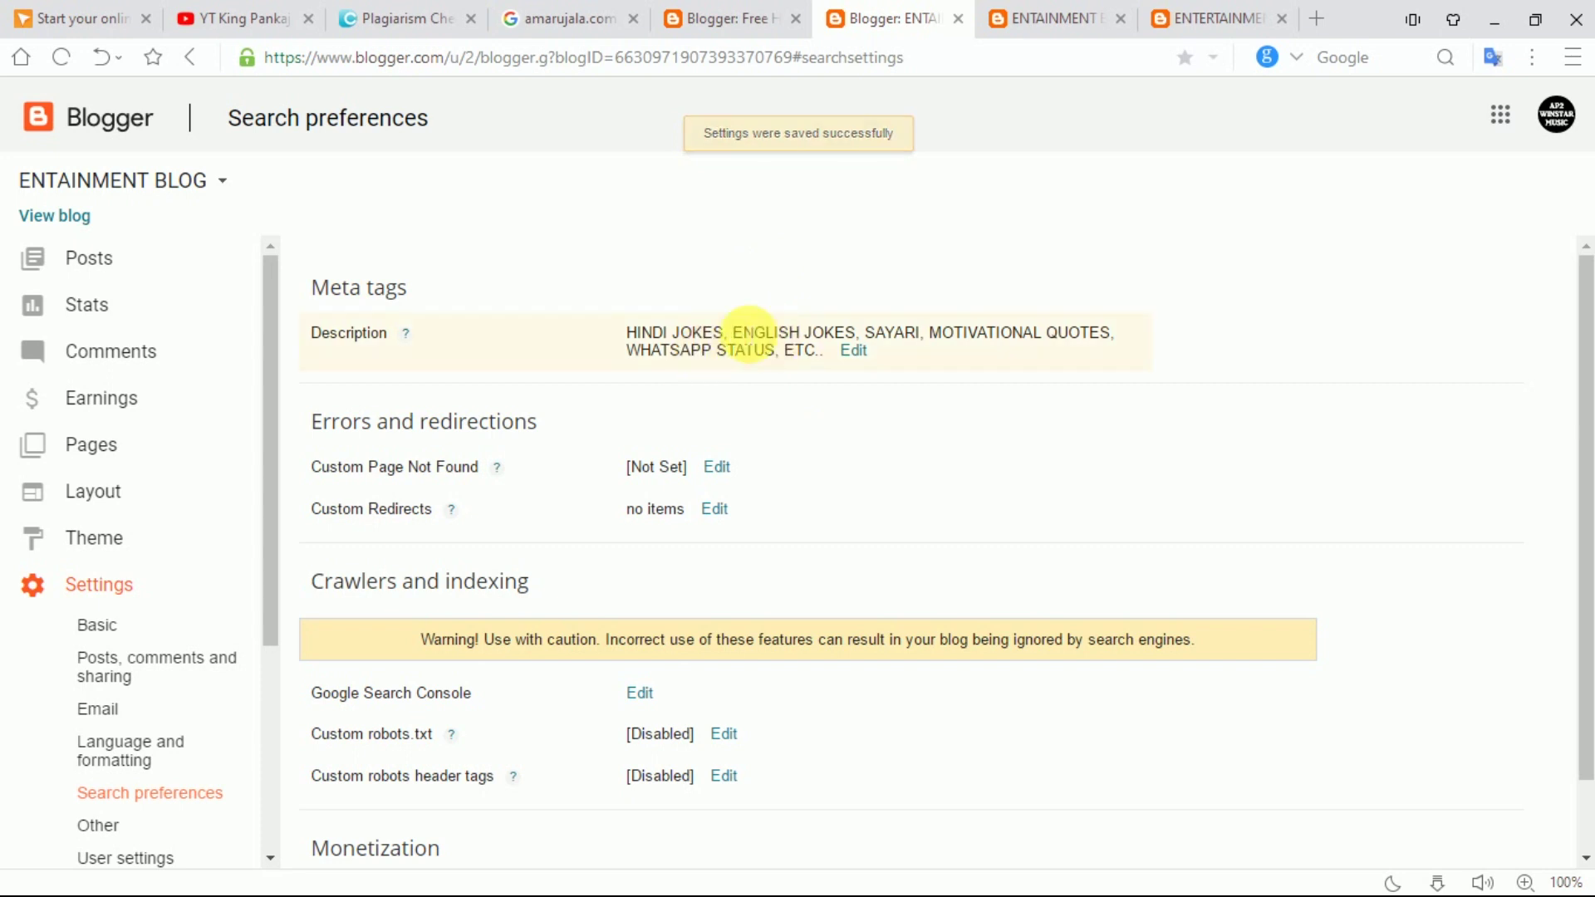
- Start a new blank post for ENTAINMENT BLOG and place the cursor in its body
{"action": "left_click", "coordinate": [125, 266]}
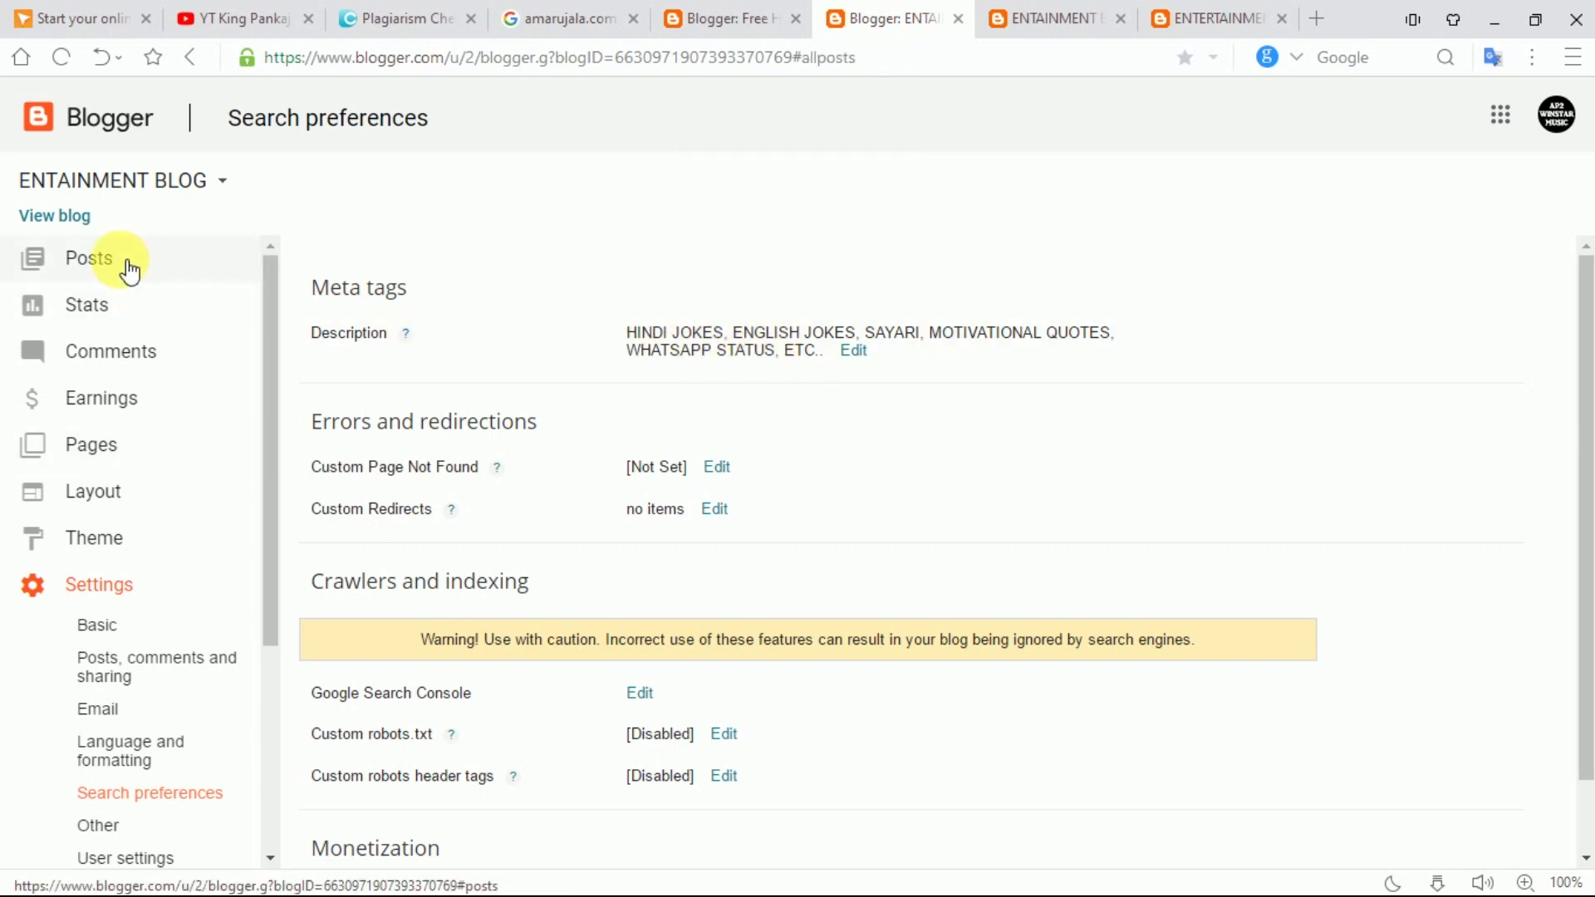
{"action": "left_click", "coordinate": [349, 194]}
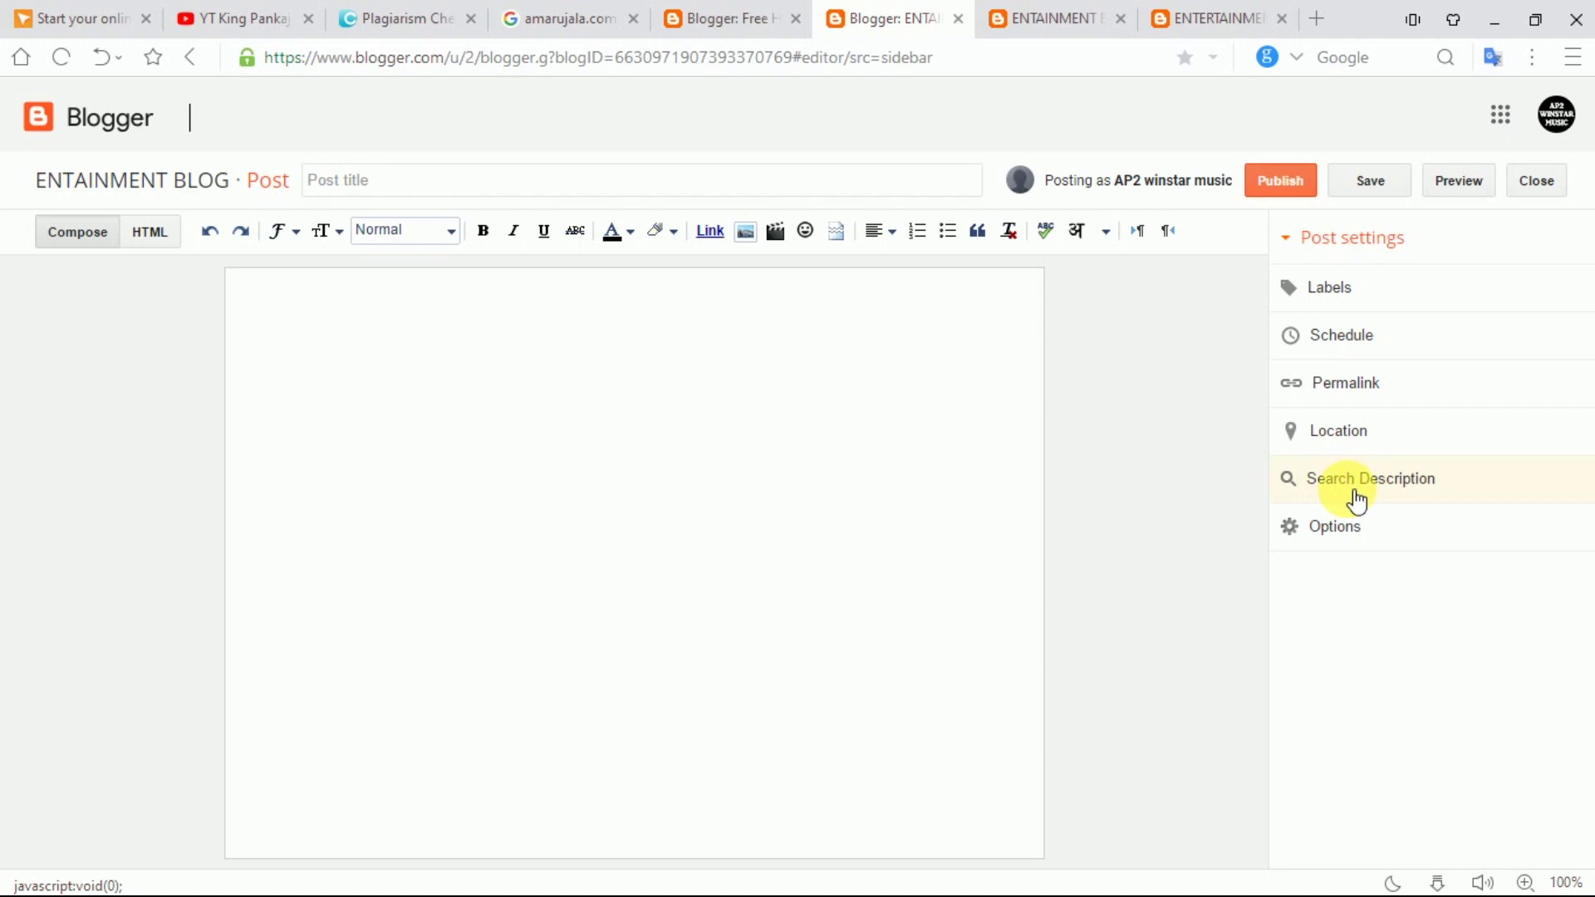
{"action": "left_click", "coordinate": [651, 410]}
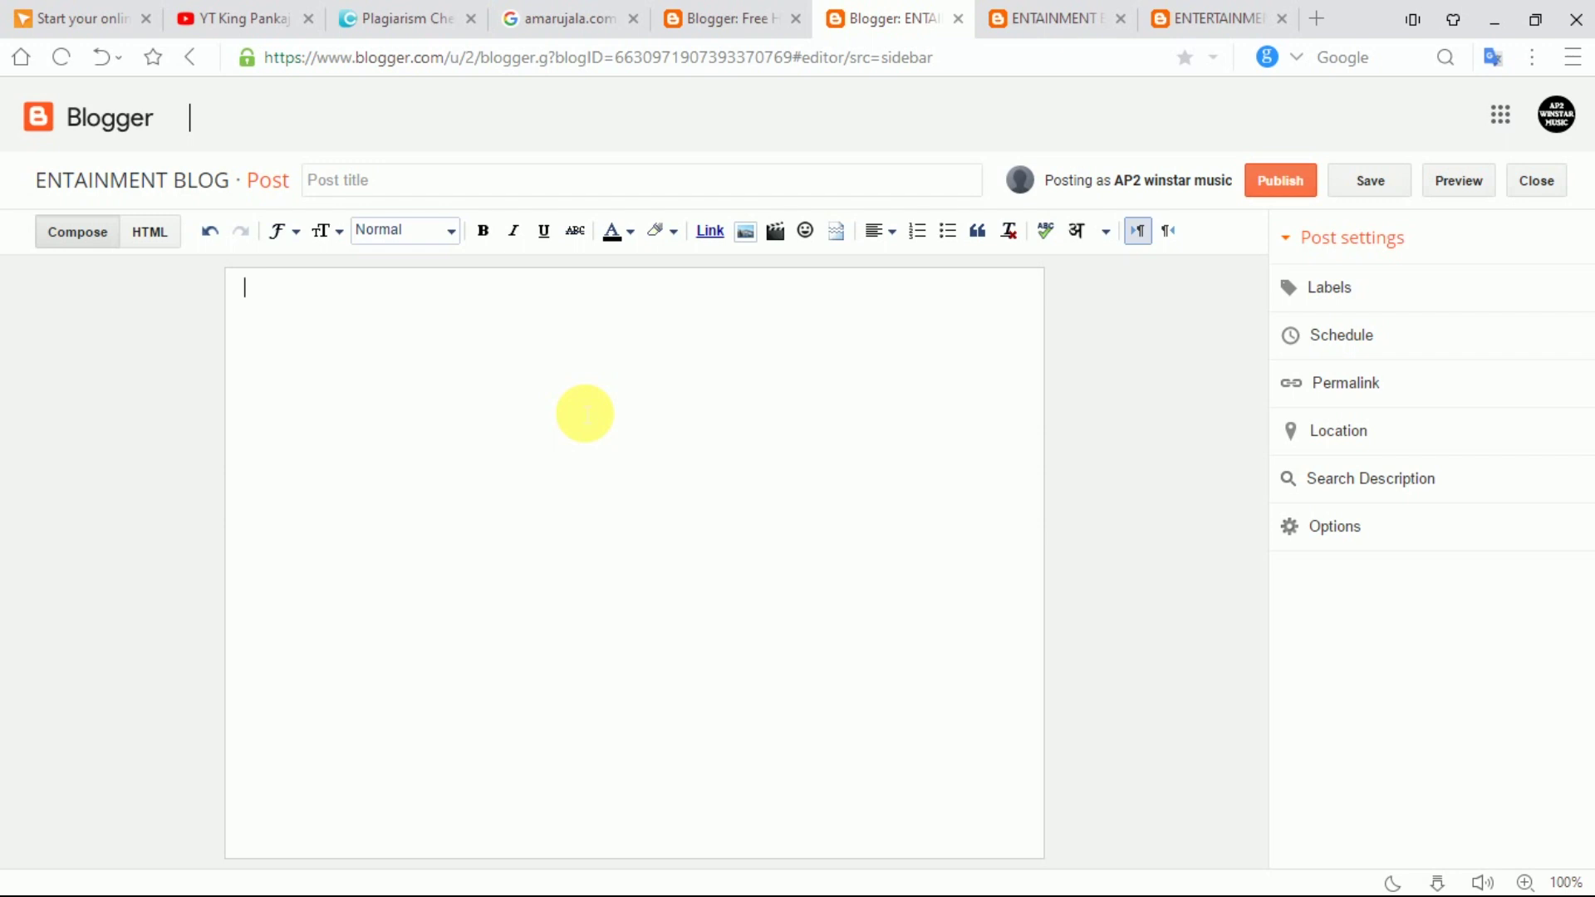
- Open Amar Ujala's Hindi Jokes page in a new tab from the amarujala.com/jokes Google search results
{"action": "left_click", "coordinate": [536, 15]}
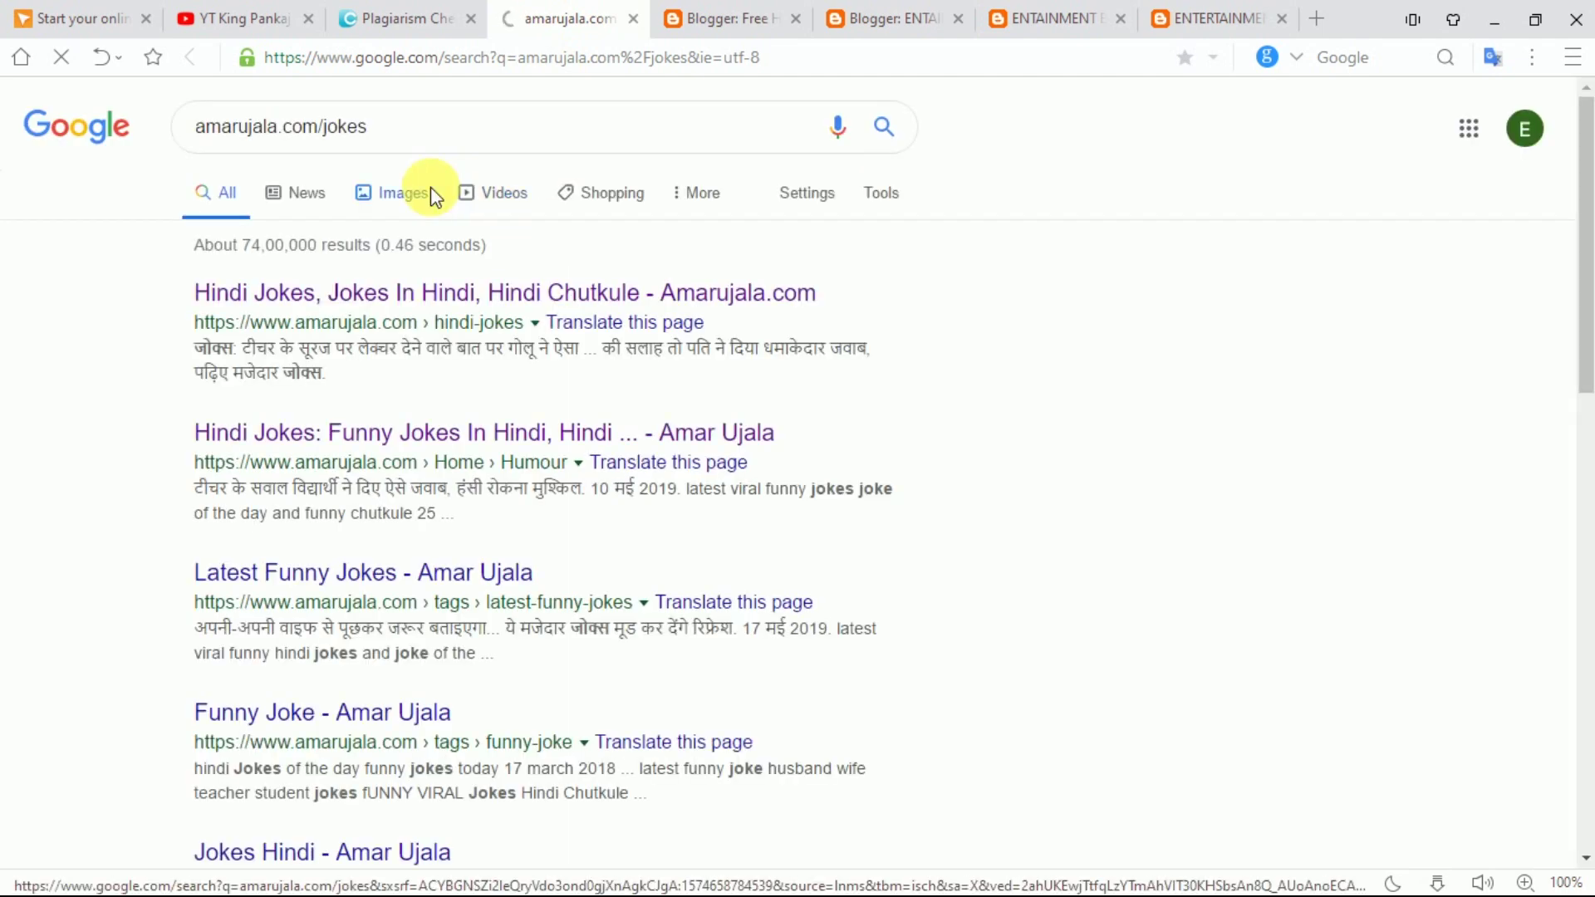
{"action": "left_click", "coordinate": [403, 193]}
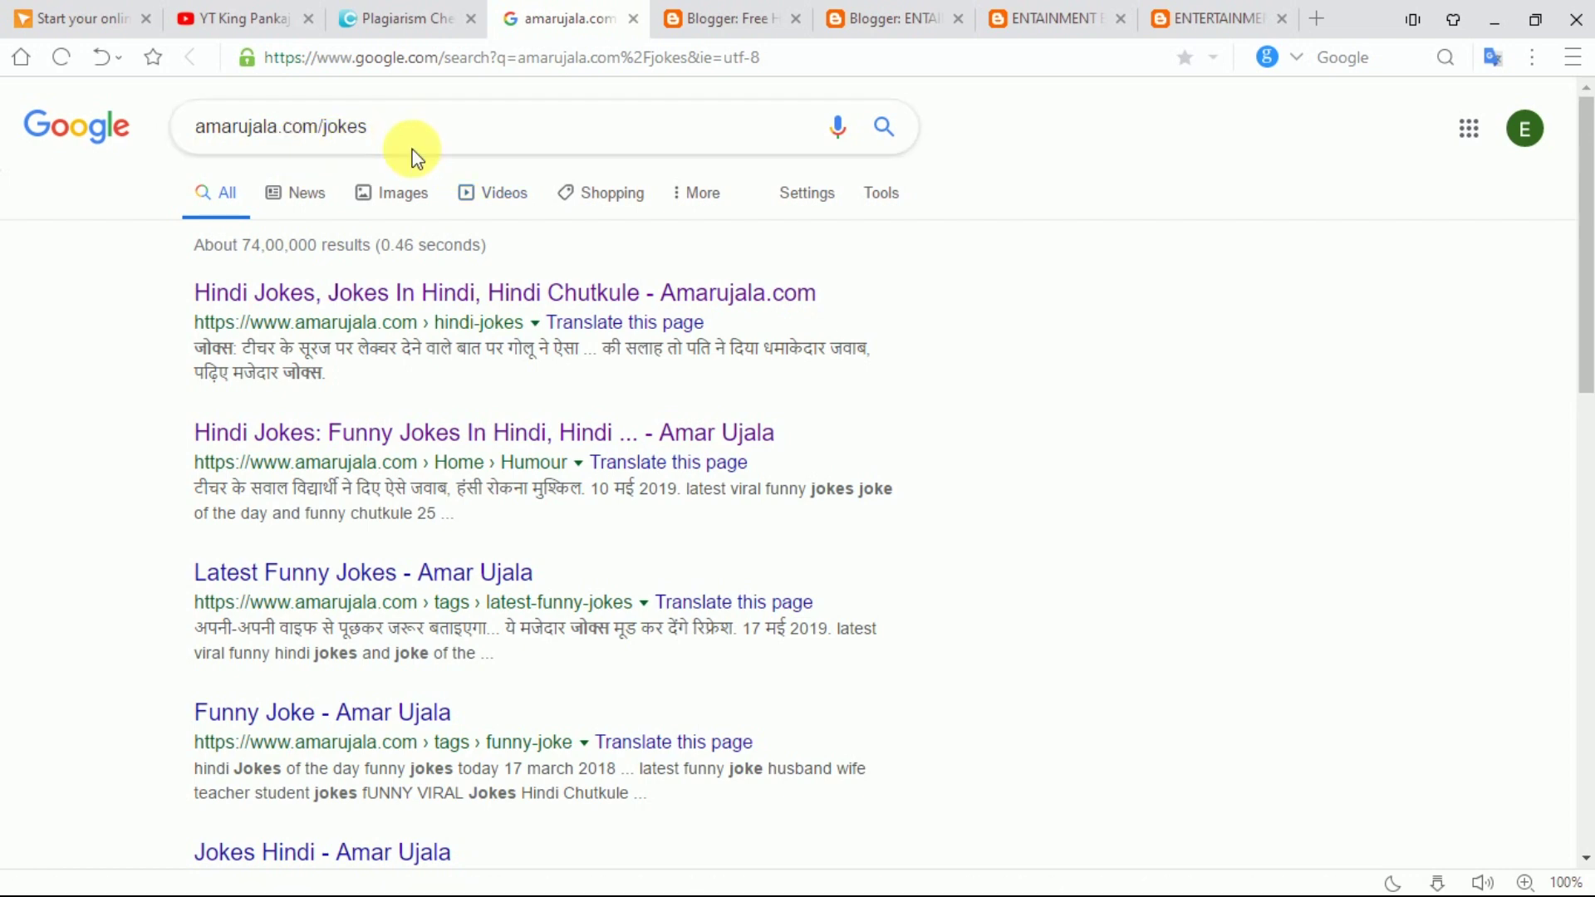
{"action": "right_click", "coordinate": [335, 300]}
{"action": "left_click", "coordinate": [384, 323]}
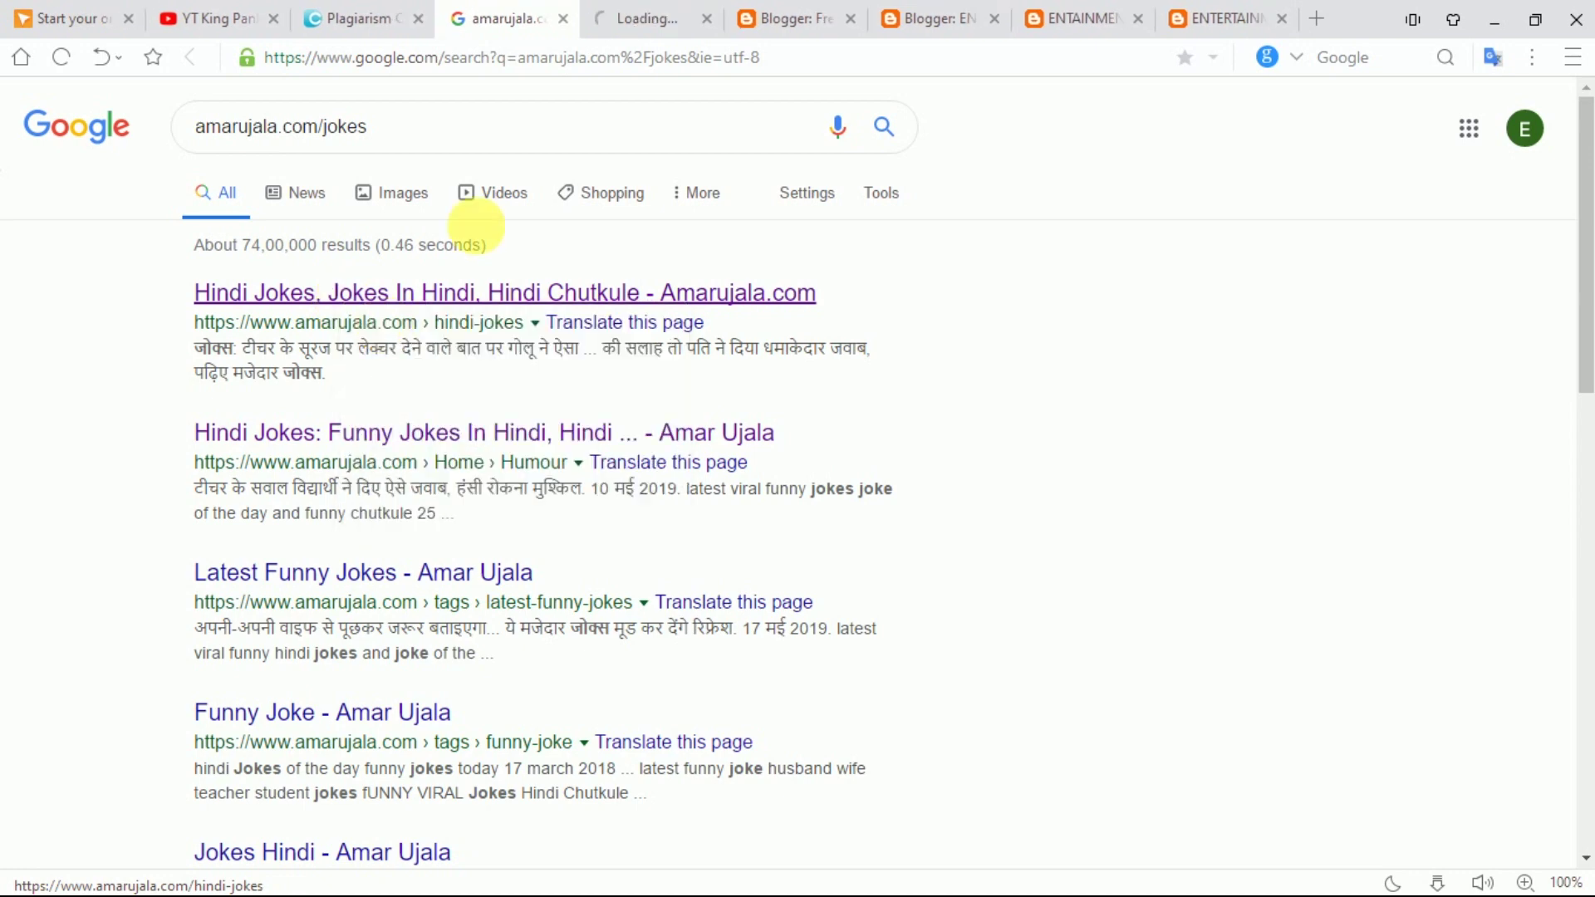
{"action": "left_click", "coordinate": [606, 19]}
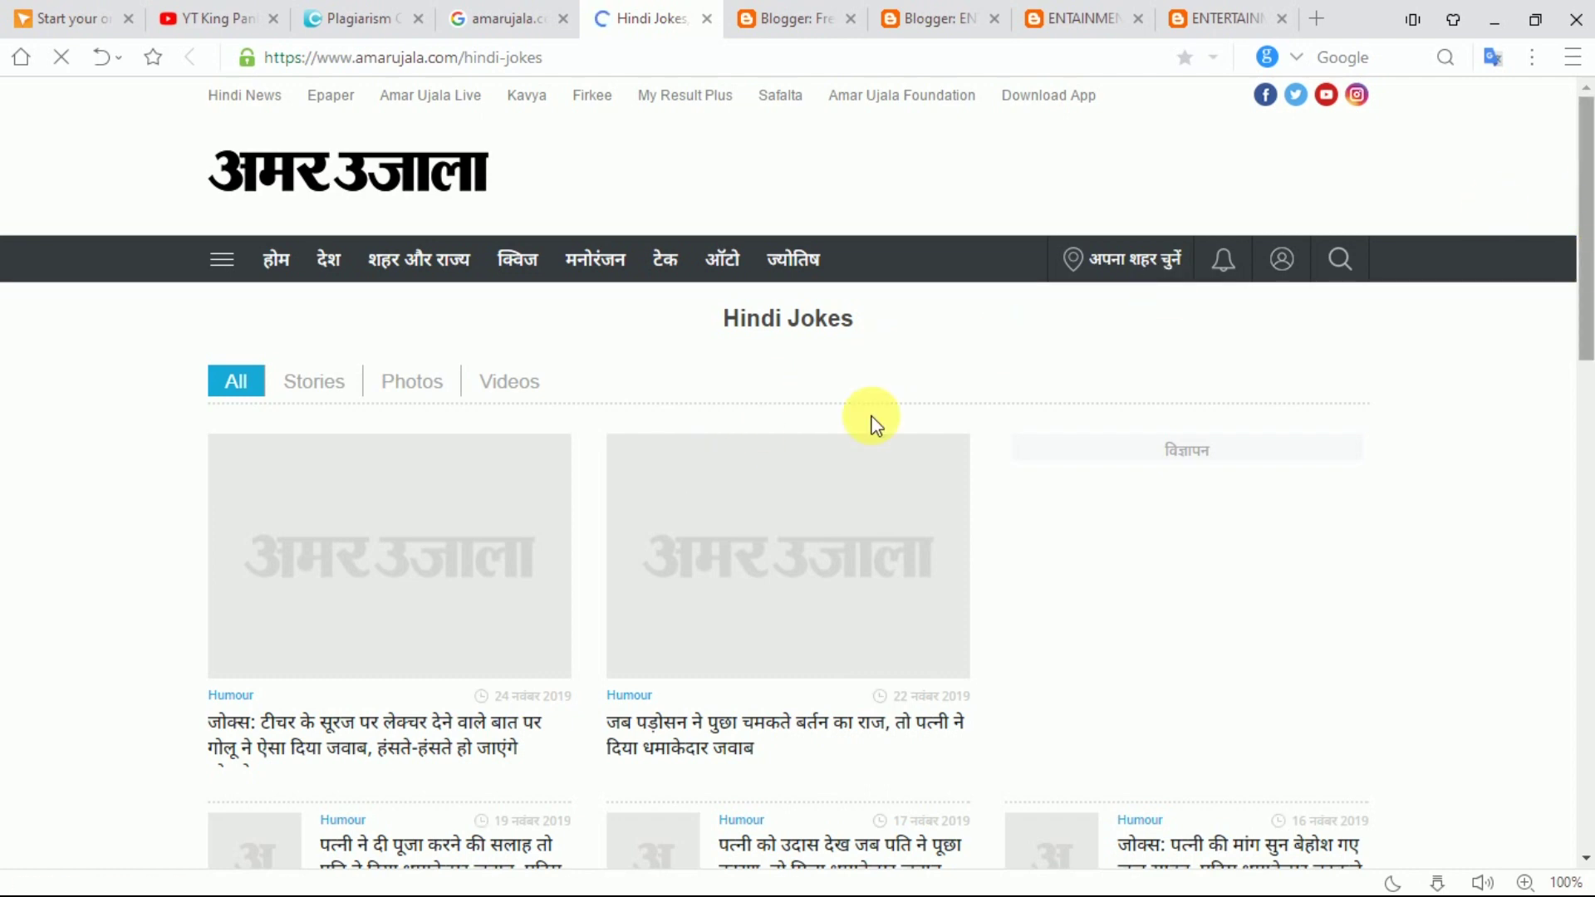
- Decline the site's news alert subscription and open the 16 November joke article "पत्नी ने जब बताया घूमने का प्लान"
{"action": "scroll", "coordinate": [981, 381], "scroll_direction": "down", "scroll_amount": 3}
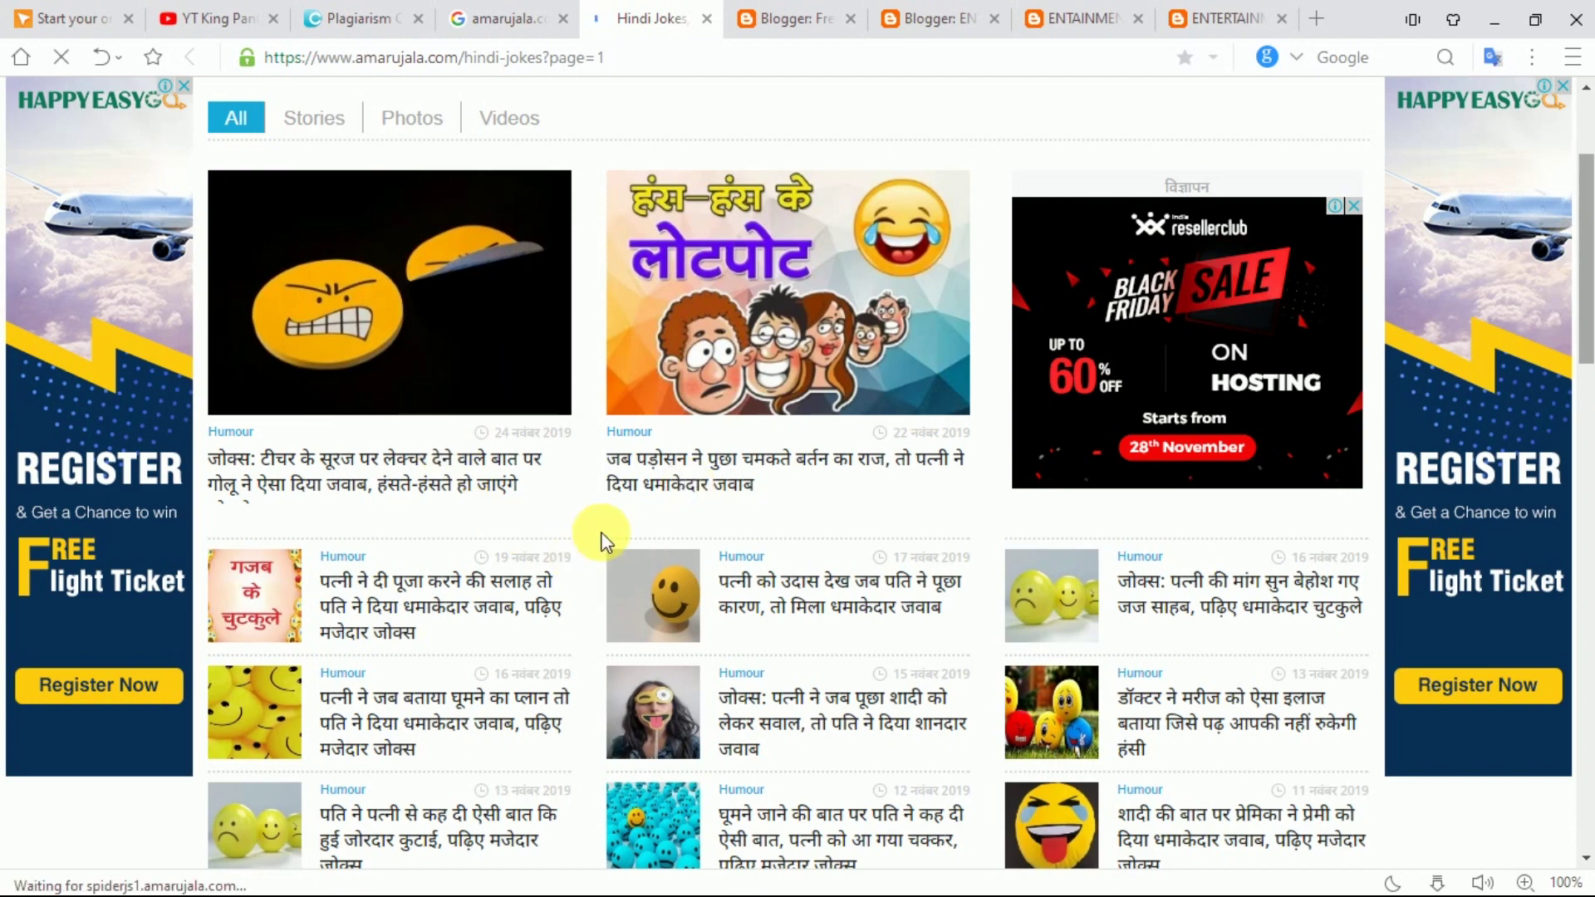
{"action": "scroll", "coordinate": [601, 542], "scroll_direction": "down", "scroll_amount": 2}
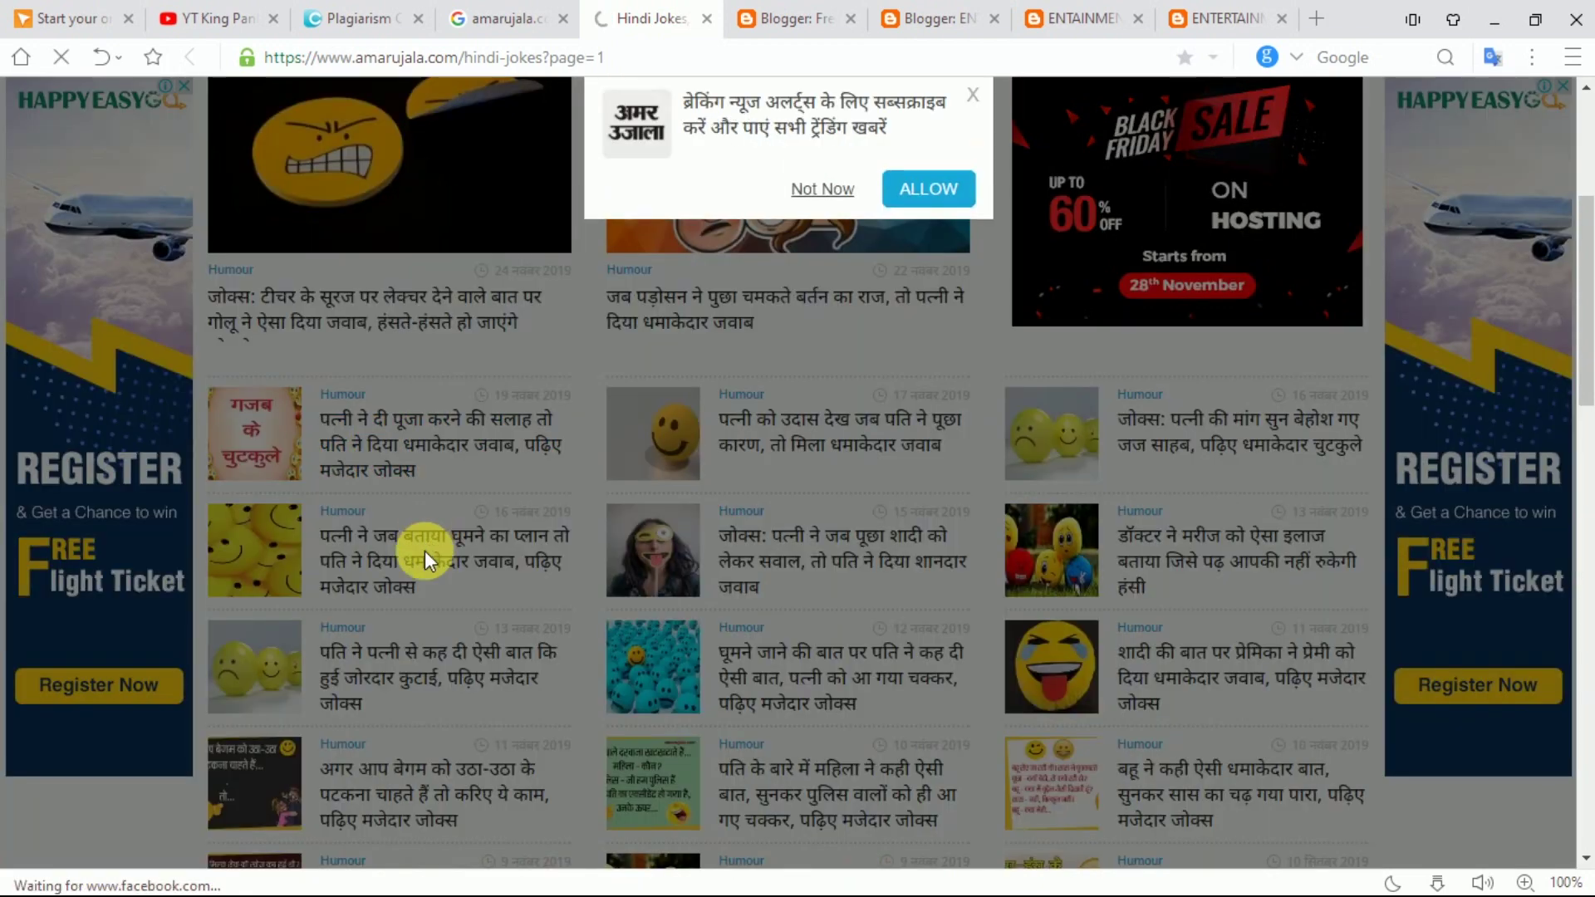
{"action": "left_click", "coordinate": [822, 189]}
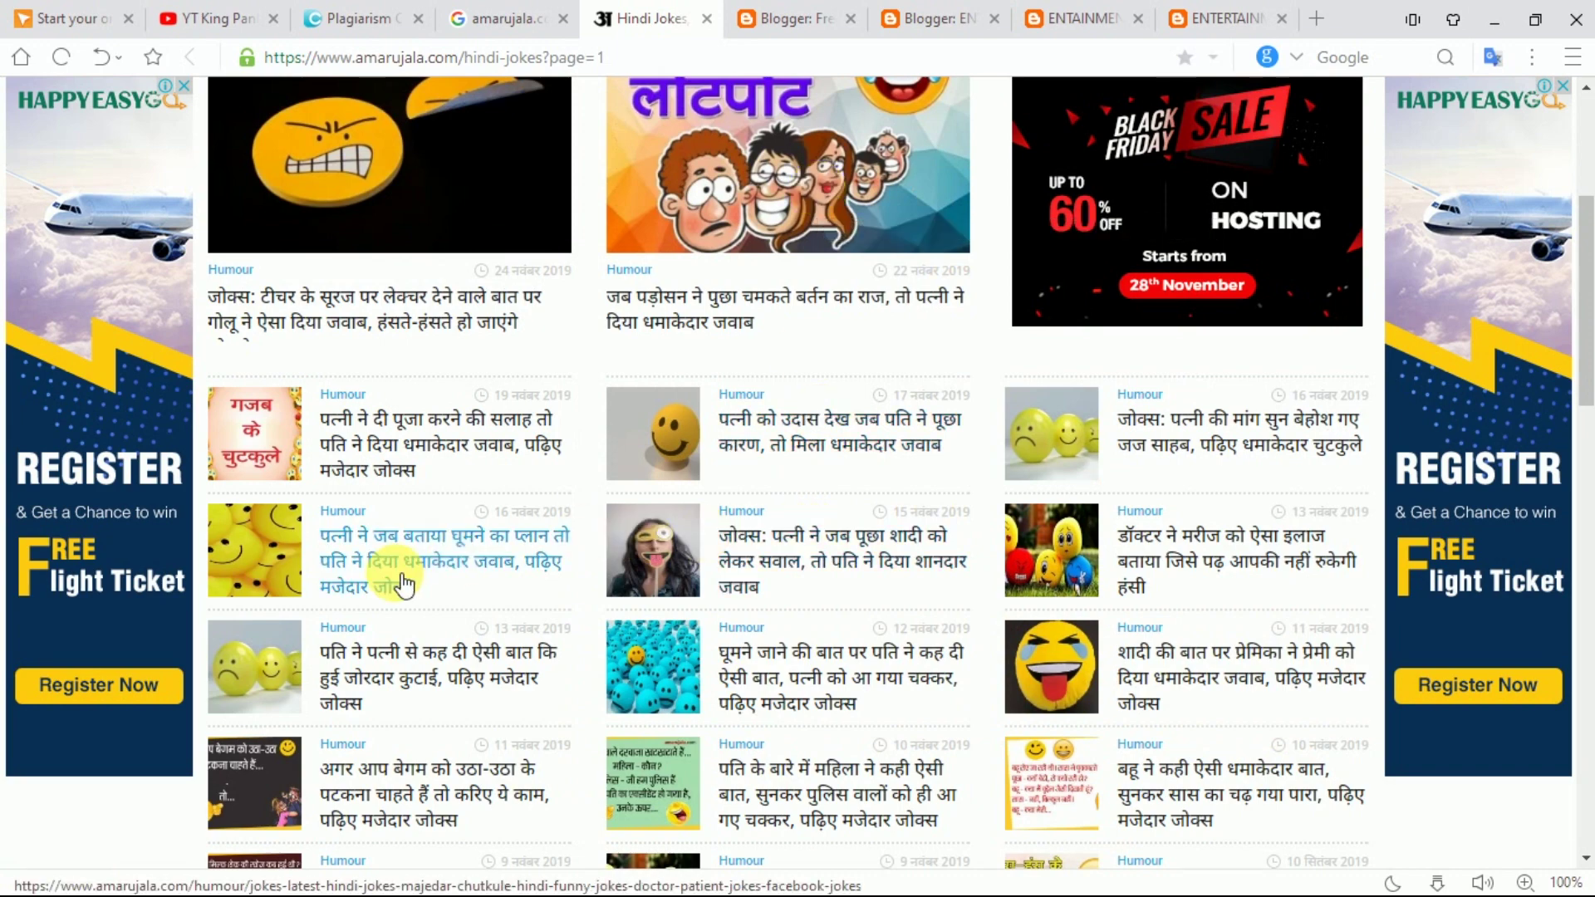
{"action": "left_click", "coordinate": [384, 546]}
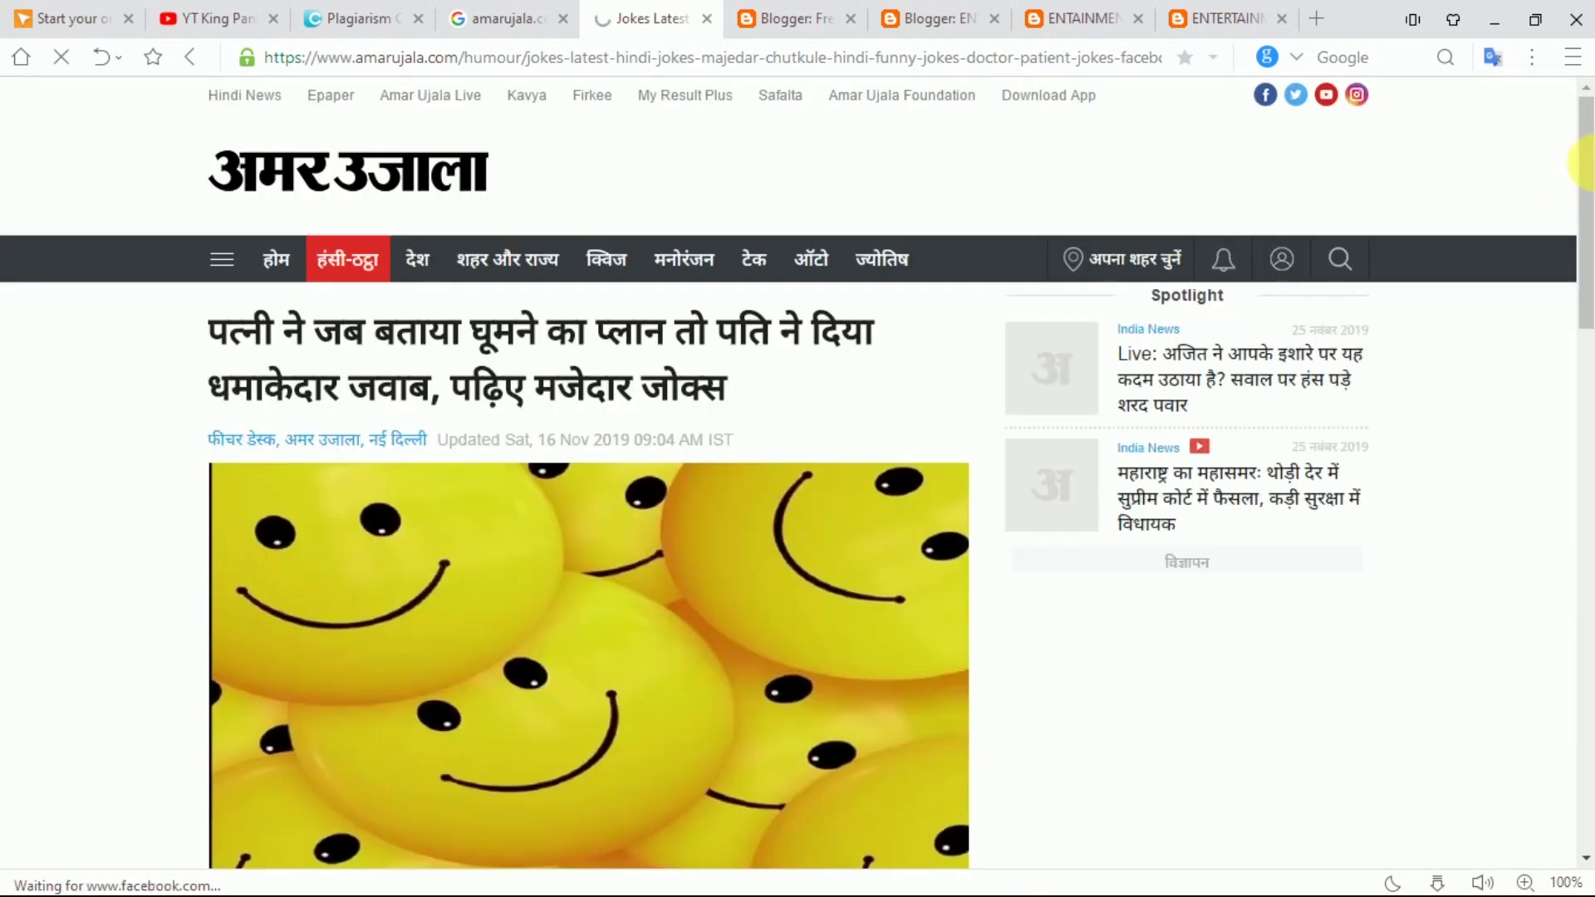
- Select the article text from the photo caption through the end of the judge and thief joke
{"action": "left_click_drag", "start_coordinate": [1591, 175], "coordinate": [1583, 407]}
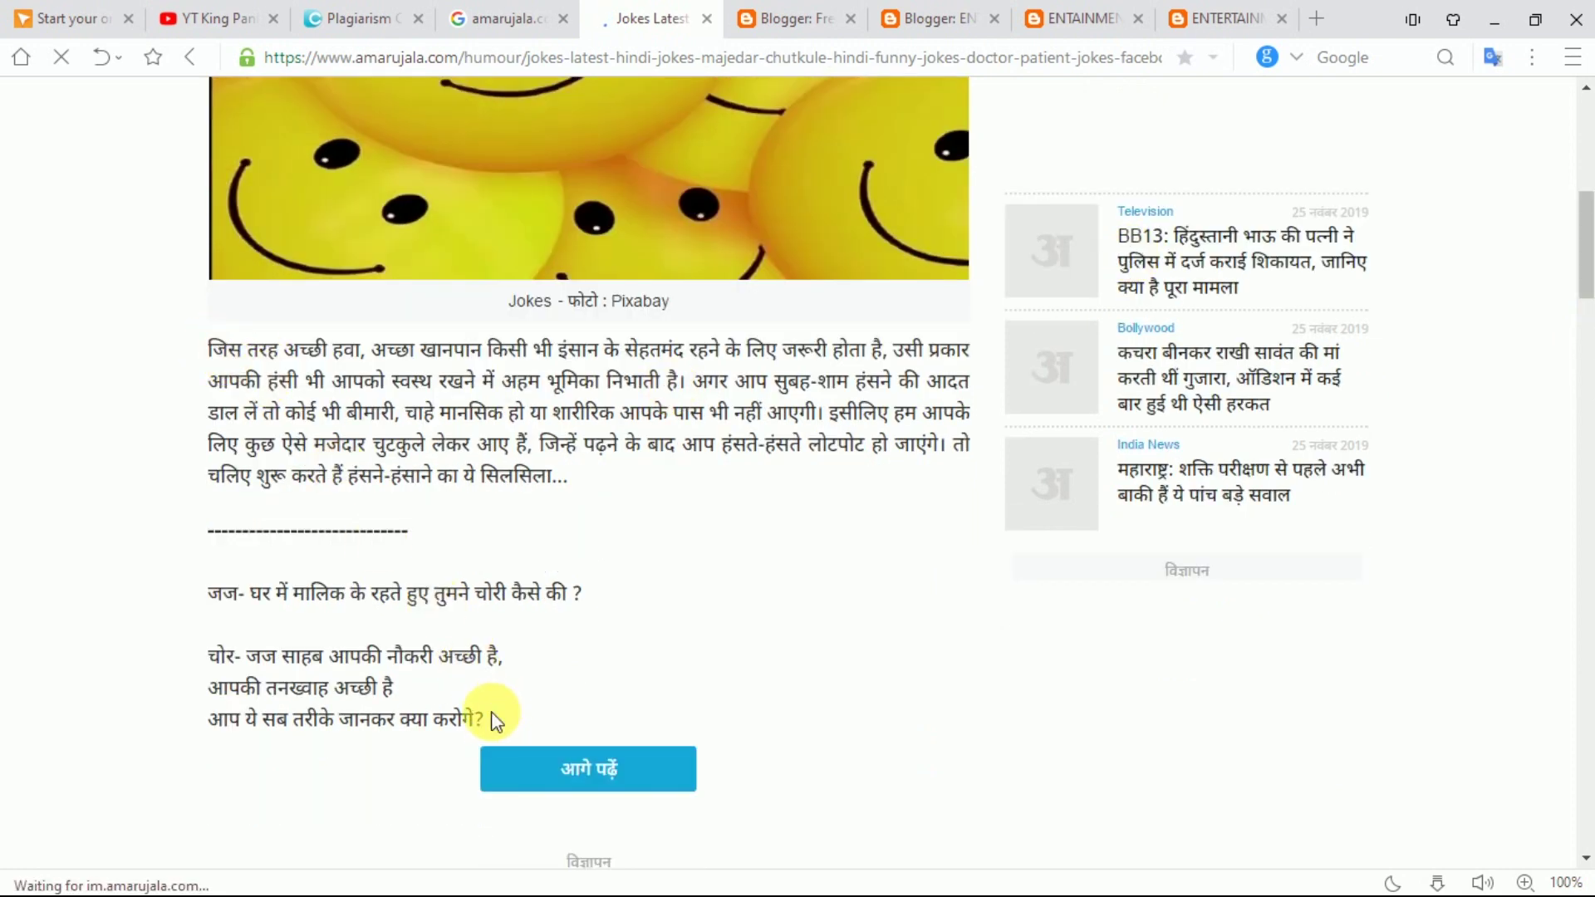
{"action": "left_click_drag", "start_coordinate": [486, 714], "coordinate": [508, 352]}
{"action": "left_click_drag", "start_coordinate": [486, 774], "coordinate": [486, 774]}
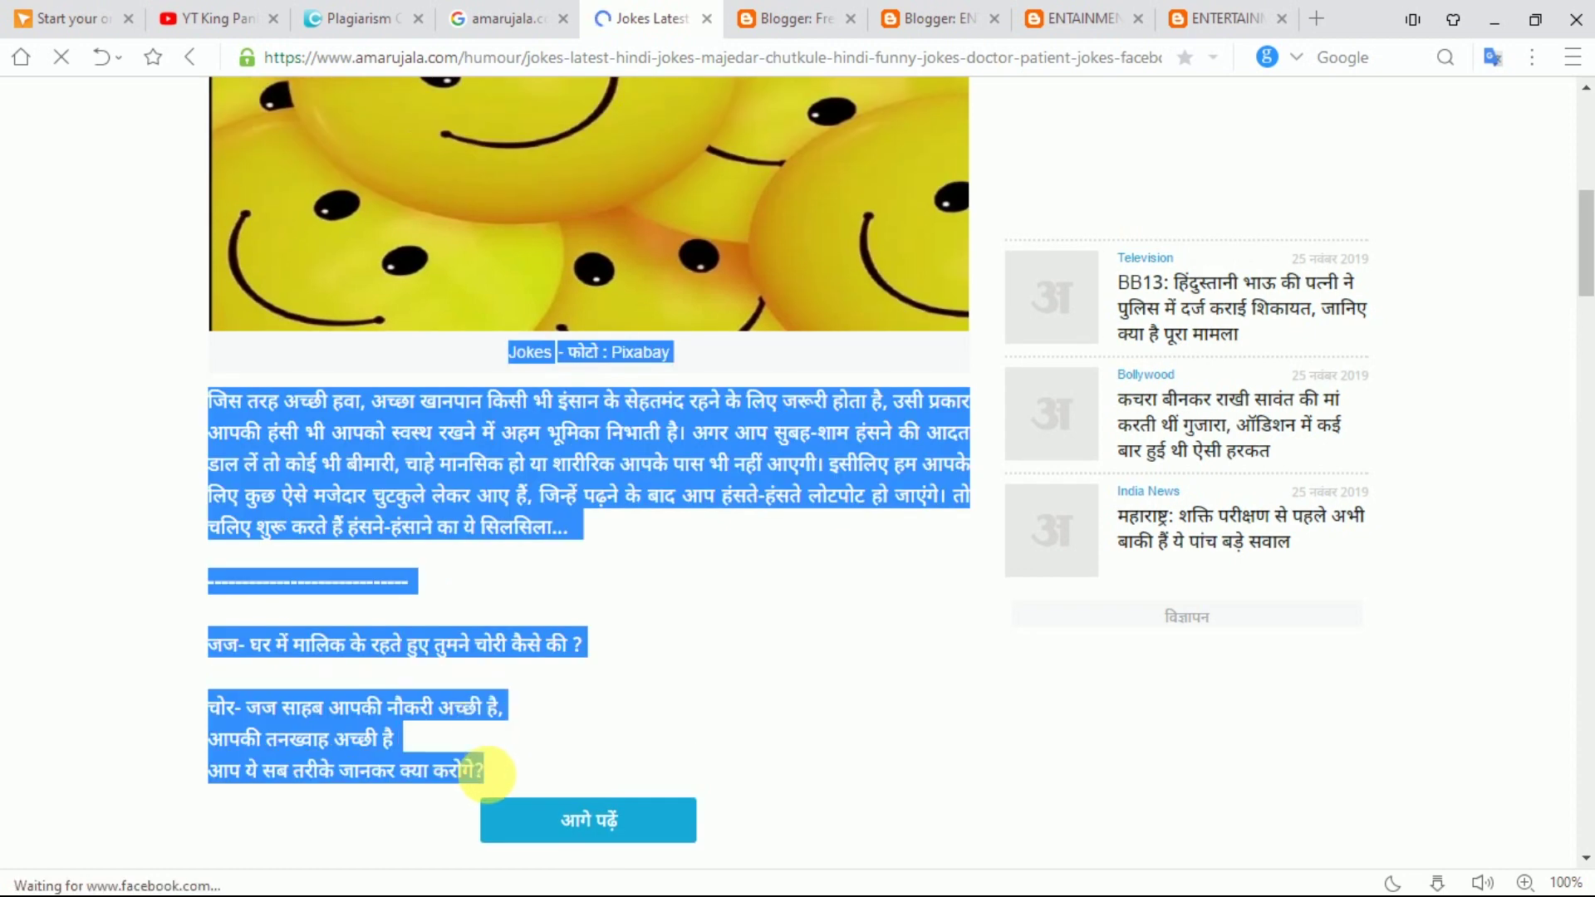